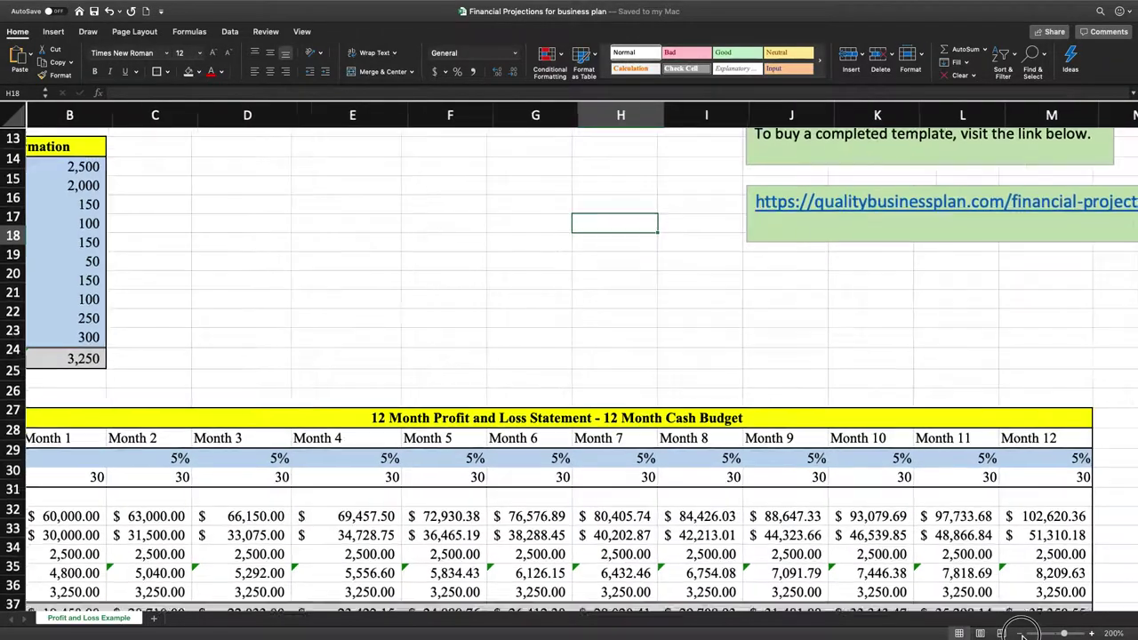
Examine the daily sales, labor, monthly information, 12-month profit and loss and common size tables of the template
{"action": "left_click", "coordinate": [1020, 633]}
{"action": "left_click", "coordinate": [1019, 633]}
{"action": "left_click", "coordinate": [1019, 633]}
{"action": "left_click", "coordinate": [1019, 633]}
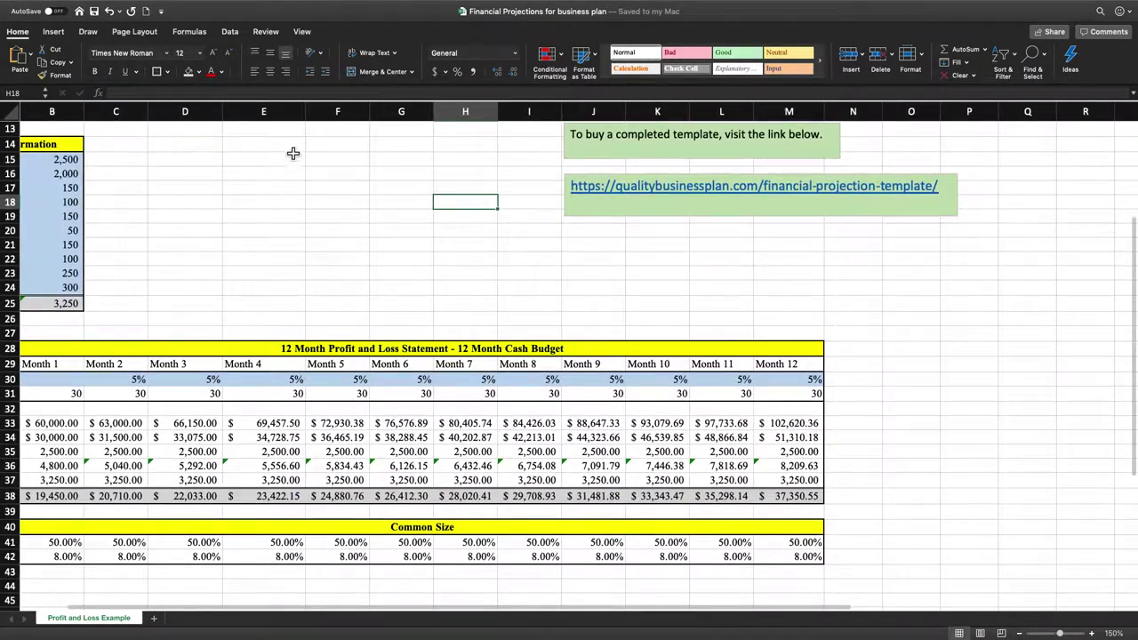
{"action": "scroll", "coordinate": [295, 152], "scroll_direction": "up", "scroll_amount": 10}
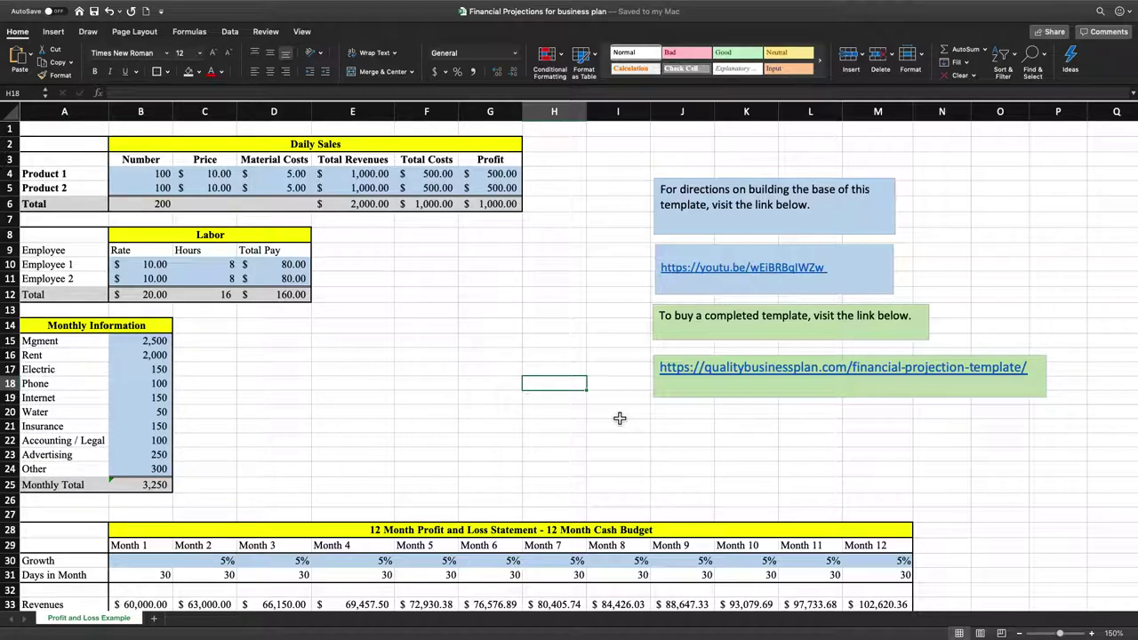
{"action": "scroll", "coordinate": [330, 400], "scroll_direction": "down", "scroll_amount": 5}
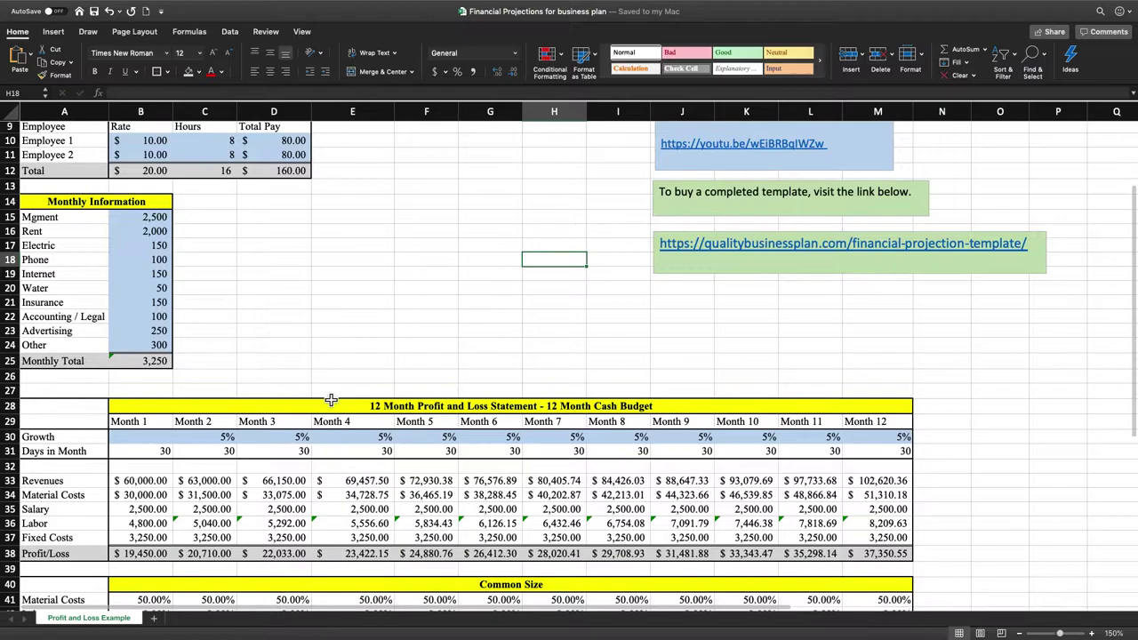
{"action": "scroll", "coordinate": [330, 400], "scroll_direction": "down", "scroll_amount": 6}
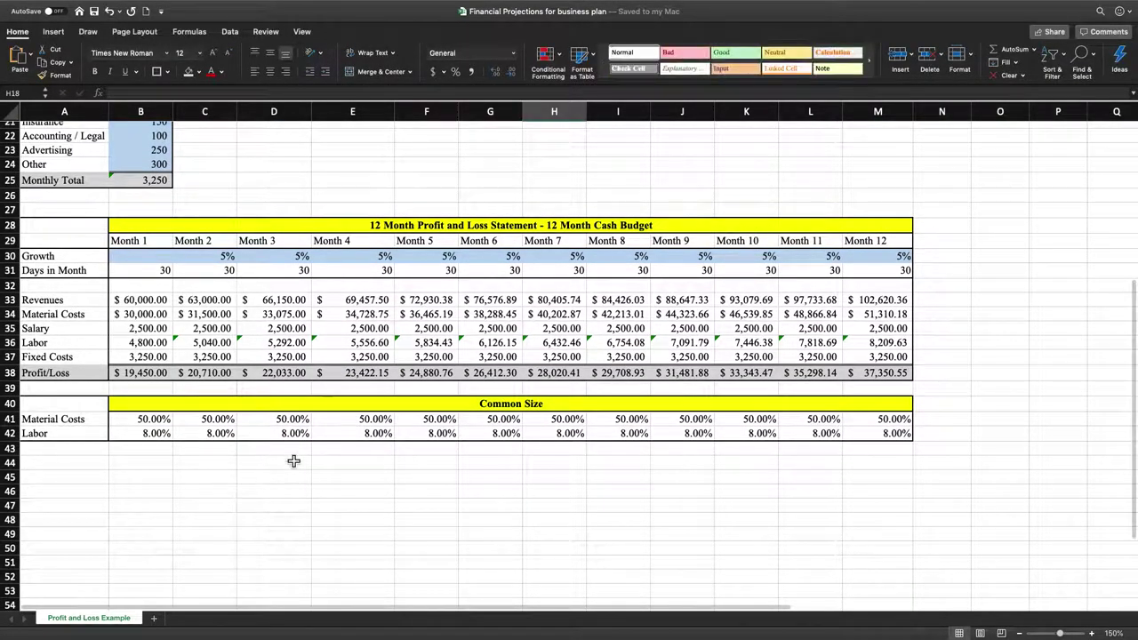
{"action": "scroll", "coordinate": [277, 469], "scroll_direction": "up", "scroll_amount": 10}
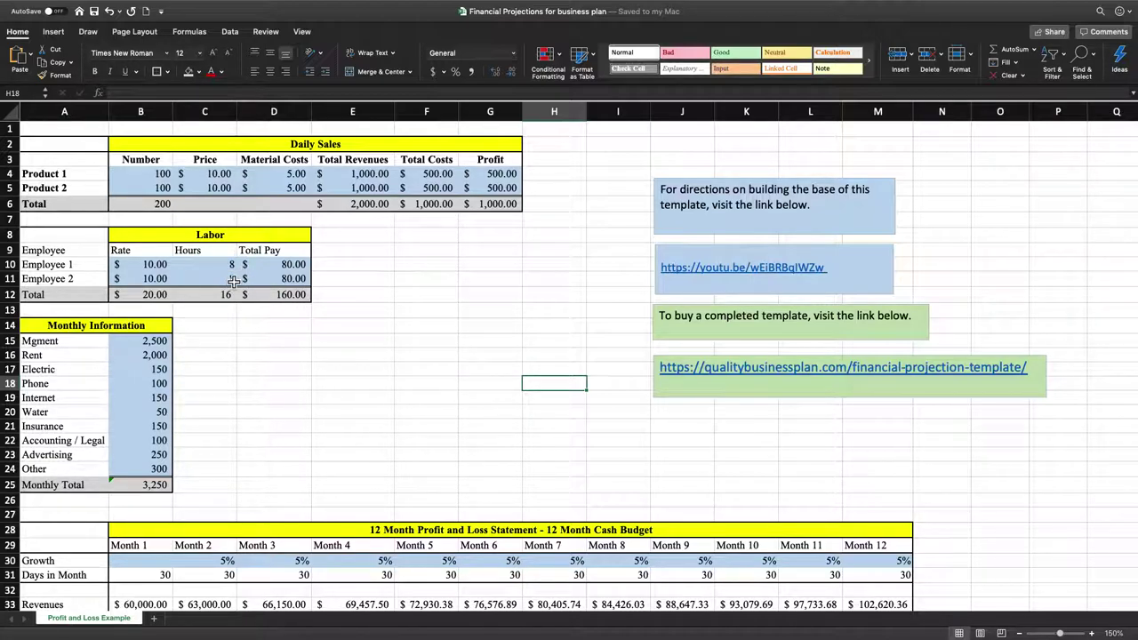
{"action": "scroll", "coordinate": [249, 333], "scroll_direction": "down", "scroll_amount": 3}
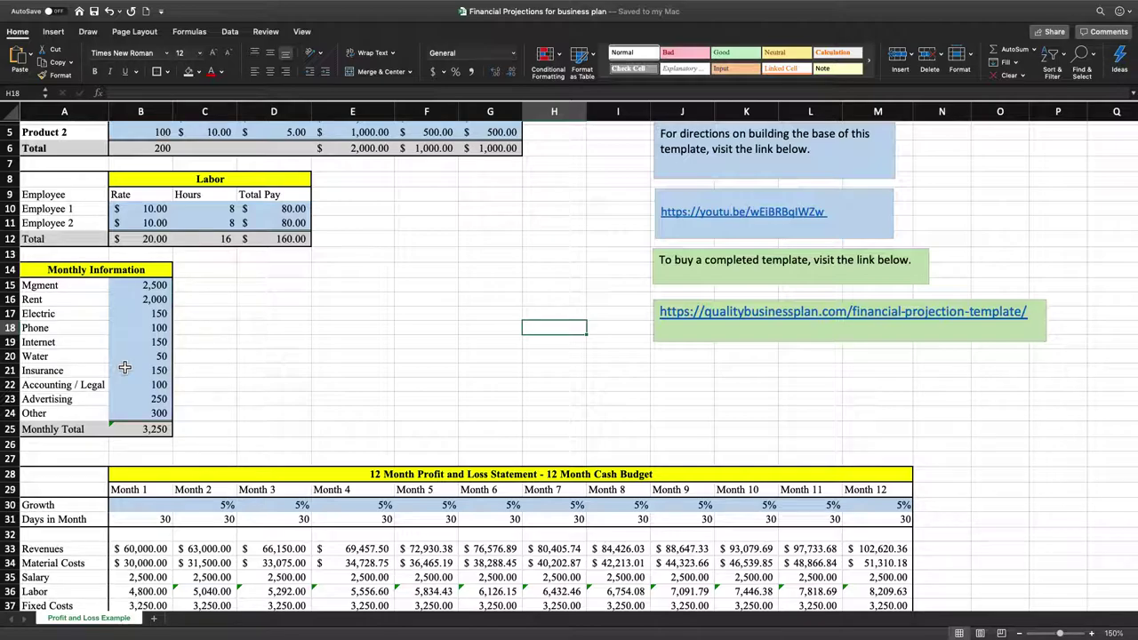
{"action": "scroll", "coordinate": [242, 404], "scroll_direction": "down", "scroll_amount": 5}
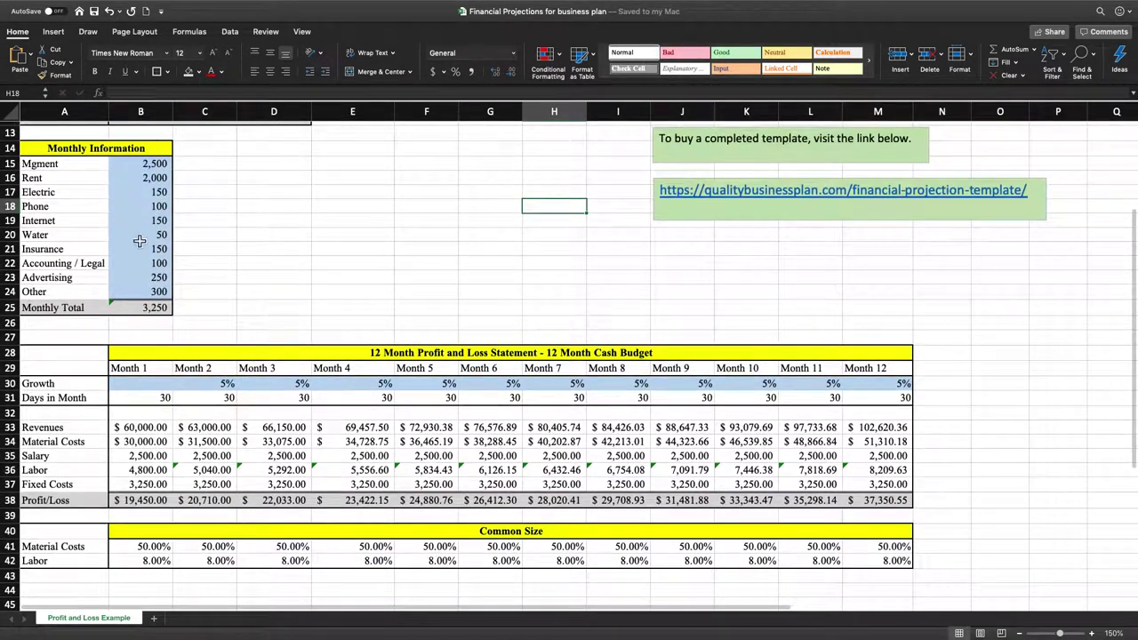
{"action": "scroll", "coordinate": [241, 360], "scroll_direction": "down", "scroll_amount": 2}
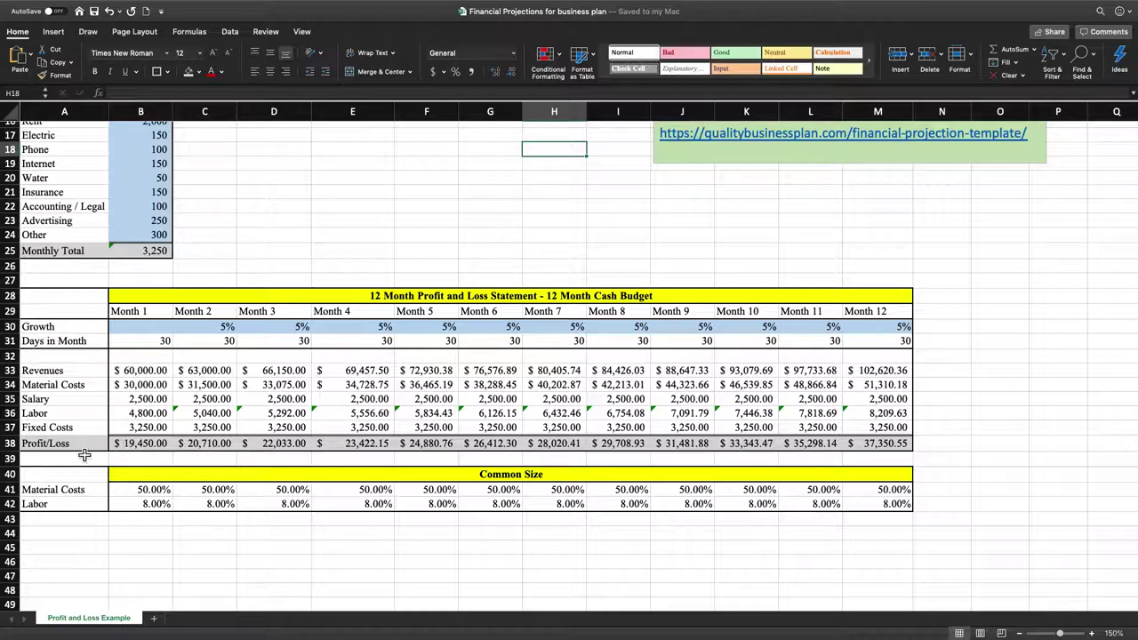
{"action": "scroll", "coordinate": [666, 480], "scroll_direction": "down", "scroll_amount": 1}
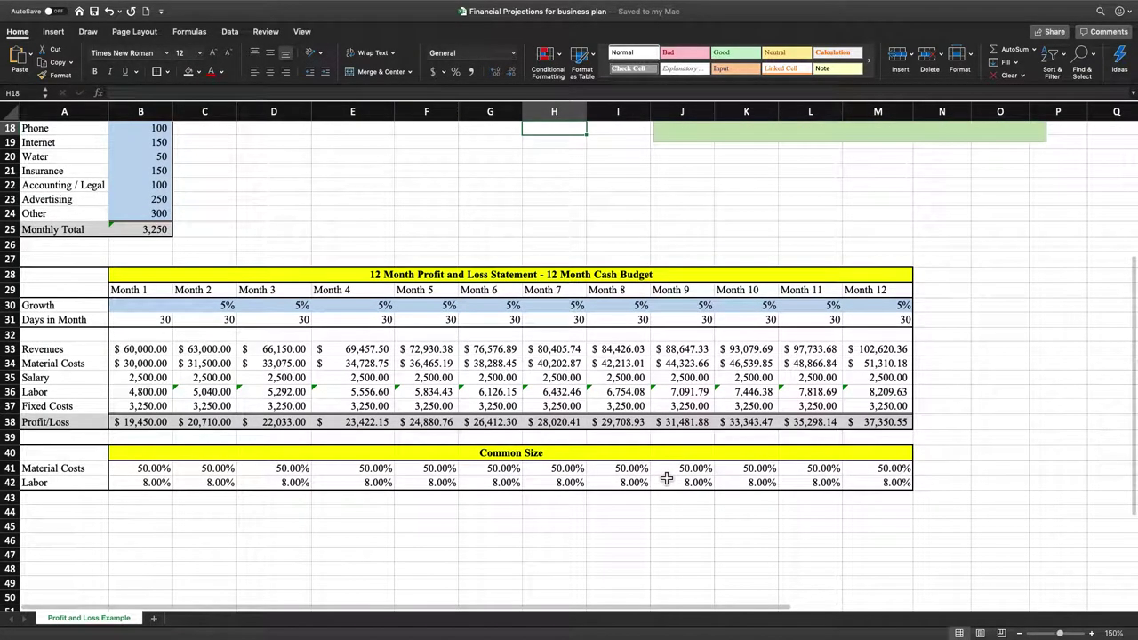
{"action": "scroll", "coordinate": [498, 214], "scroll_direction": "up", "scroll_amount": 6}
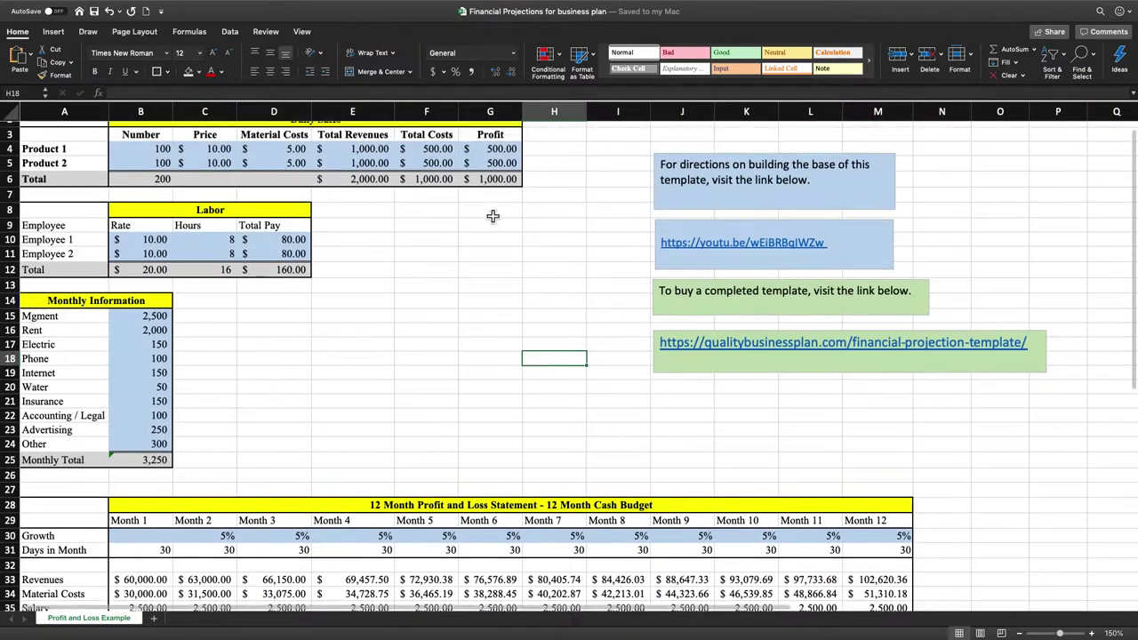
{"action": "scroll", "coordinate": [315, 340], "scroll_direction": "down", "scroll_amount": 5}
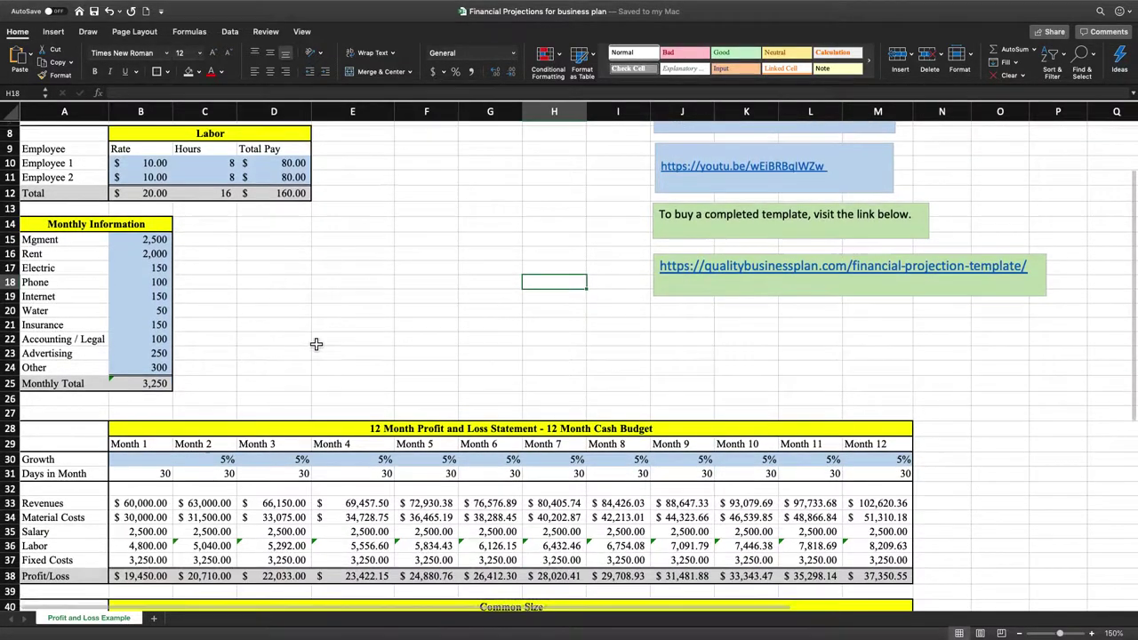
Enter the title "Pro Forma Income Statement - 5 Years" in cell B45, below the Common Size table
{"action": "scroll", "coordinate": [292, 433], "scroll_direction": "down", "scroll_amount": 1}
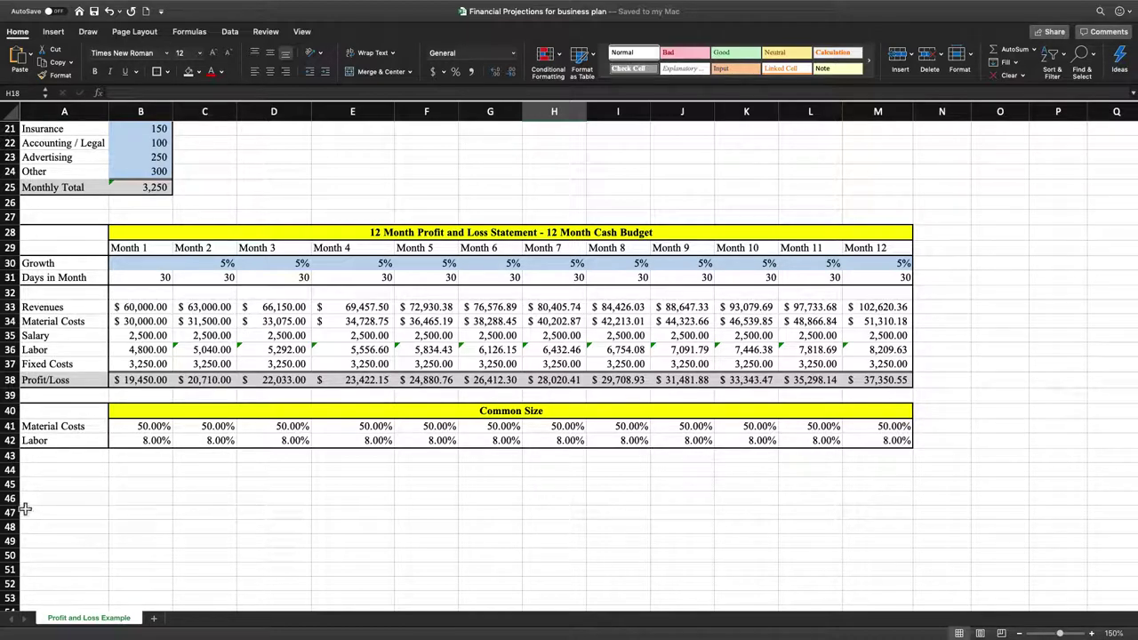
{"action": "left_click", "coordinate": [157, 488]}
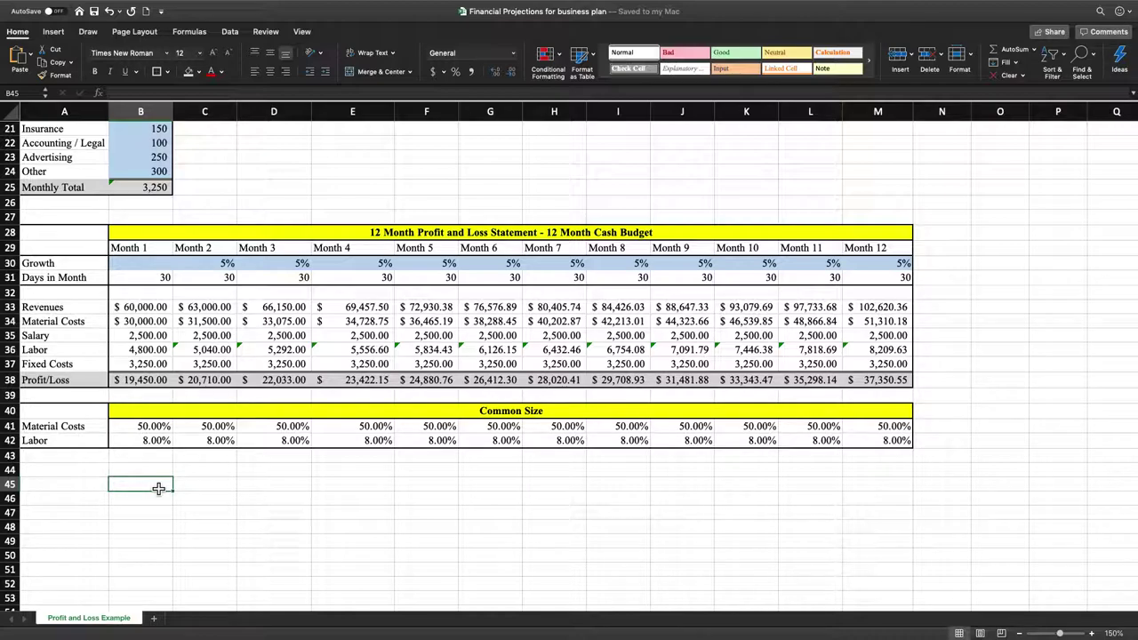
{"action": "type", "text": "Pro Forma Income Statement -"}
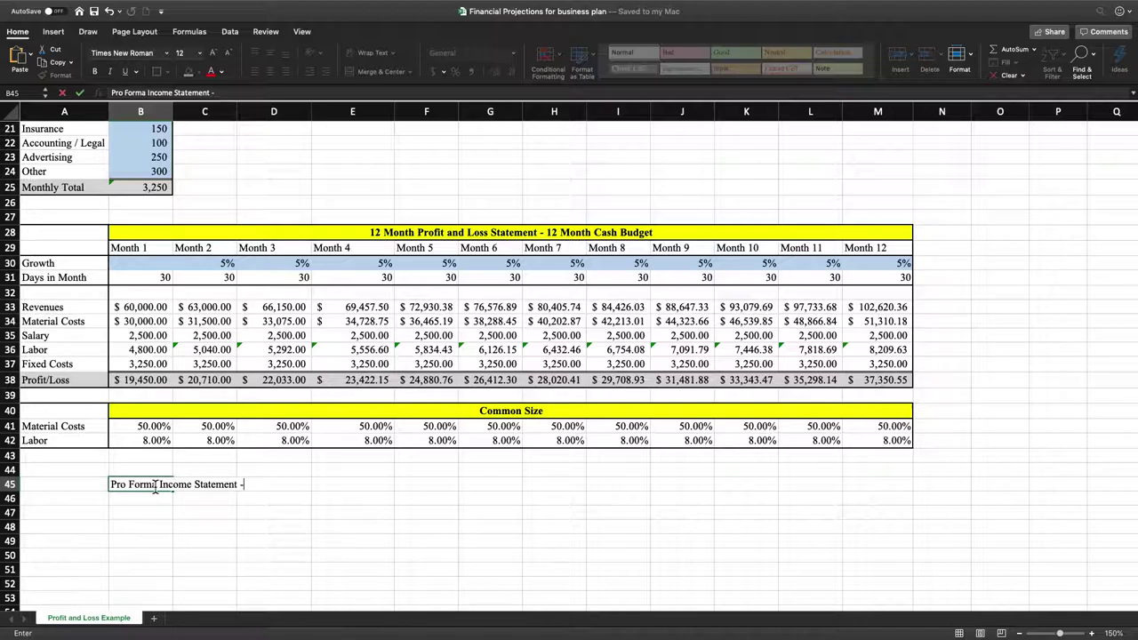
{"action": "type", "text": "Years"}
{"action": "key", "text": "Return"}
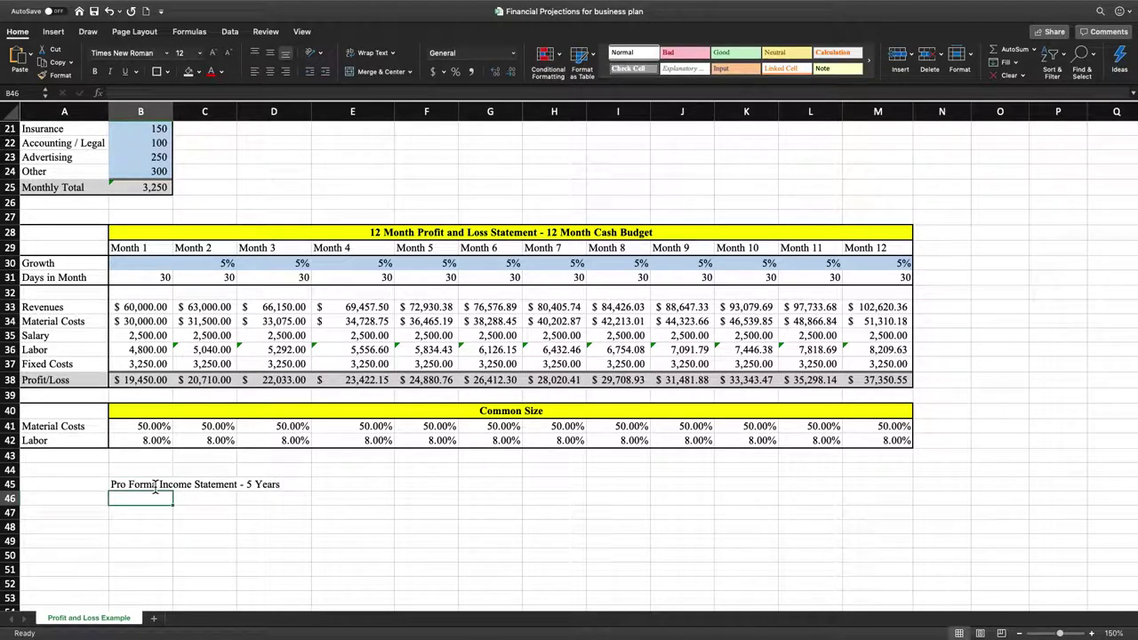
Enter the column headings Growth, Year 1 and Year 2 in cells C46 to E46 below the title
{"action": "key", "text": "Right"}
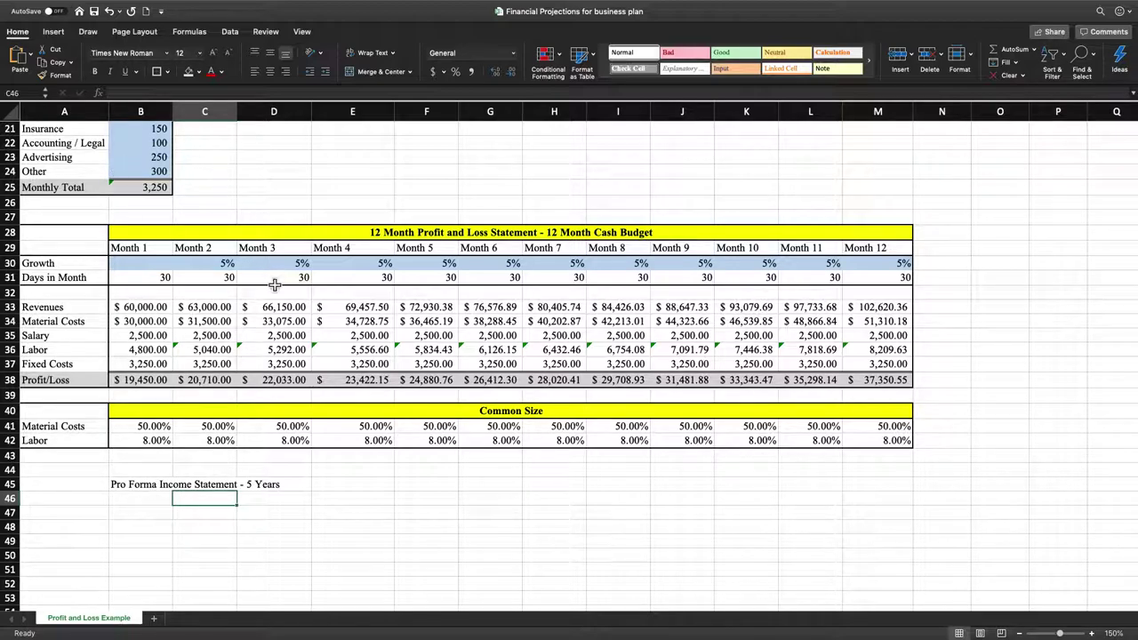
{"action": "scroll", "coordinate": [242, 279], "scroll_direction": "down", "scroll_amount": 6}
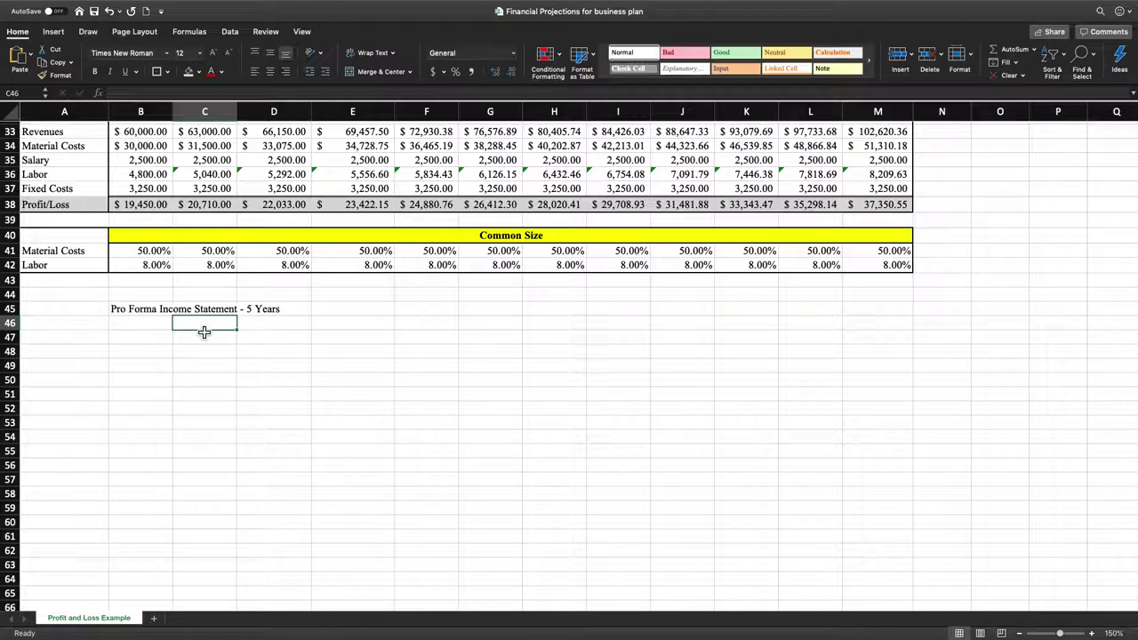
{"action": "type", "text": "Growth"}
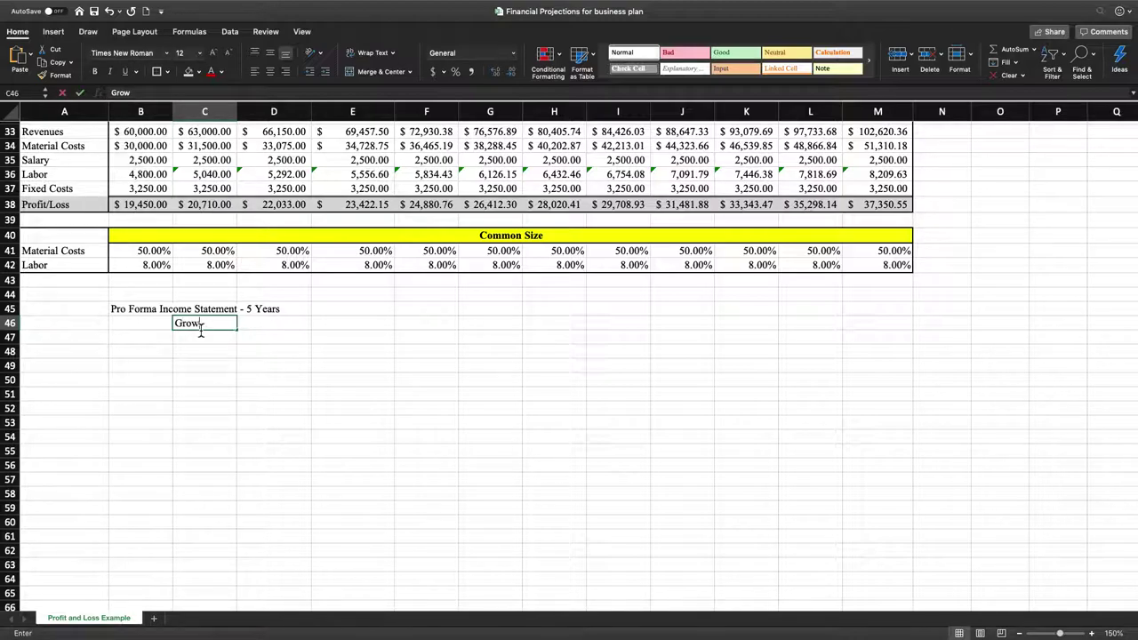
{"action": "key", "text": "Tab"}
{"action": "type", "text": "Year 1"}
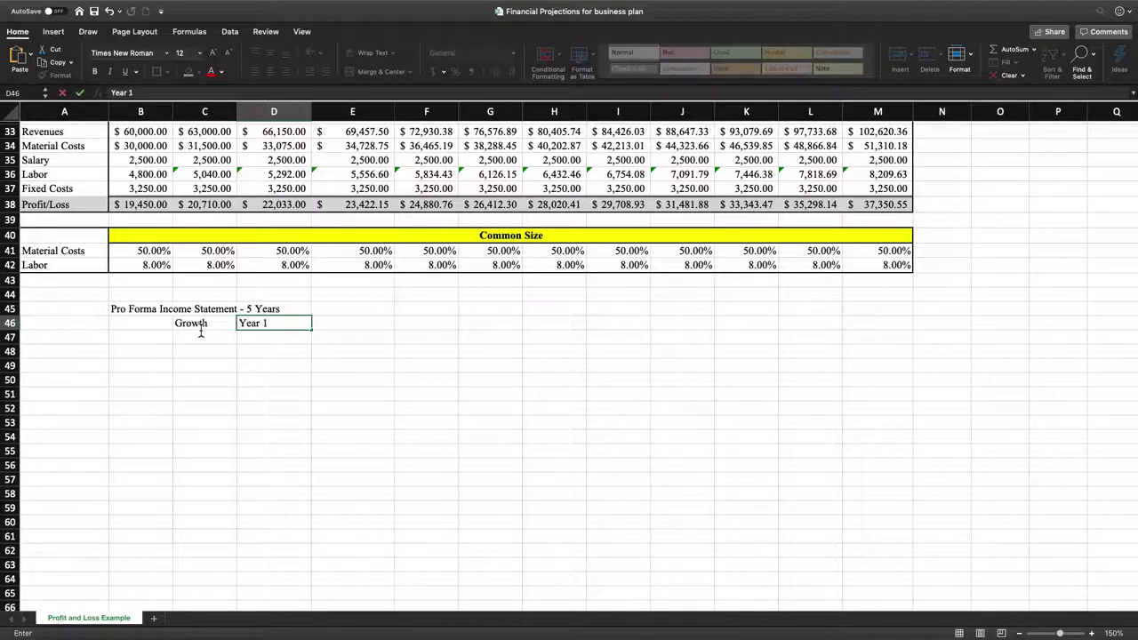
{"action": "key", "text": "Tab"}
{"action": "type", "text": "Year"}
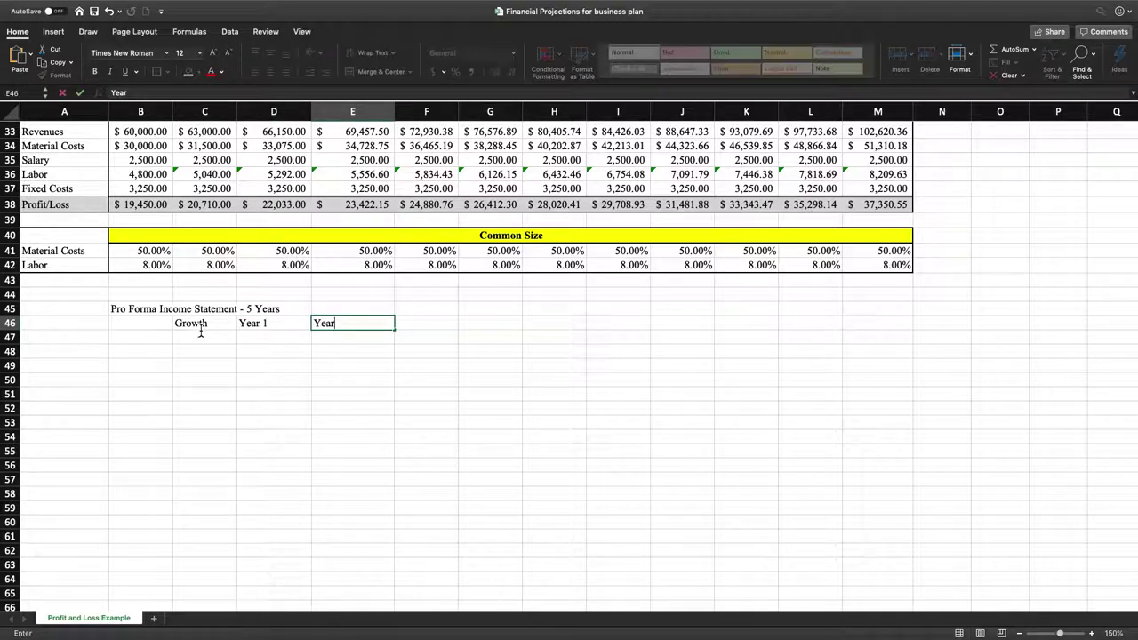
{"action": "type", "text": " 2"}
{"action": "key", "text": "Return"}
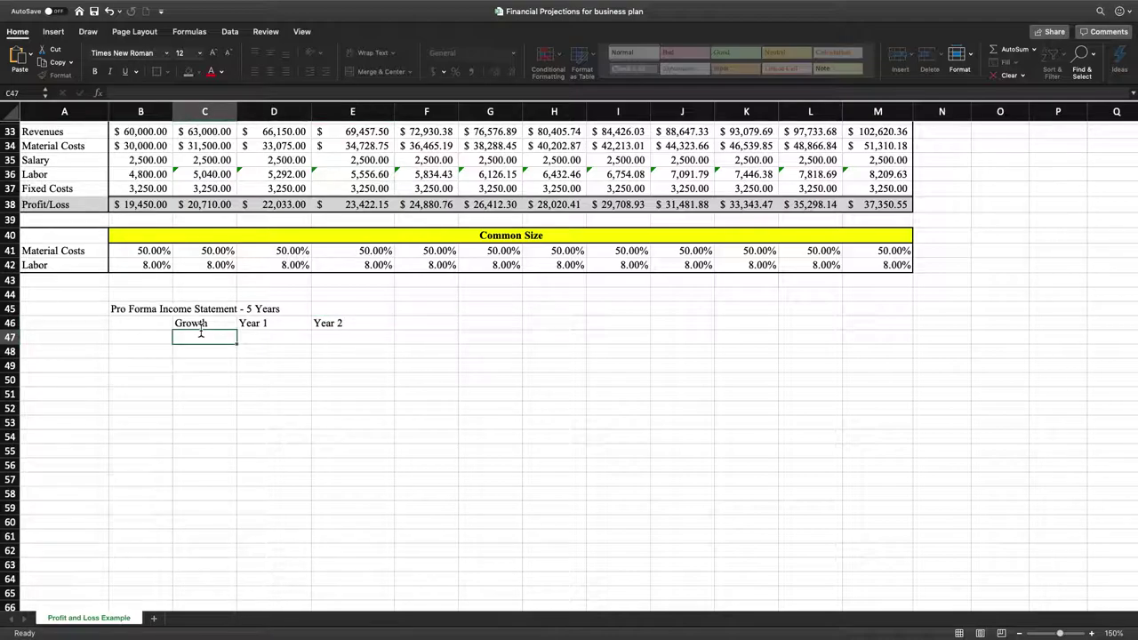
Extend the Year 1 and Year 2 headings as a series through Year 5 in cell H46
{"action": "left_click_drag", "start_coordinate": [266, 330], "coordinate": [343, 330]}
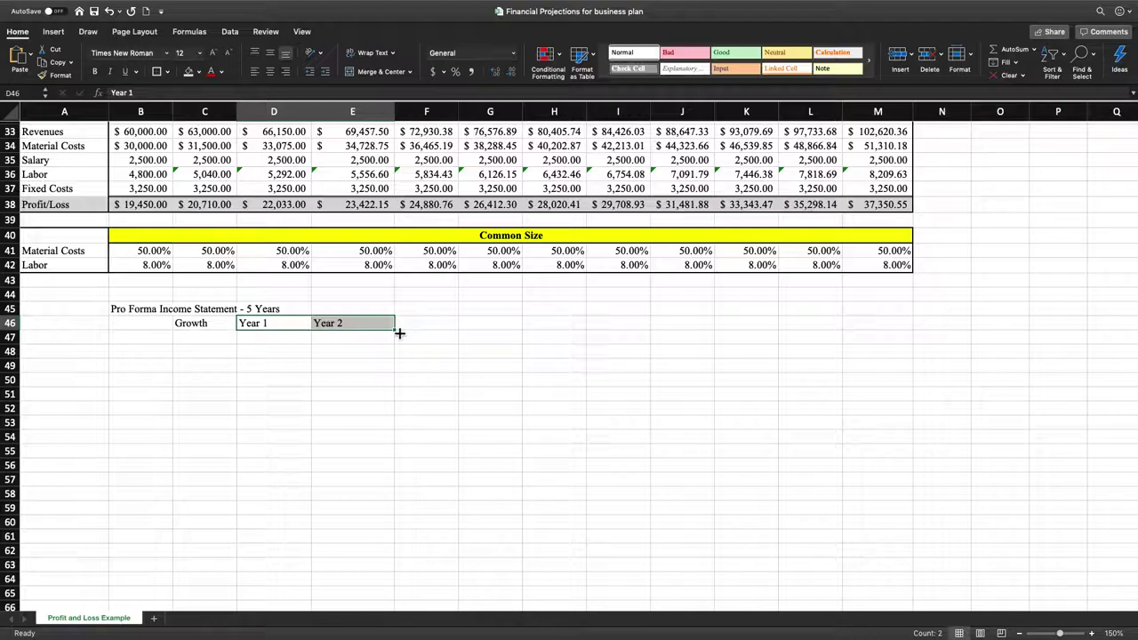
{"action": "left_click_drag", "start_coordinate": [399, 332], "coordinate": [564, 338]}
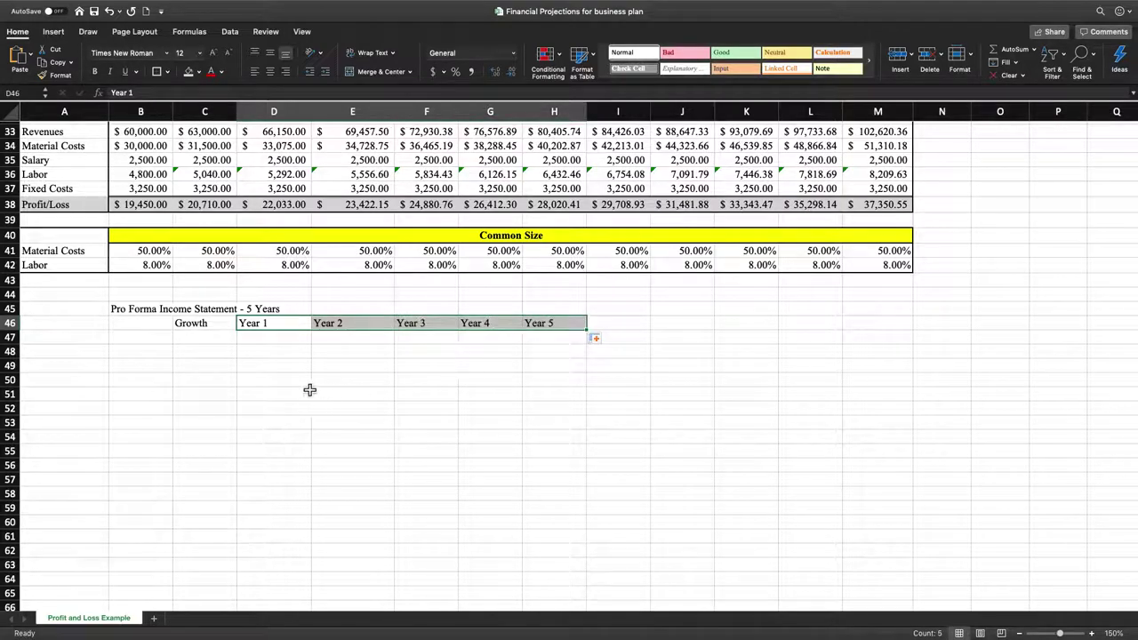
{"action": "left_click", "coordinate": [308, 380]}
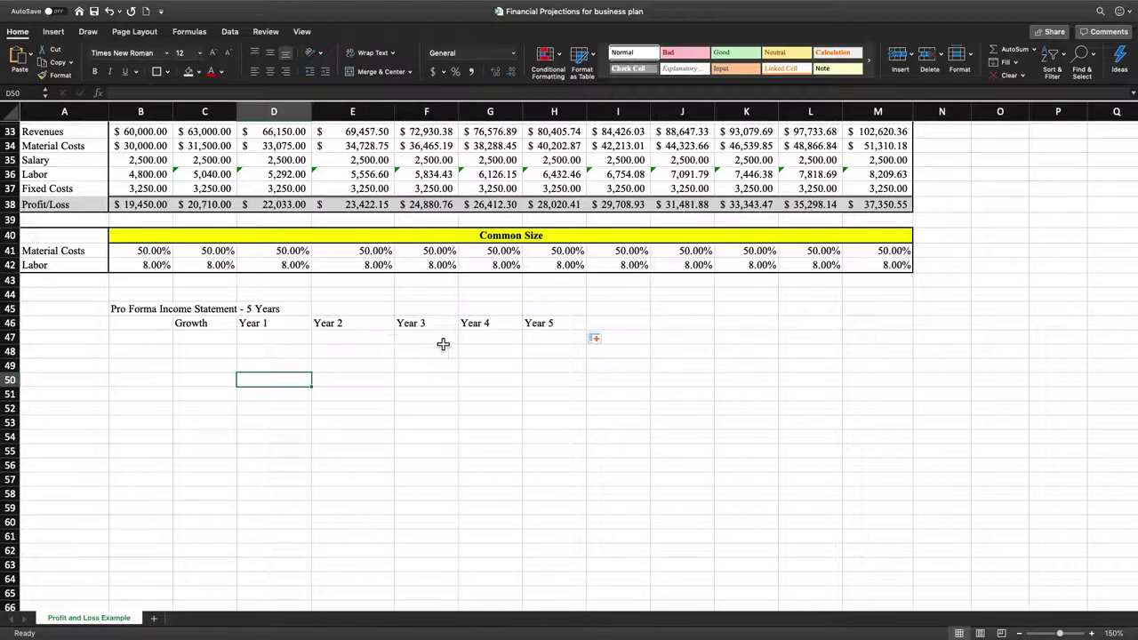
{"action": "left_click", "coordinate": [146, 306]}
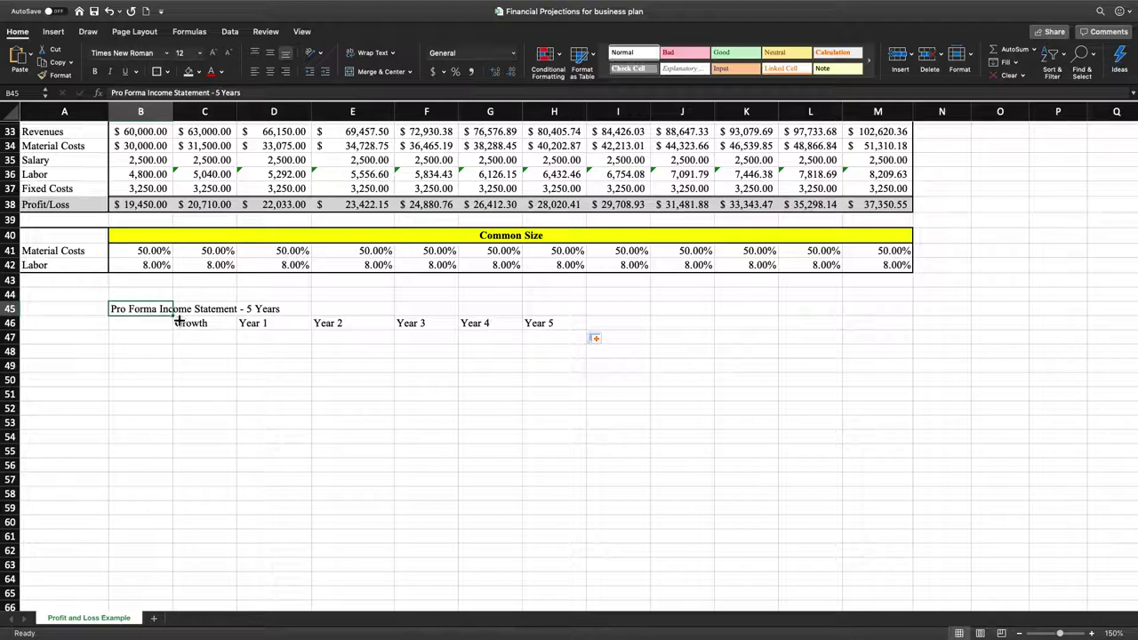
{"action": "left_click_drag", "start_coordinate": [178, 322], "coordinate": [561, 323]}
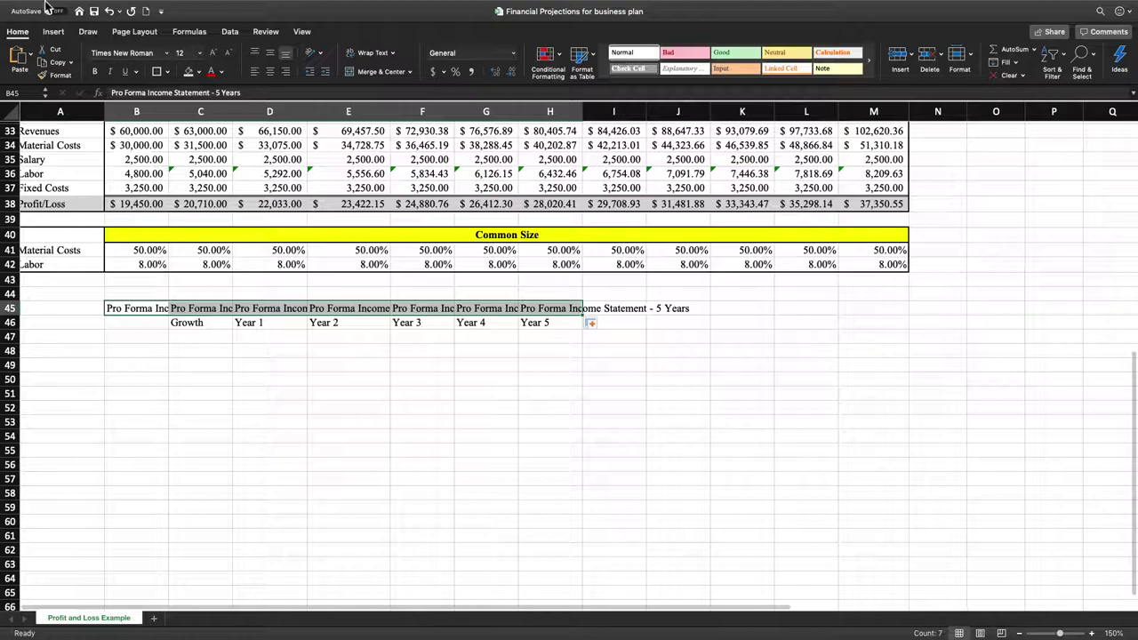
{"action": "left_click", "coordinate": [110, 12]}
{"action": "left_click", "coordinate": [238, 413]}
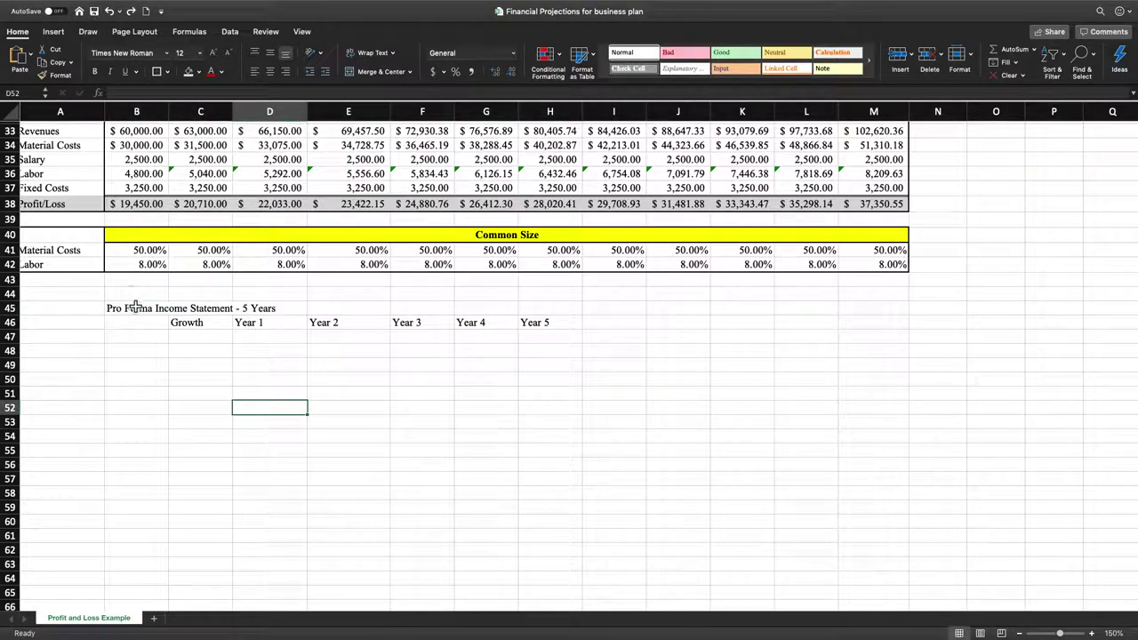
Merge and center the pro forma income statement title across B45:H45 and make it bold
{"action": "left_click_drag", "start_coordinate": [130, 305], "coordinate": [556, 313]}
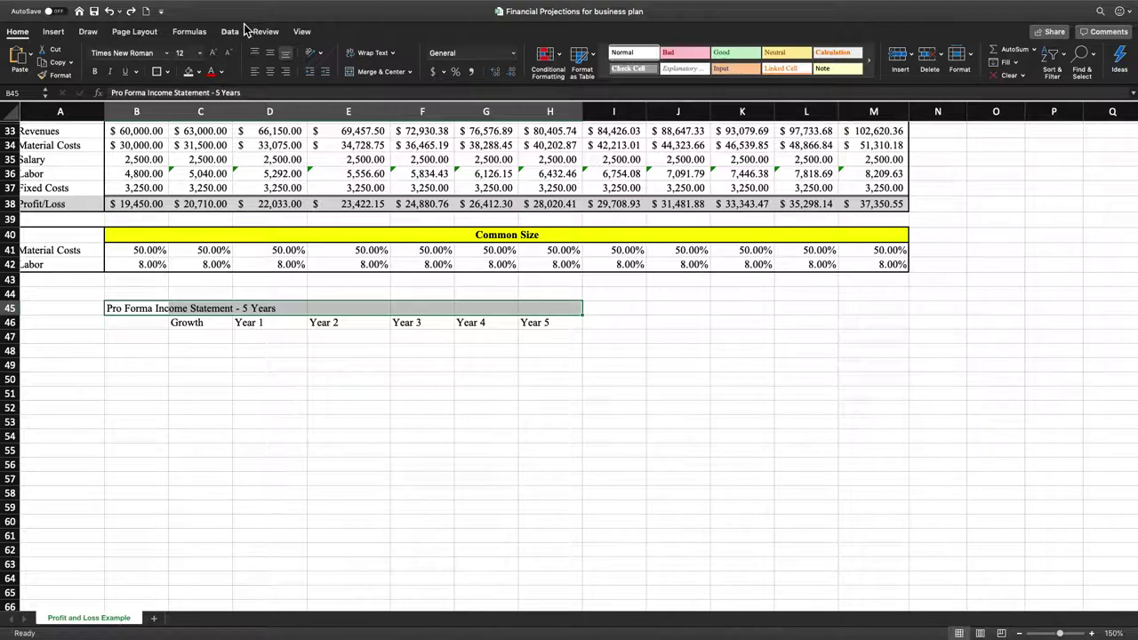
{"action": "left_click", "coordinate": [375, 75]}
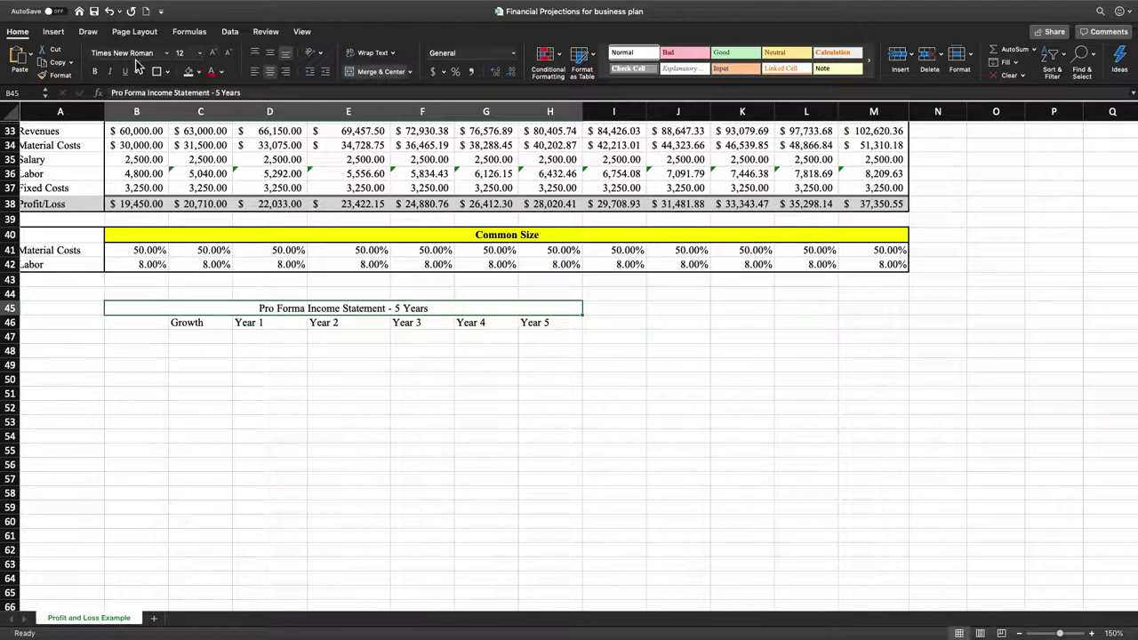
{"action": "left_click", "coordinate": [95, 73]}
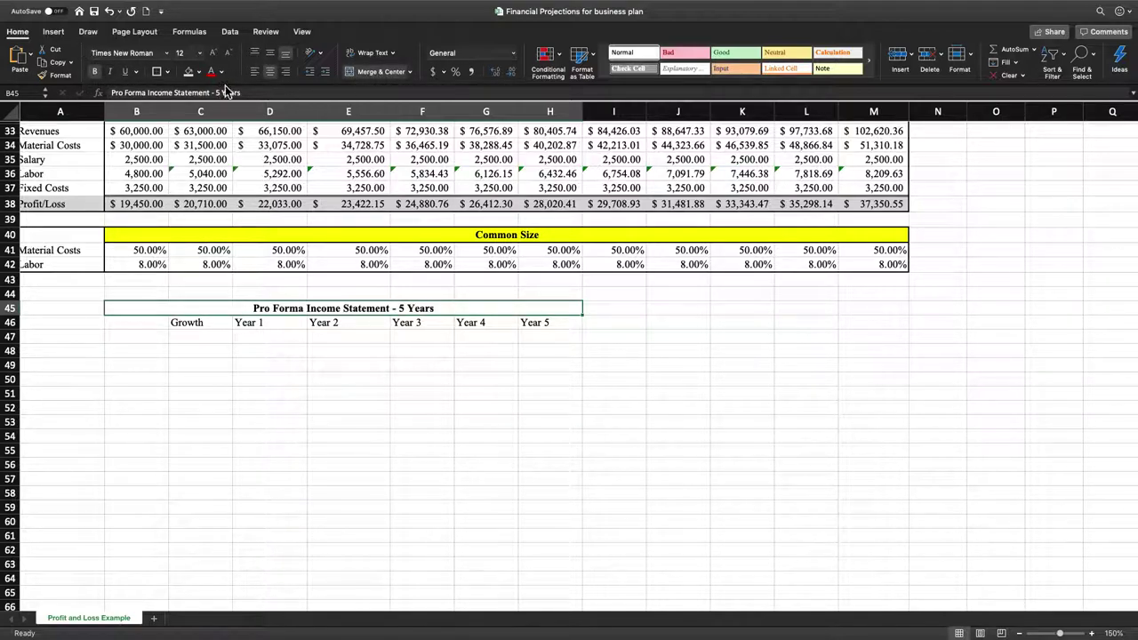
Give the merged pro forma income statement title in row 45 a light blue fill
{"action": "left_click", "coordinate": [199, 72]}
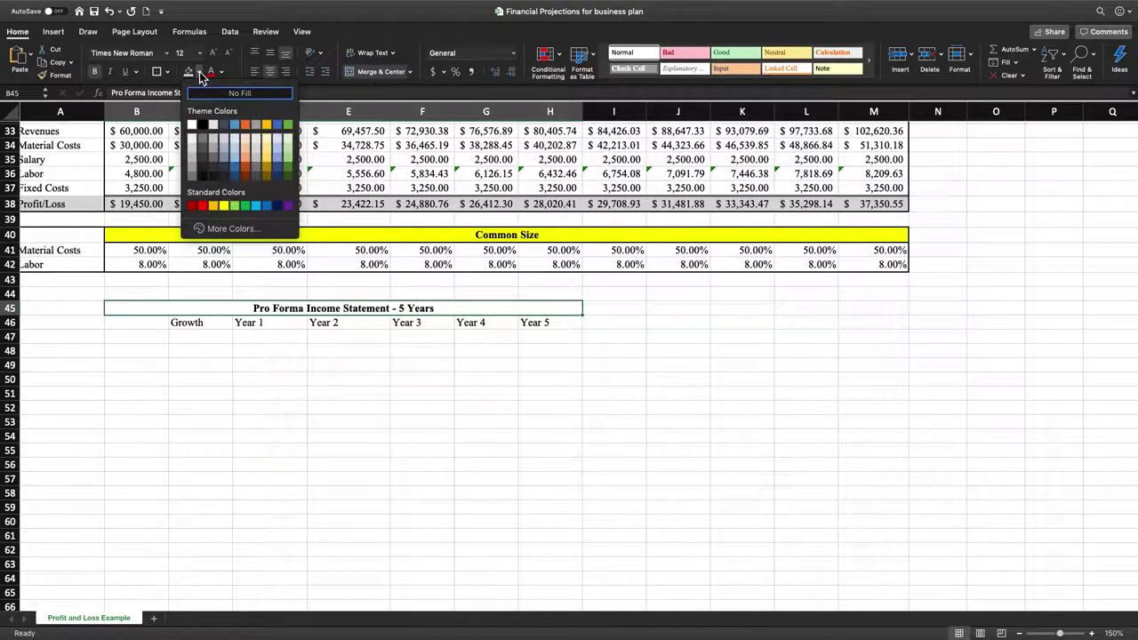
{"action": "left_click", "coordinate": [235, 152]}
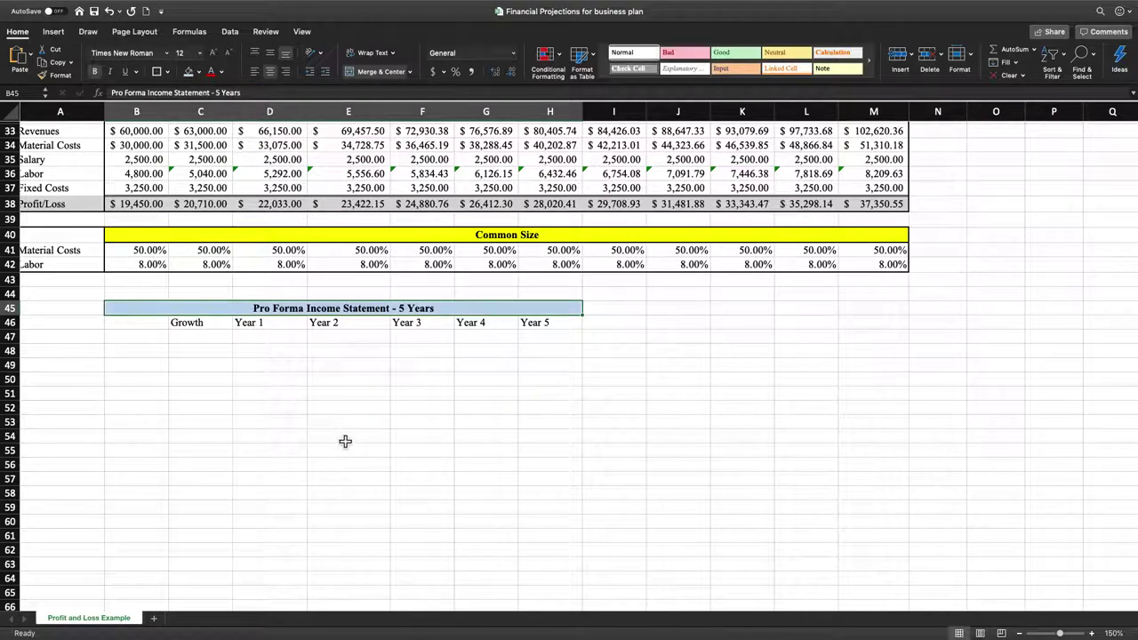
{"action": "left_click", "coordinate": [143, 285]}
{"action": "left_click", "coordinate": [188, 351]}
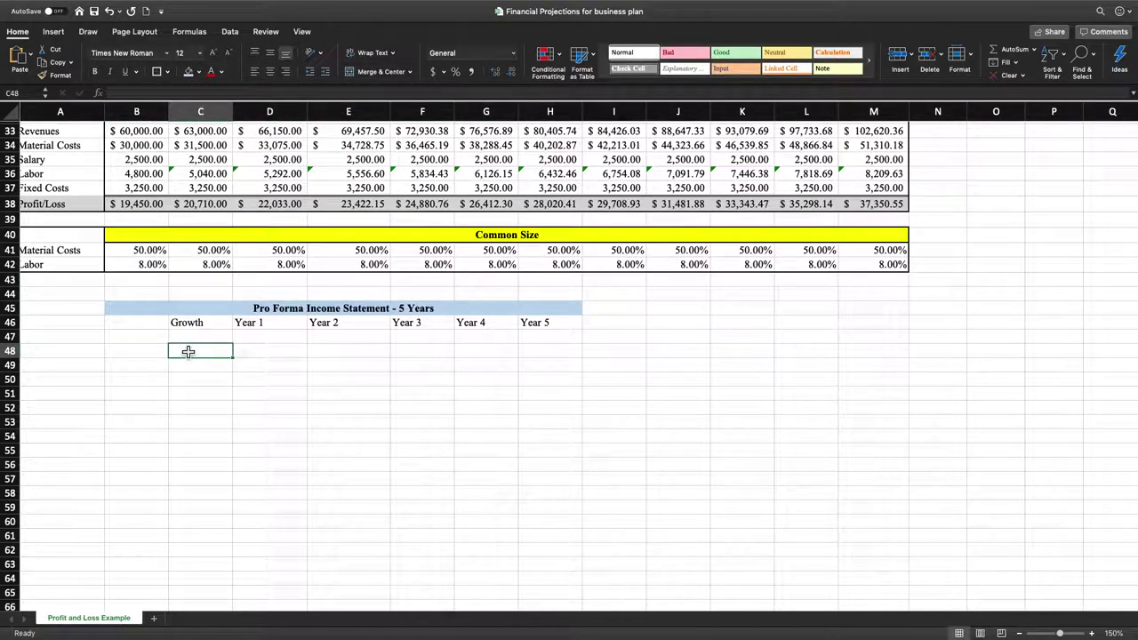
{"action": "scroll", "coordinate": [187, 350], "scroll_direction": "up", "scroll_amount": 3}
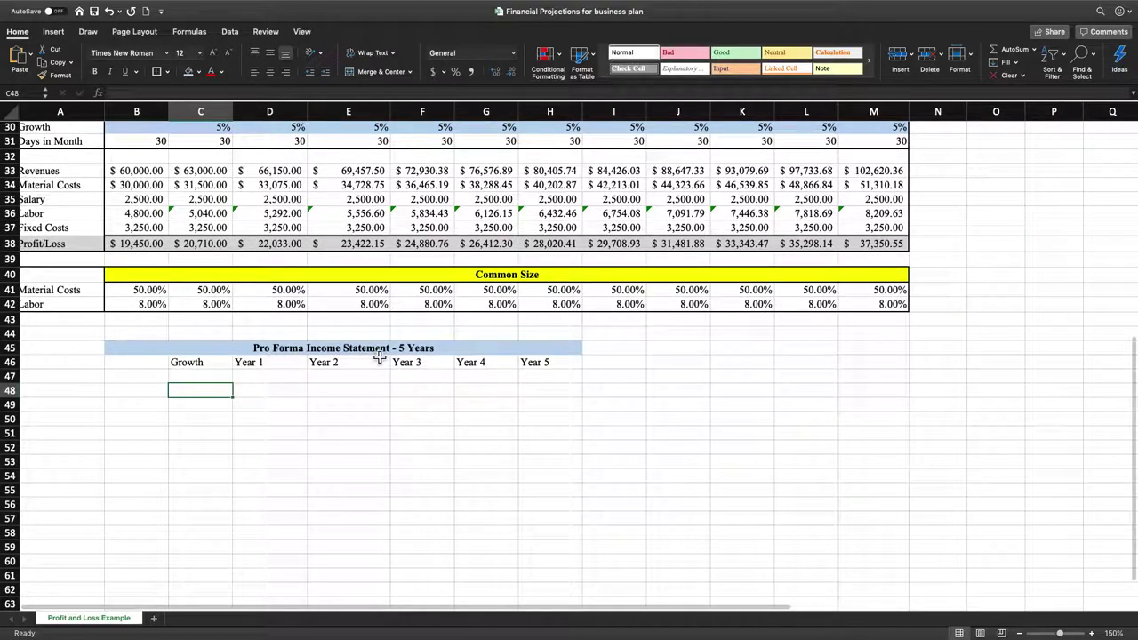
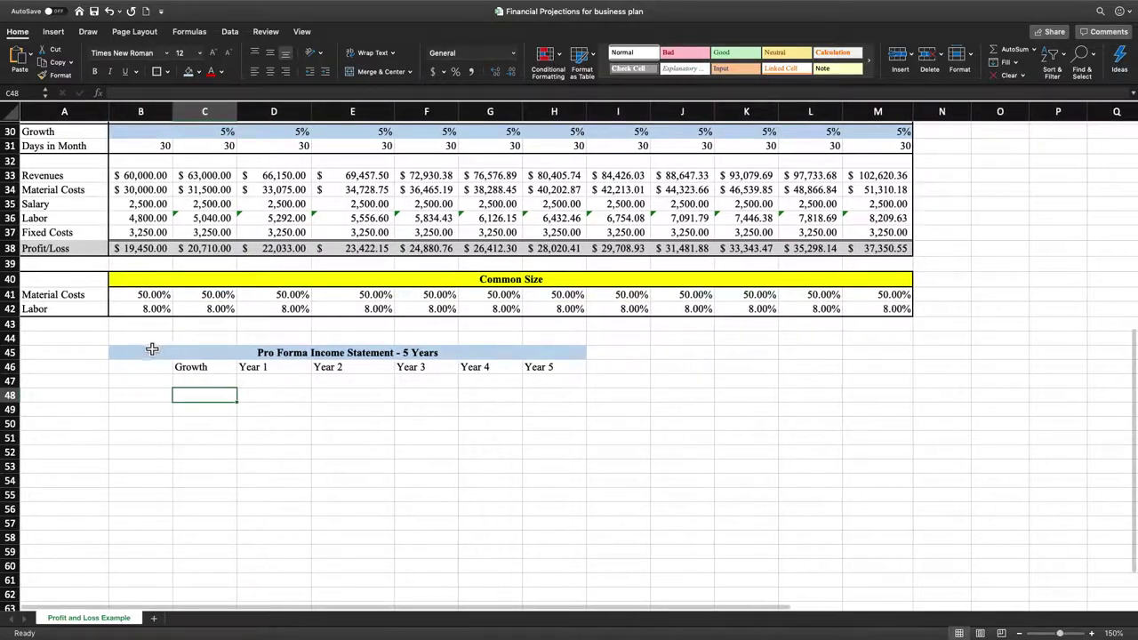
Copy the line item labels from A33:A38 into B47:B52 and widen column B to fit them
{"action": "scroll", "coordinate": [61, 176], "scroll_direction": "up", "scroll_amount": 2}
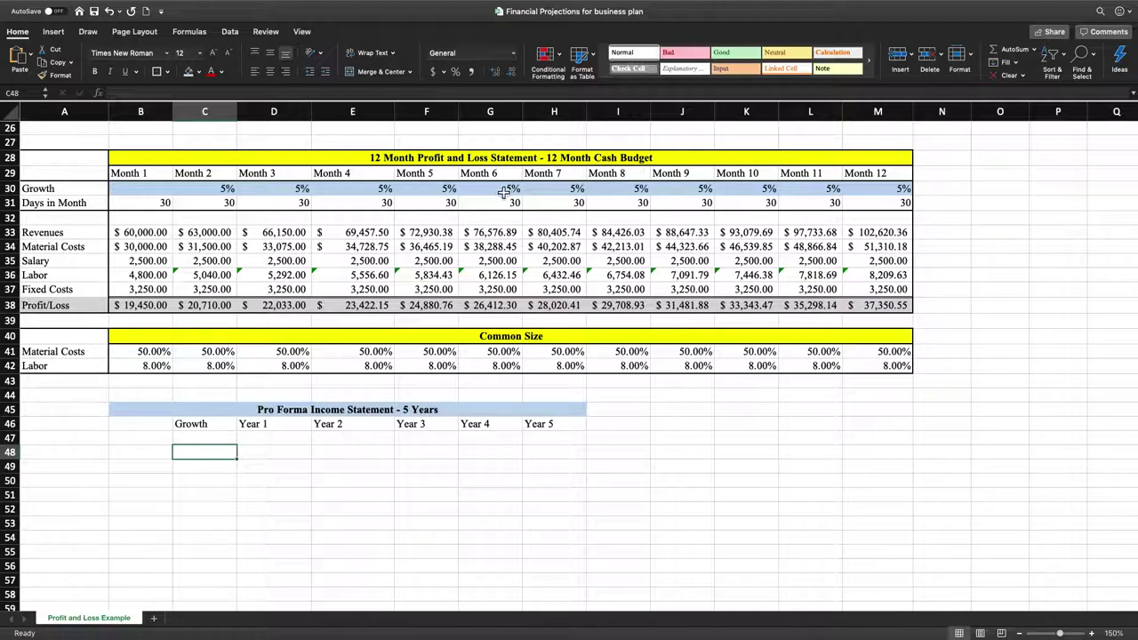
{"action": "left_click_drag", "start_coordinate": [55, 236], "coordinate": [56, 248]}
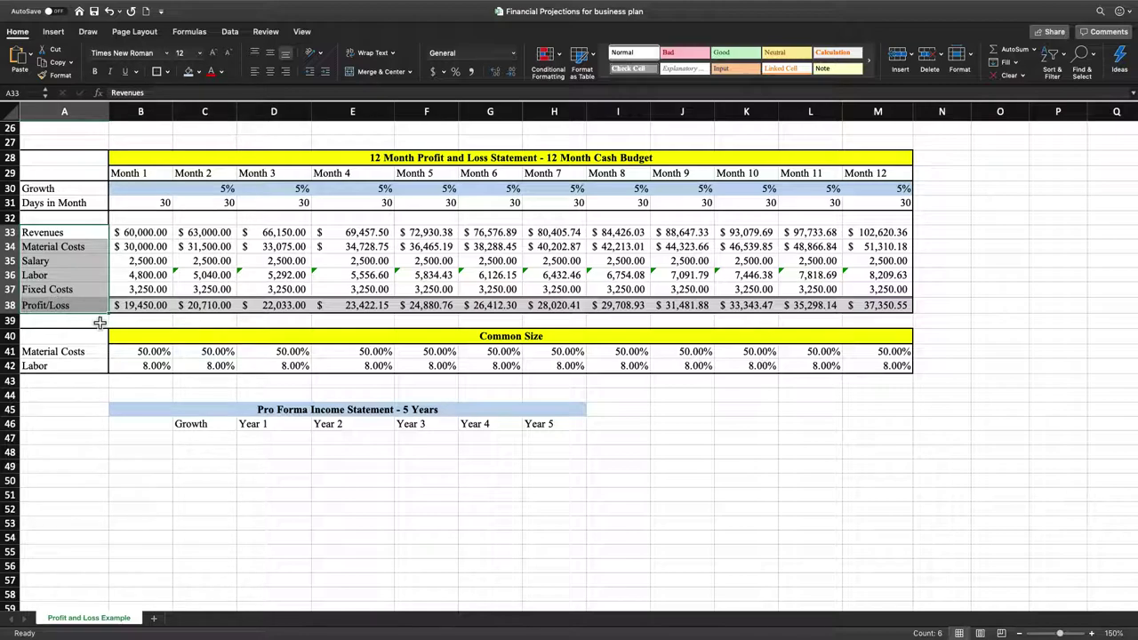
{"action": "key", "text": "super+c"}
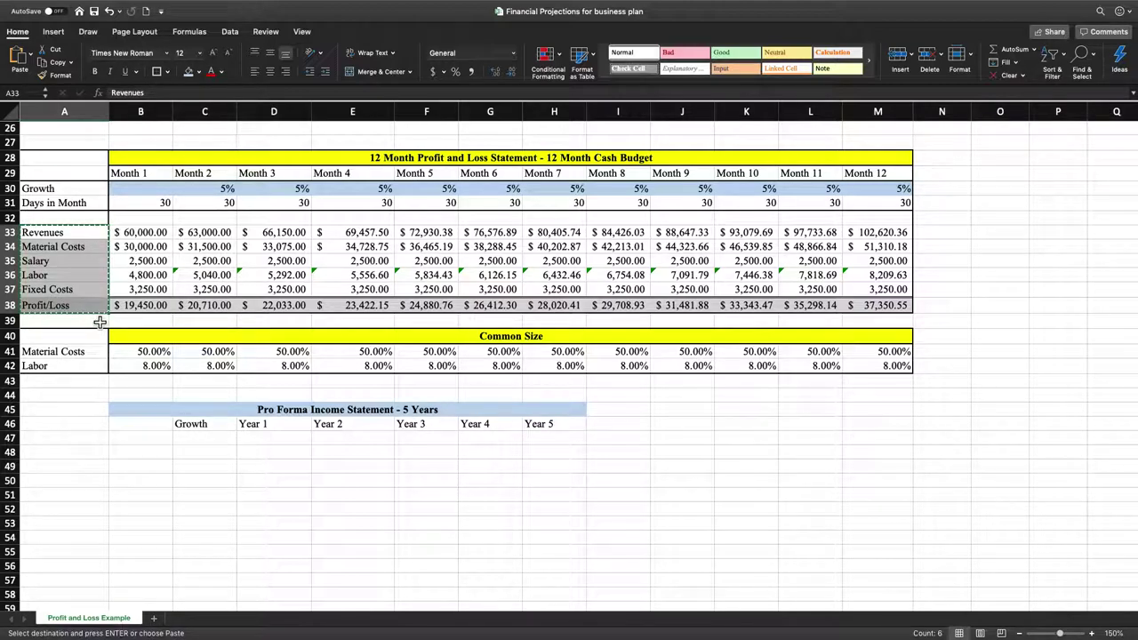
{"action": "left_click", "coordinate": [158, 442]}
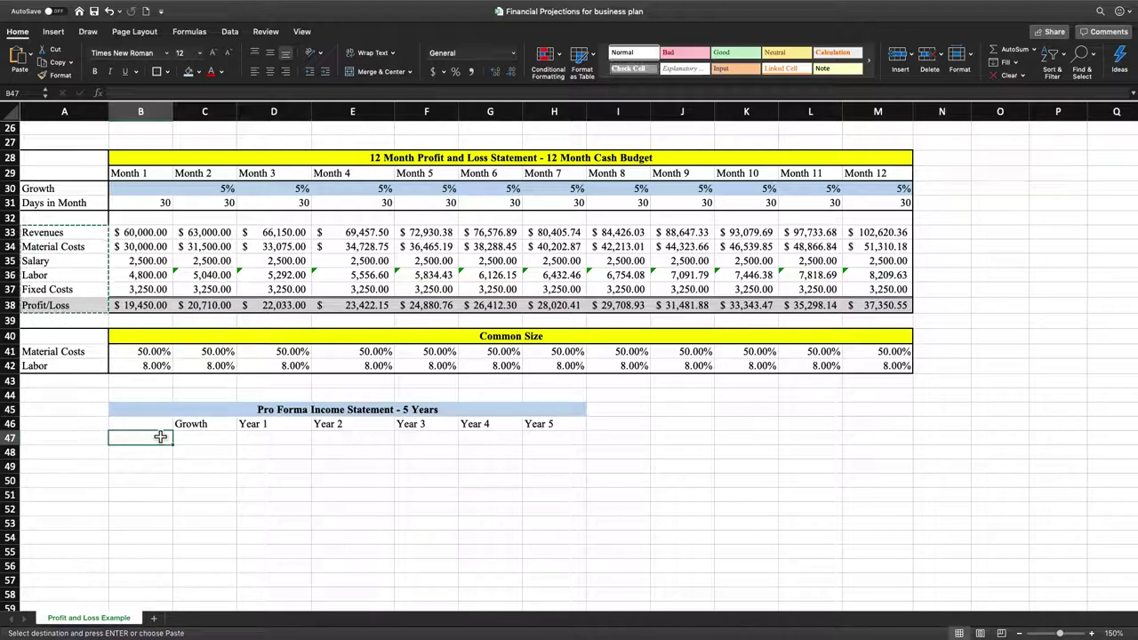
{"action": "key", "text": "super+v"}
{"action": "left_click", "coordinate": [278, 481]}
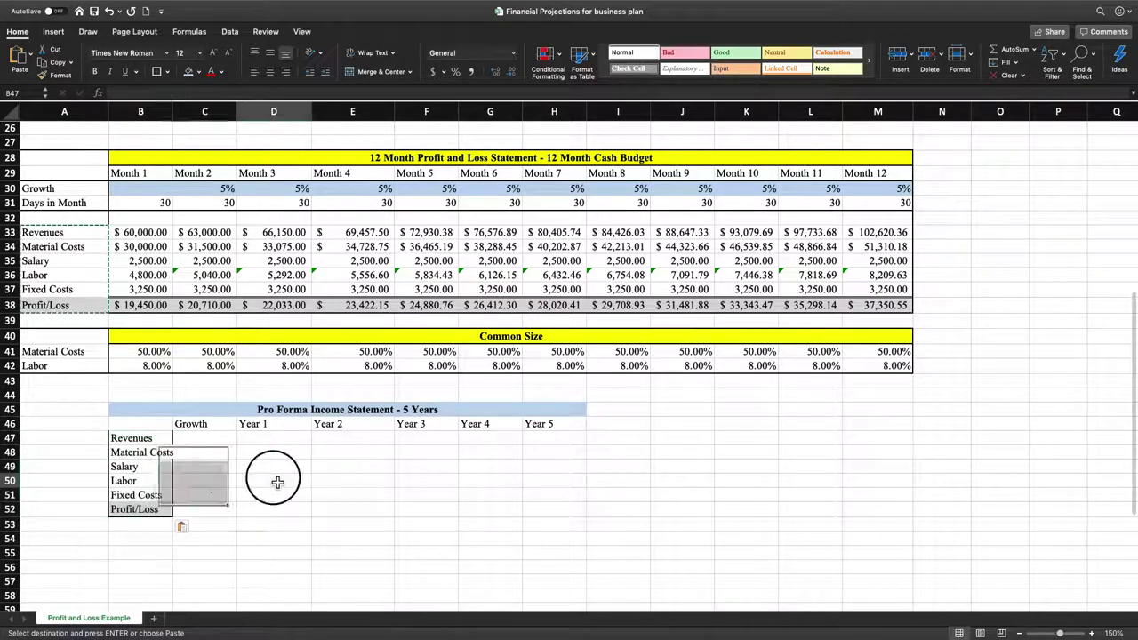
{"action": "left_click_drag", "start_coordinate": [174, 113], "coordinate": [185, 115]}
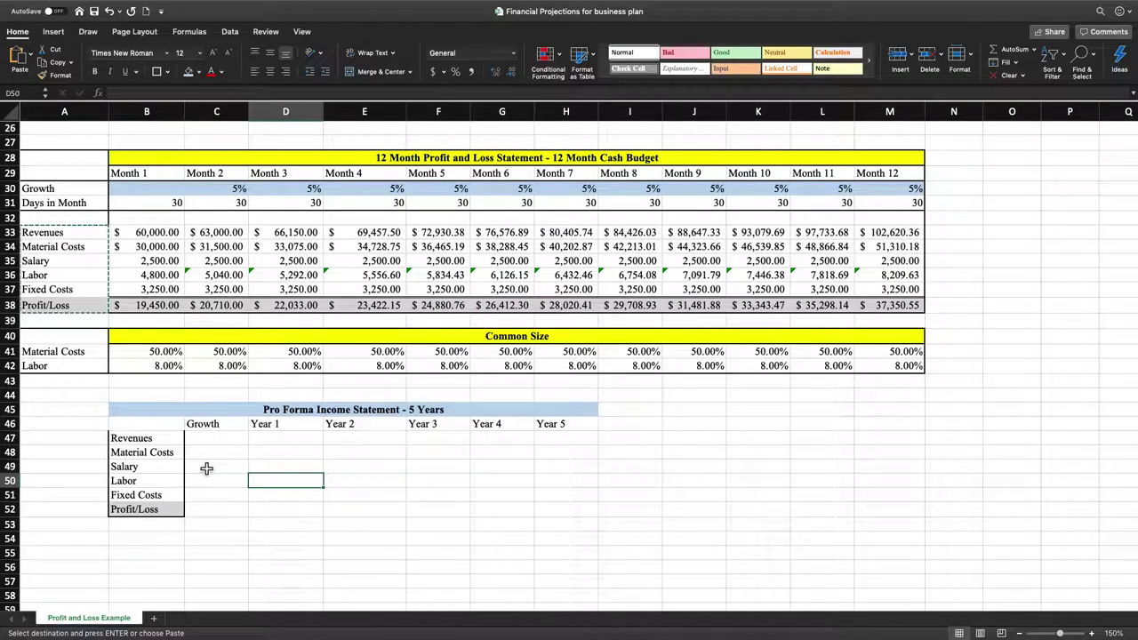
{"action": "left_click", "coordinate": [207, 469]}
{"action": "left_click", "coordinate": [330, 456]}
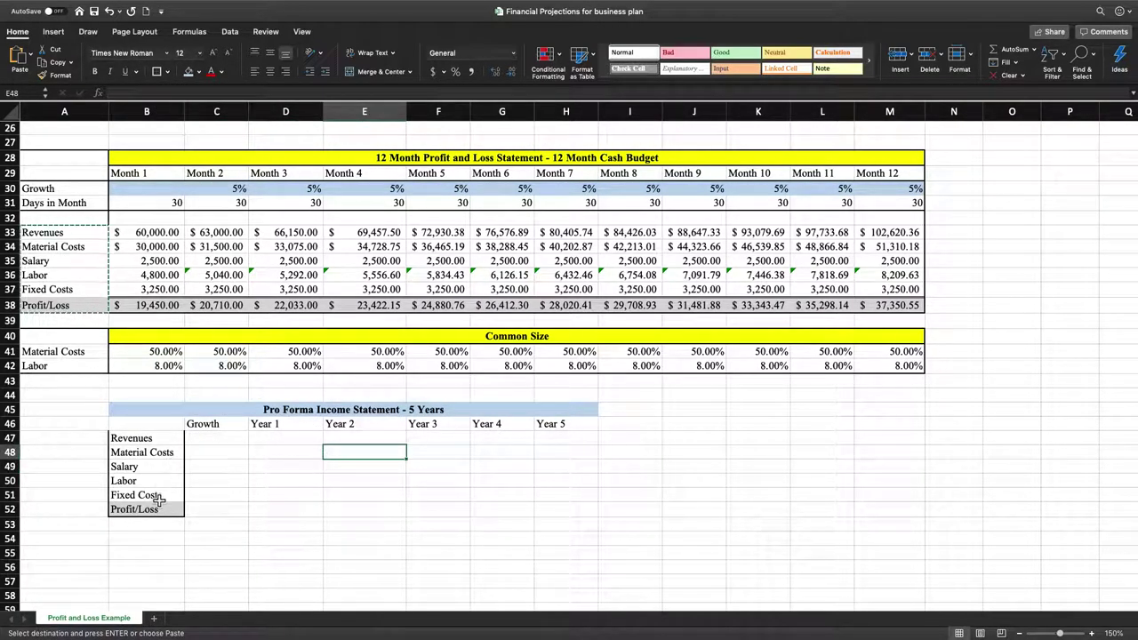
{"action": "left_click", "coordinate": [244, 480]}
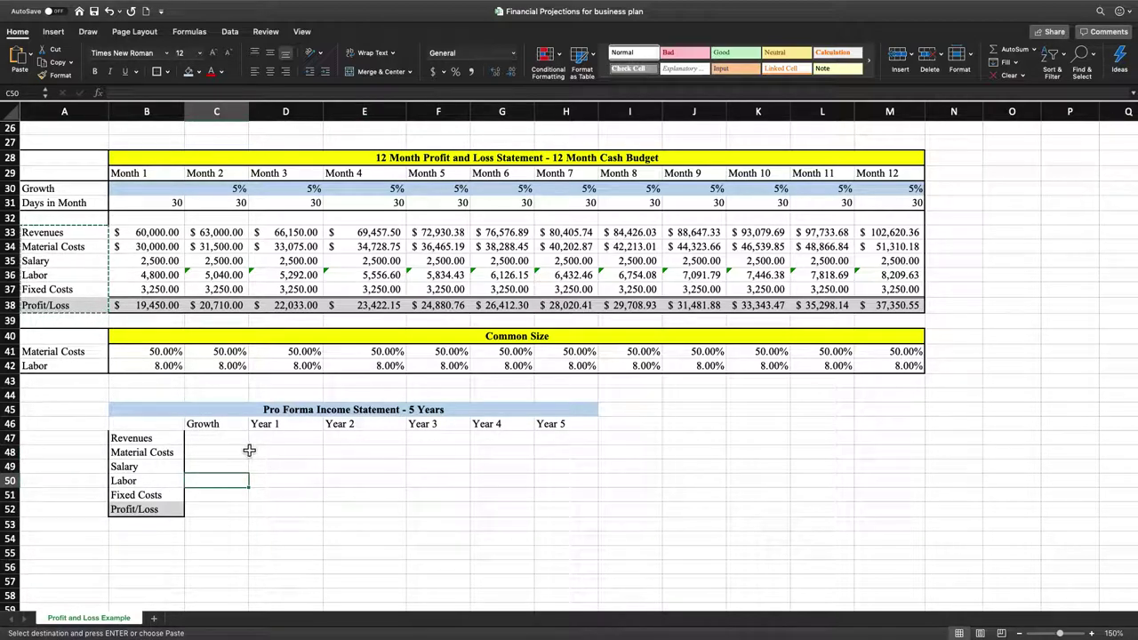
{"action": "left_click", "coordinate": [246, 452]}
Enter growth rates of 5% for Revenues in C47 and 1% for Material Costs in C48
{"action": "left_click", "coordinate": [236, 439]}
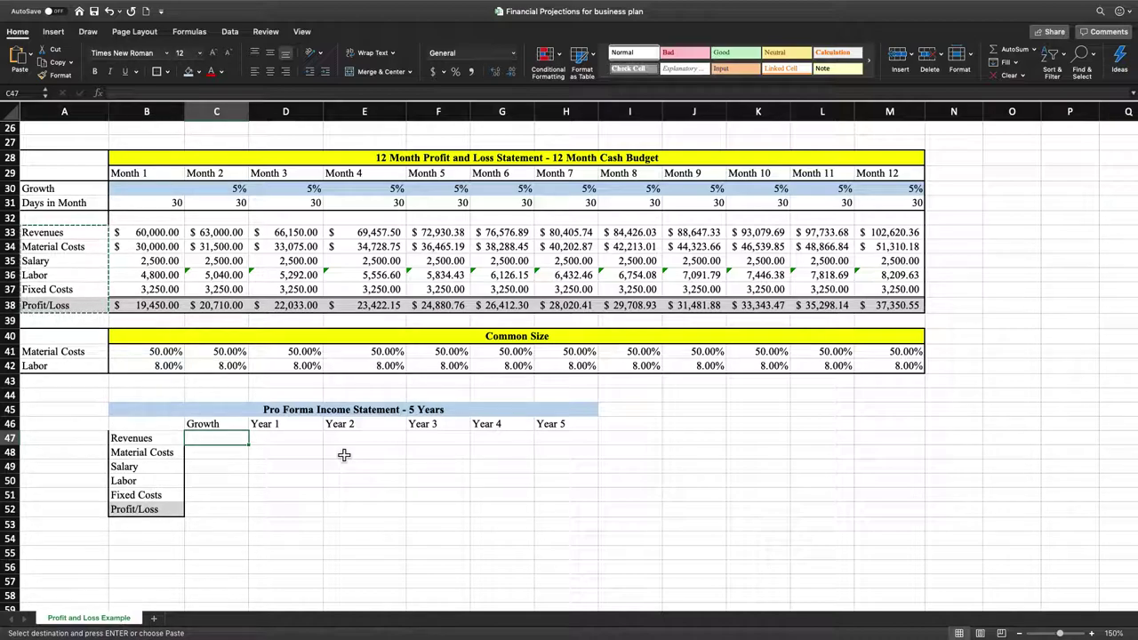
{"action": "type", "text": "5"}
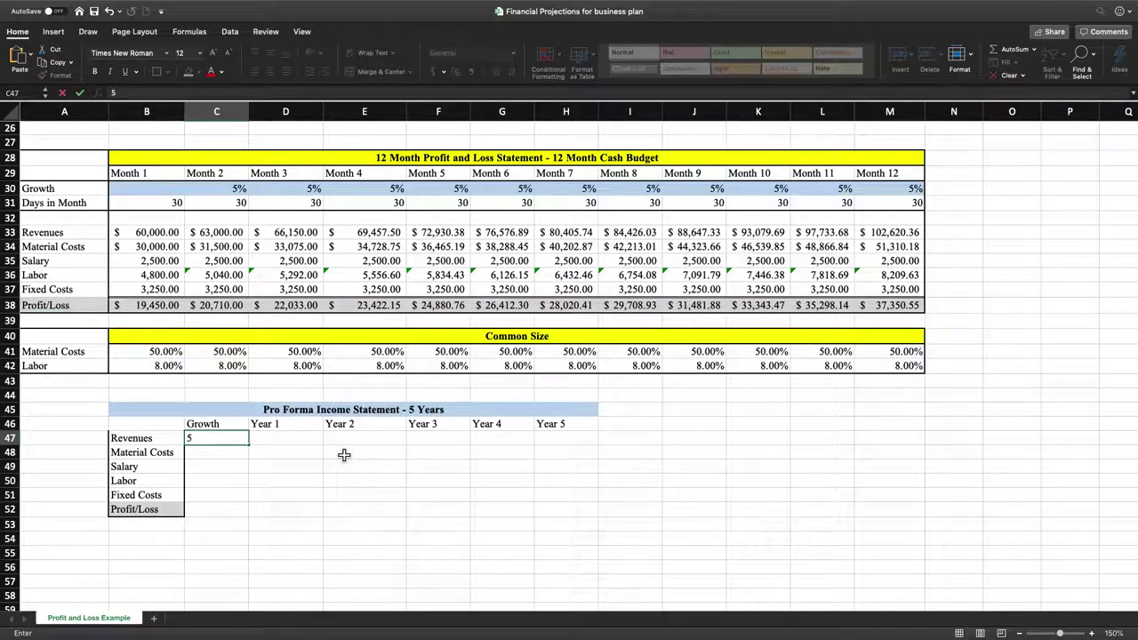
{"action": "key", "text": "Return"}
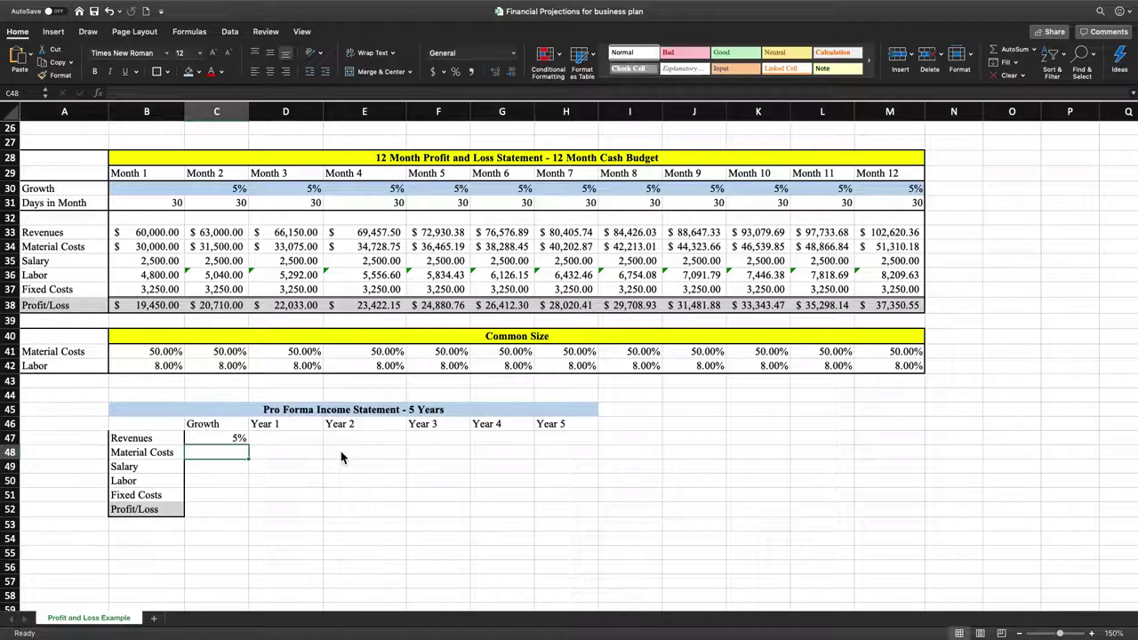
{"action": "type", "text": "1"}
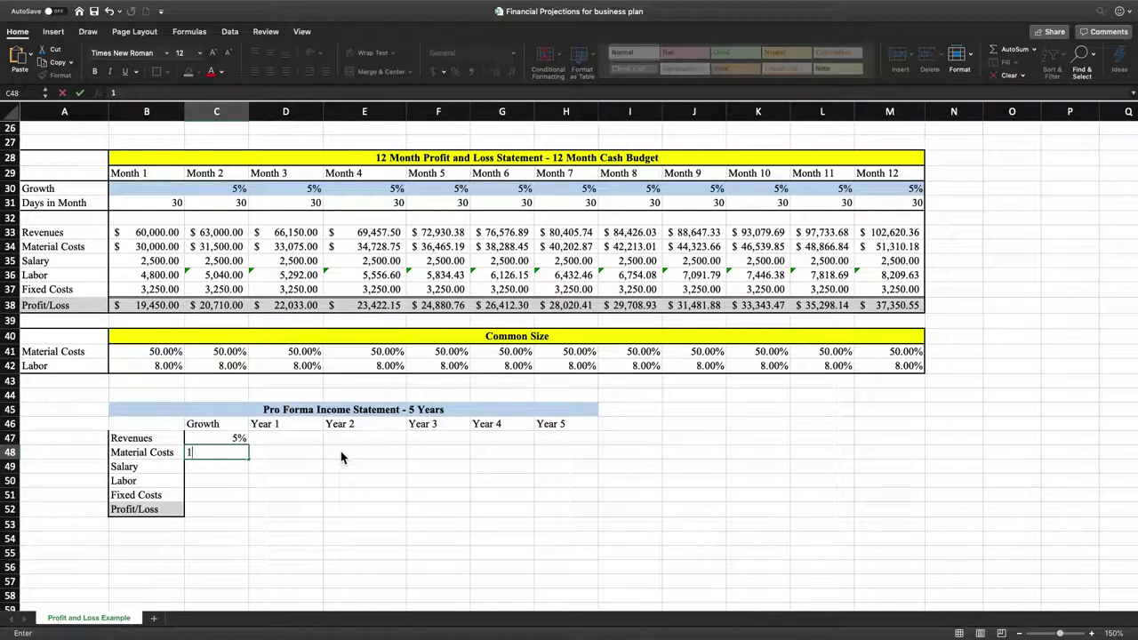
{"action": "type", "text": "%"}
{"action": "key", "text": "Return"}
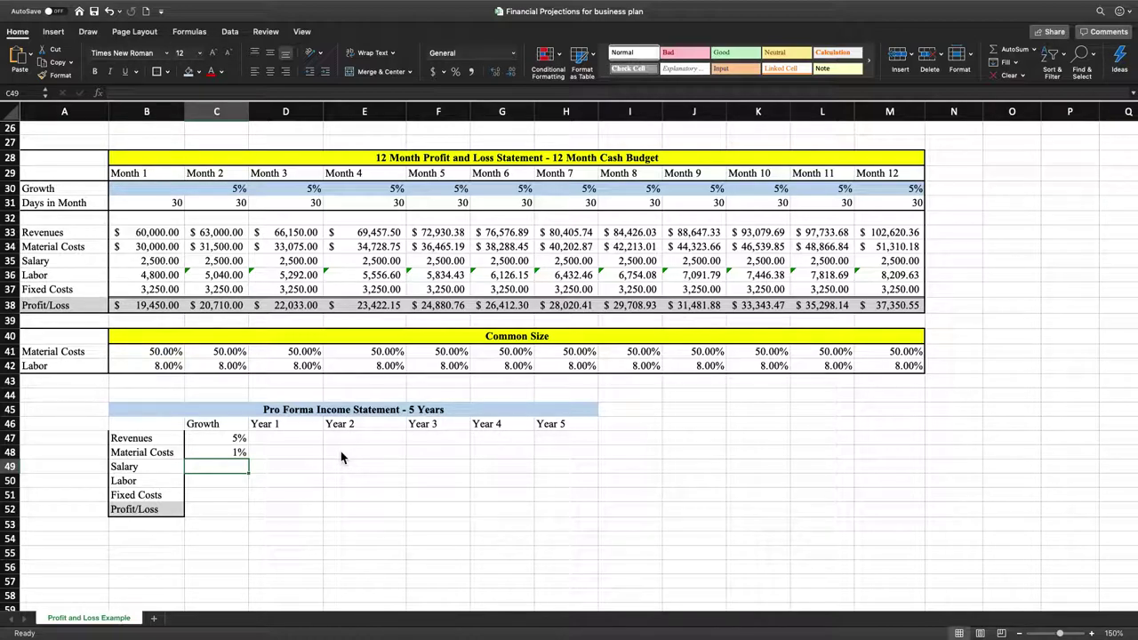
Enter a 1% growth rate for Salary, Labor and Fixed Costs in cells C49 to C51
{"action": "type", "text": "1%"}
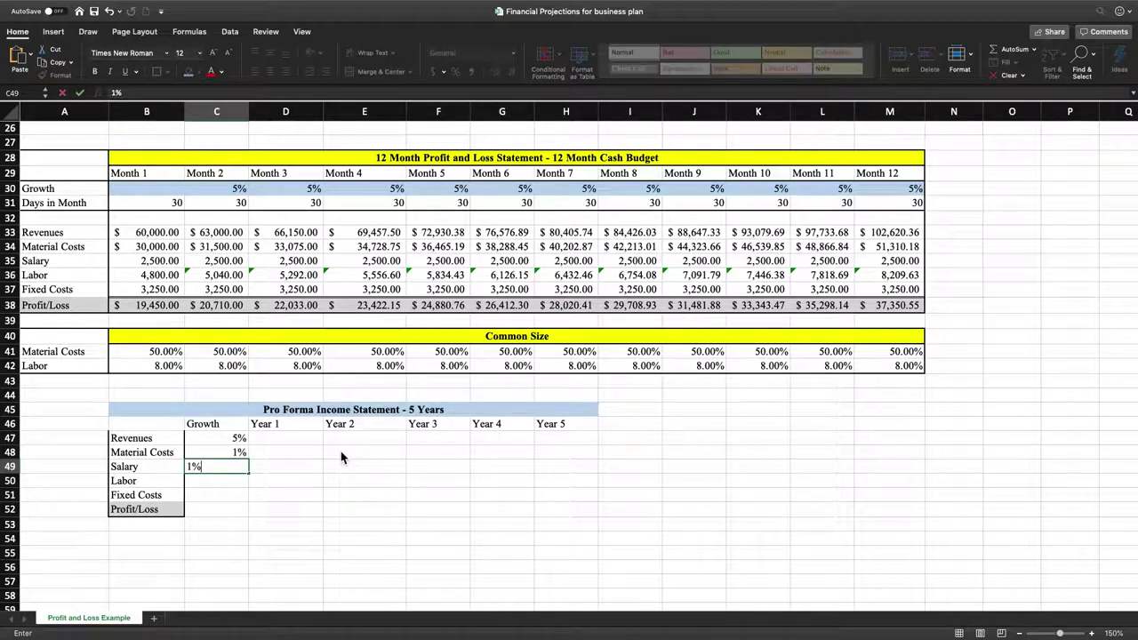
{"action": "key", "text": "Return"}
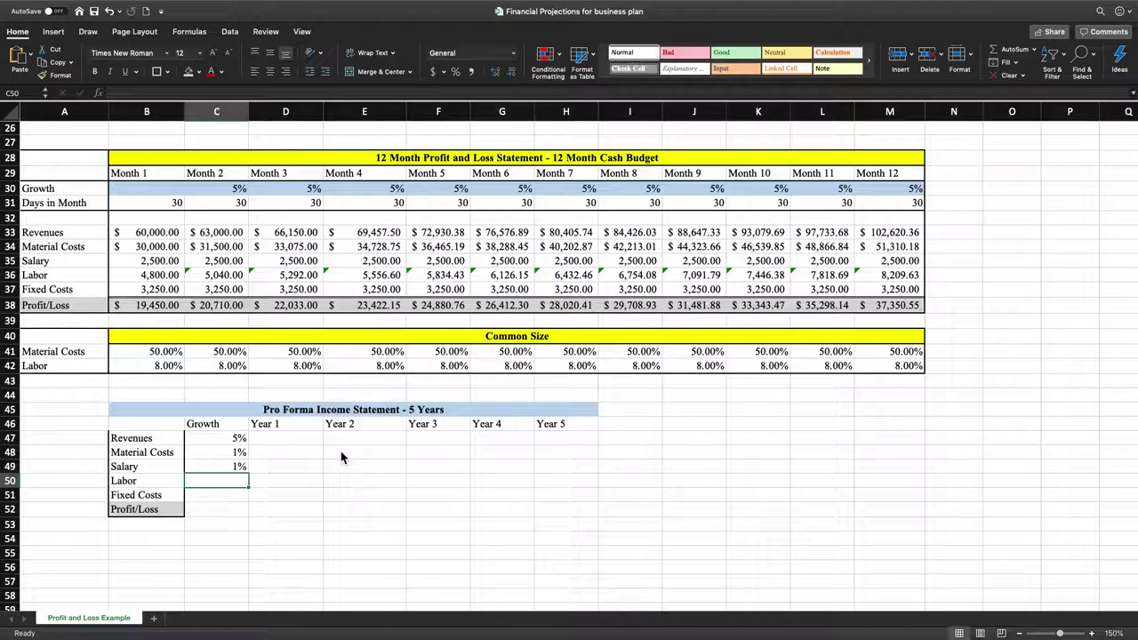
{"action": "type", "text": "1%"}
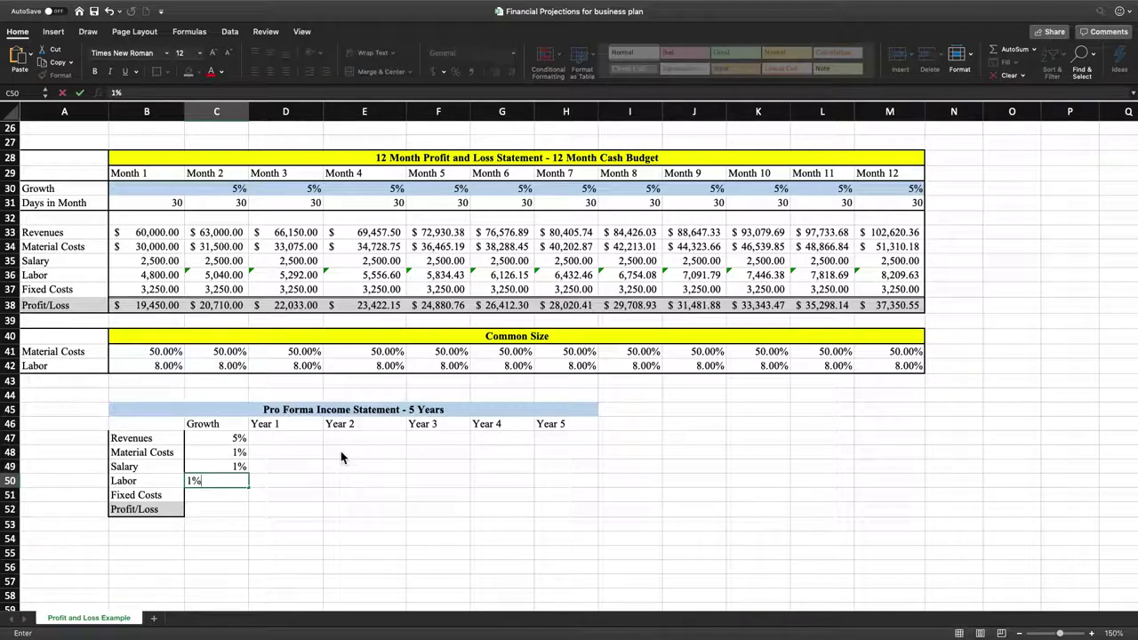
{"action": "key", "text": "Return"}
{"action": "type", "text": "1"}
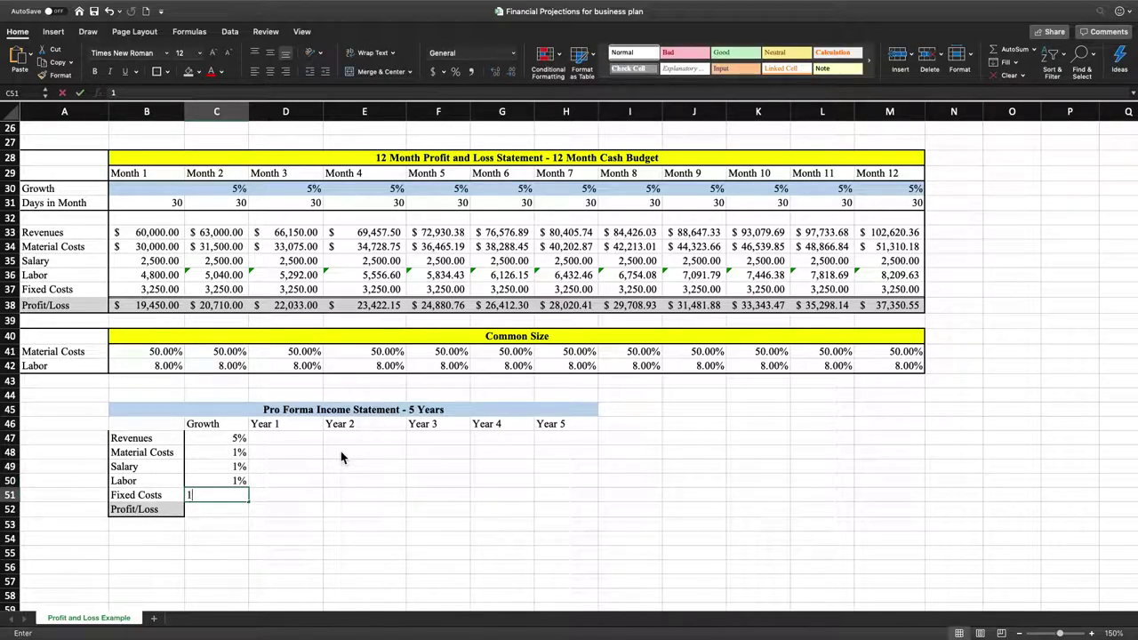
{"action": "type", "text": "%"}
{"action": "key", "text": "Return"}
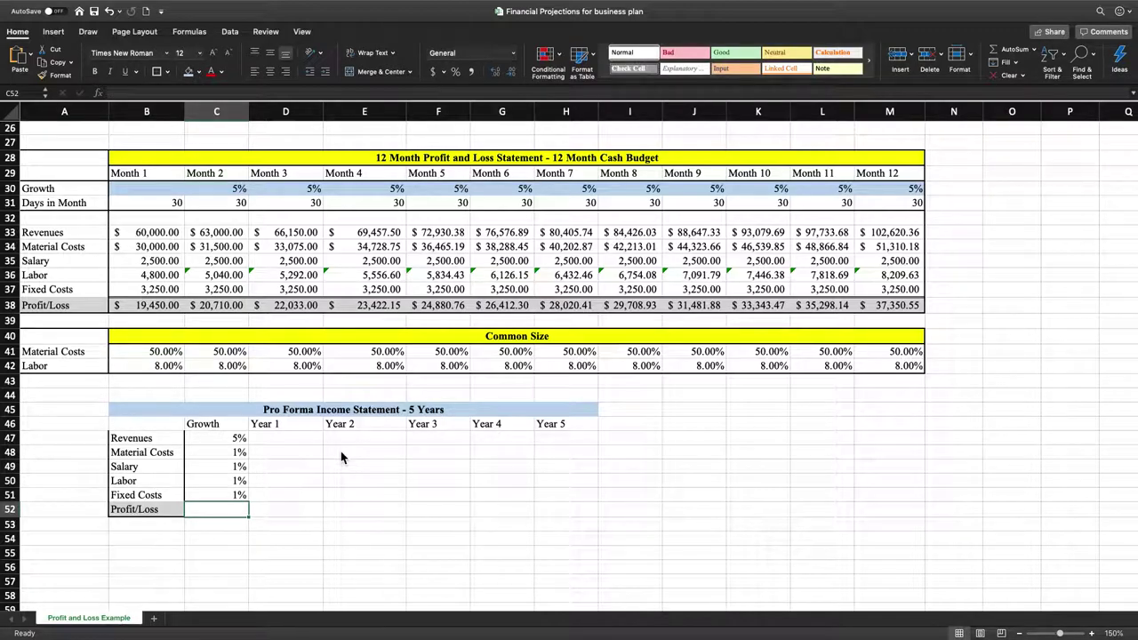
Center the Growth and Year 1 to Year 5 column headings in C46:H46 and make them bold
{"action": "left_click_drag", "start_coordinate": [234, 426], "coordinate": [567, 430]}
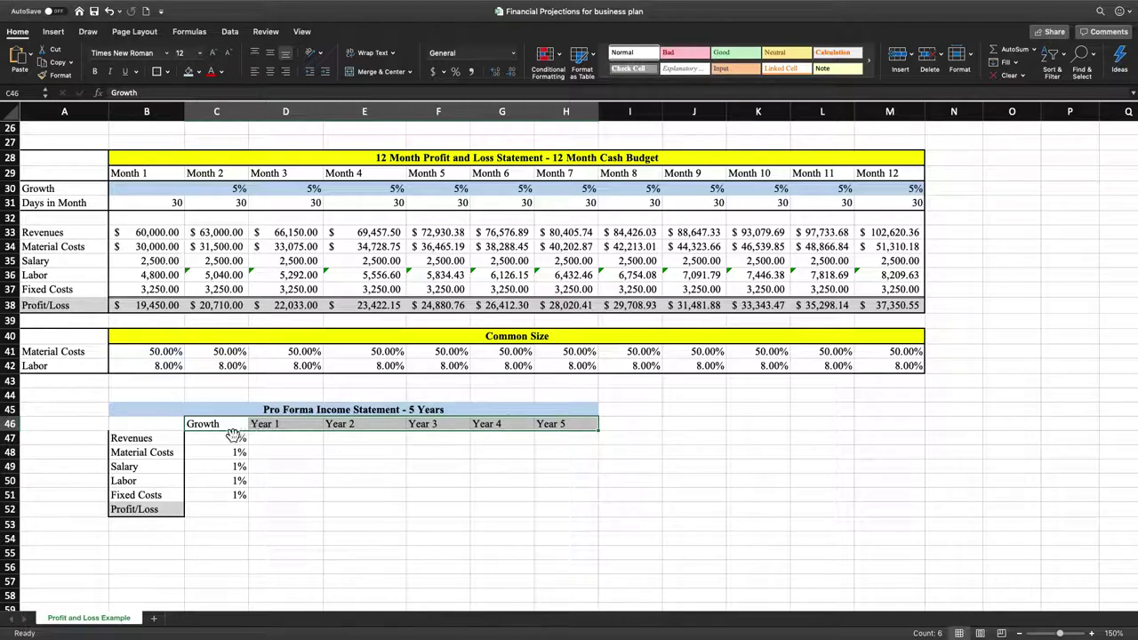
{"action": "left_click", "coordinate": [269, 72]}
{"action": "left_click", "coordinate": [96, 71]}
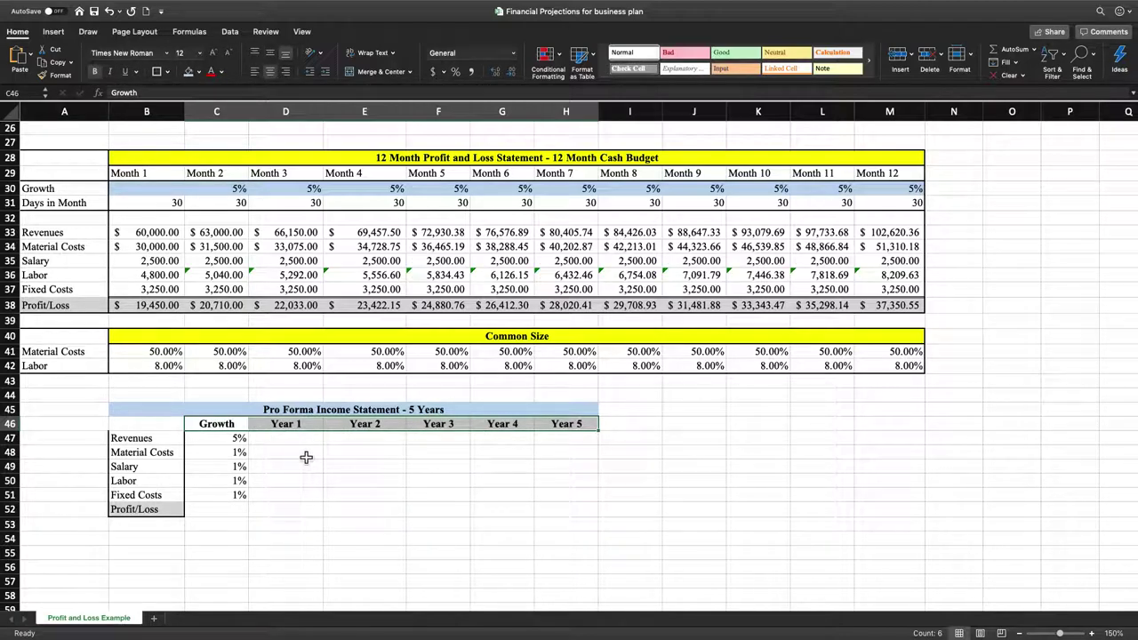
{"action": "left_click", "coordinate": [308, 455]}
{"action": "left_click_drag", "start_coordinate": [320, 480], "coordinate": [311, 502]}
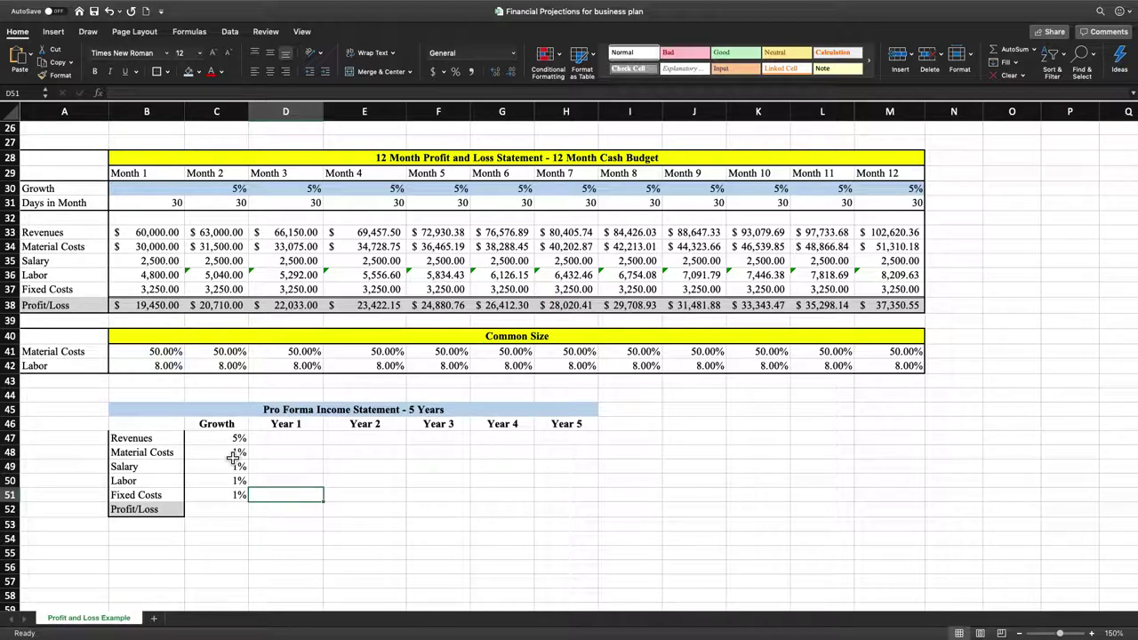
{"action": "left_click", "coordinate": [297, 456]}
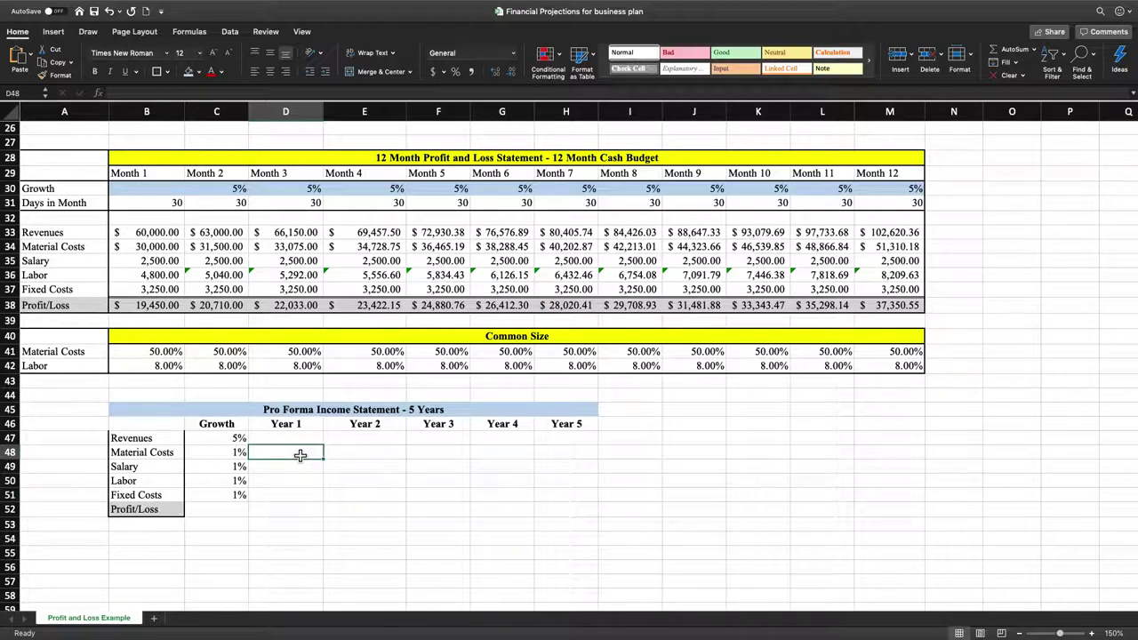
Calculate Year 1 Revenues in D47 by summing the twelve monthly revenues with =SUM(B33:M33)
{"action": "left_click", "coordinate": [291, 439]}
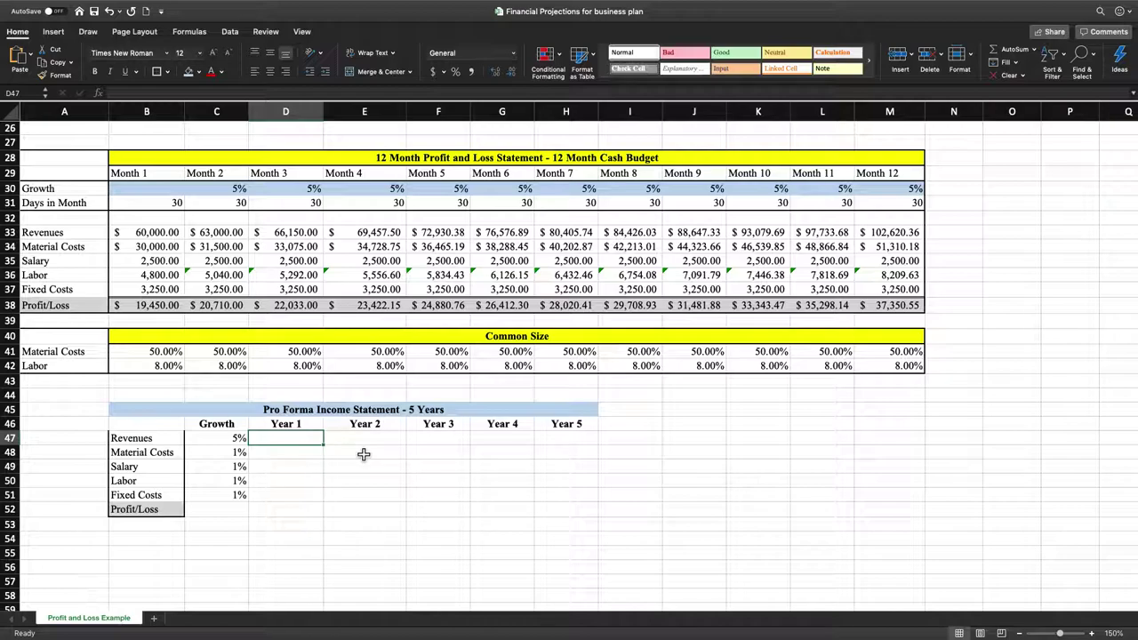
{"action": "type", "text": "="}
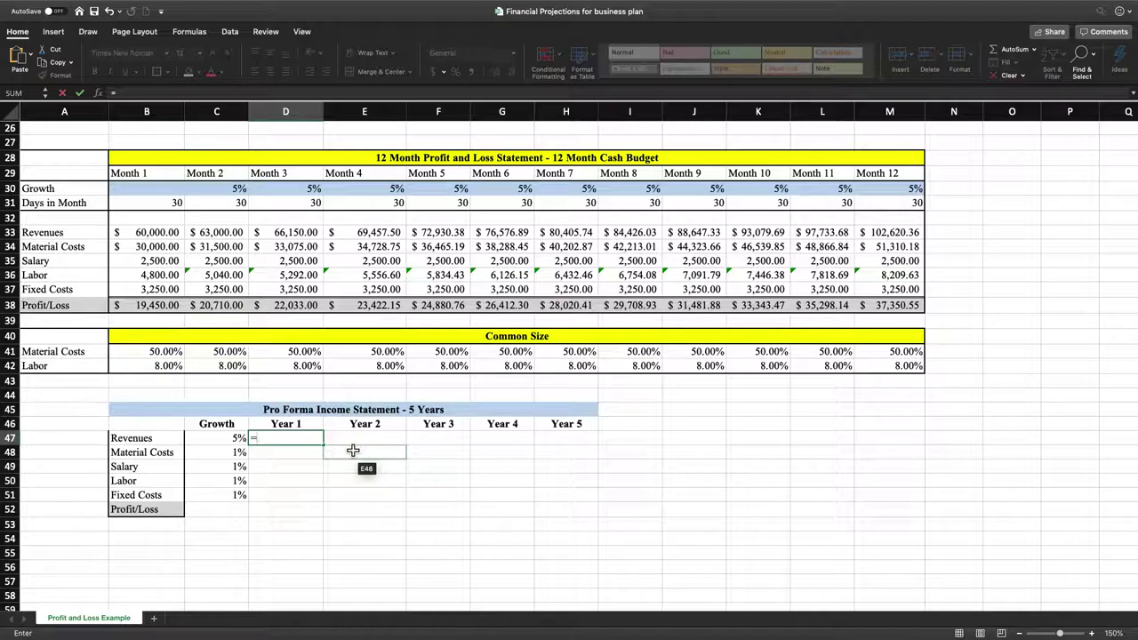
{"action": "type", "text": "sum("}
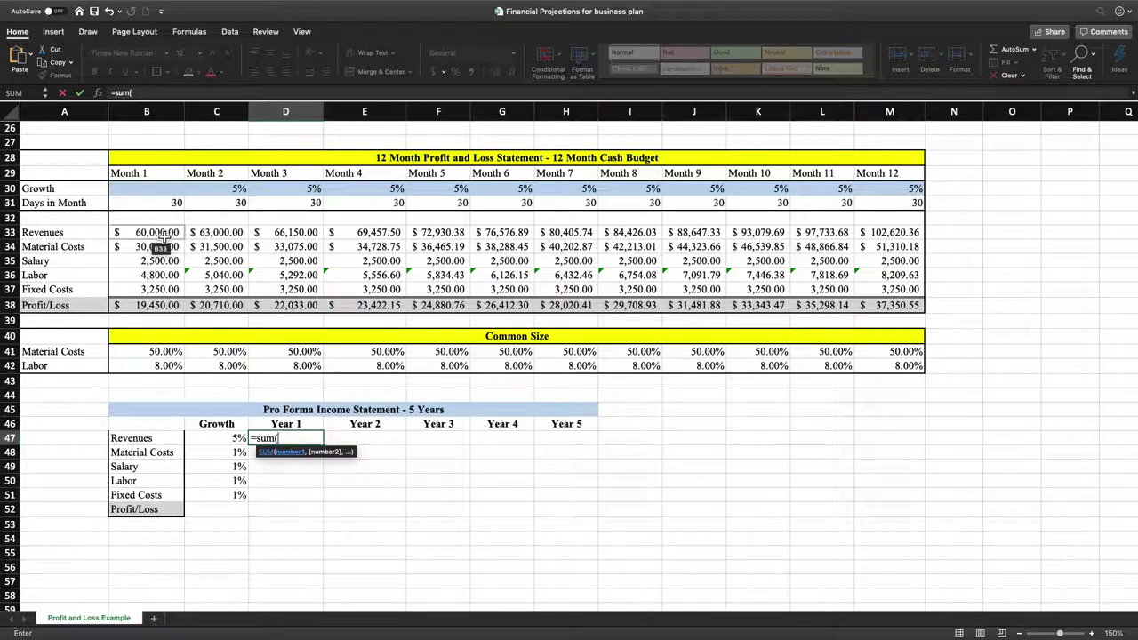
{"action": "left_click_drag", "start_coordinate": [161, 237], "coordinate": [889, 239]}
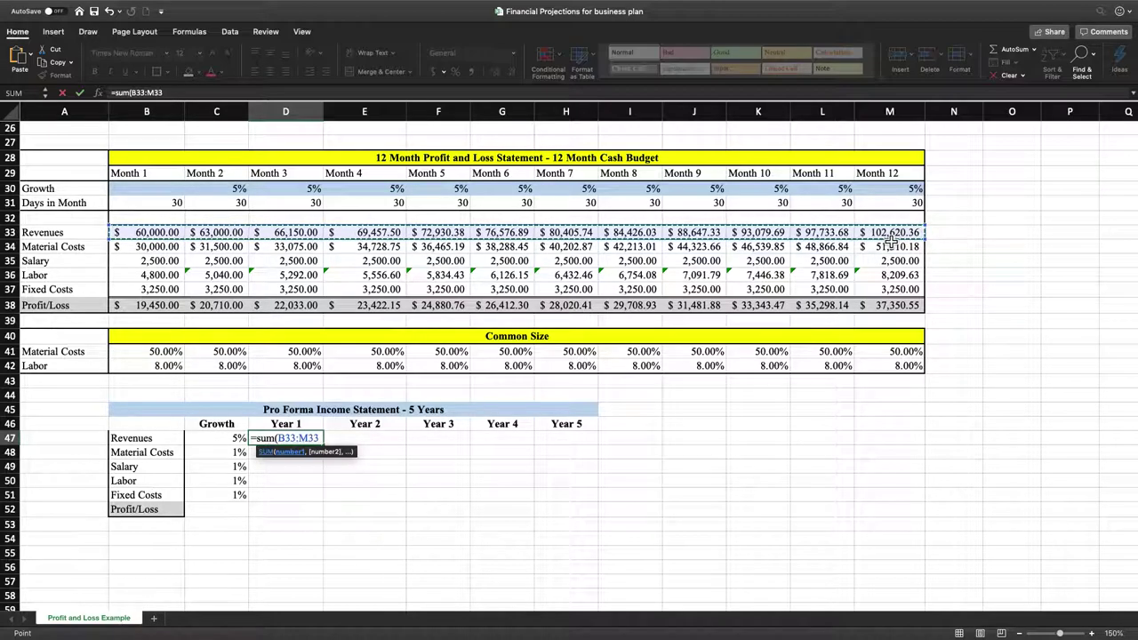
{"action": "type", "text": ")"}
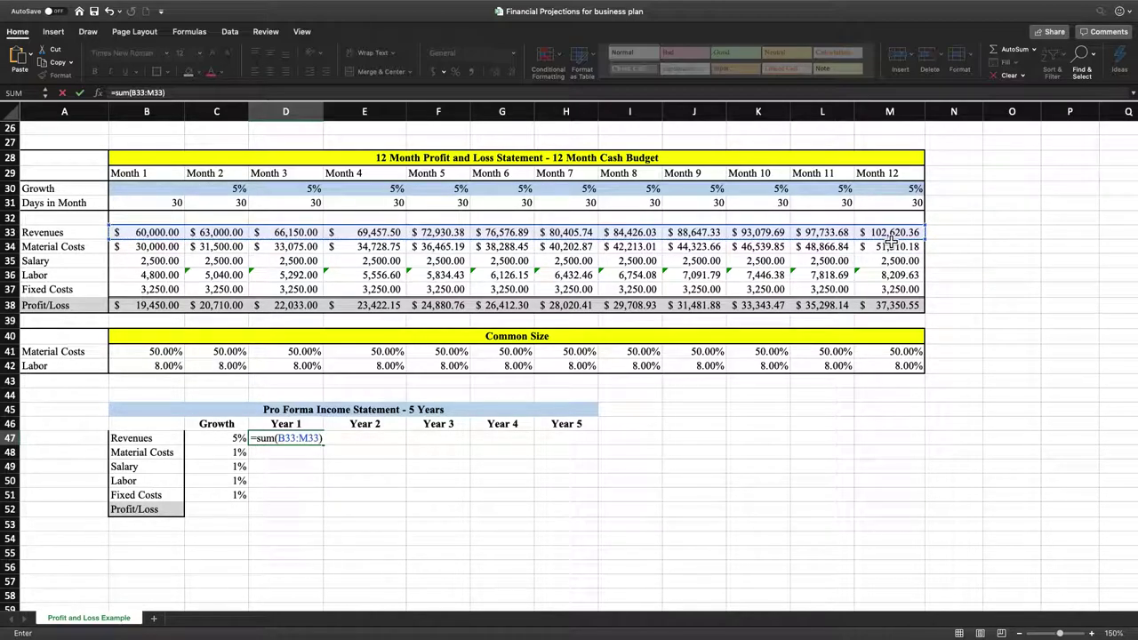
{"action": "key", "text": "Return"}
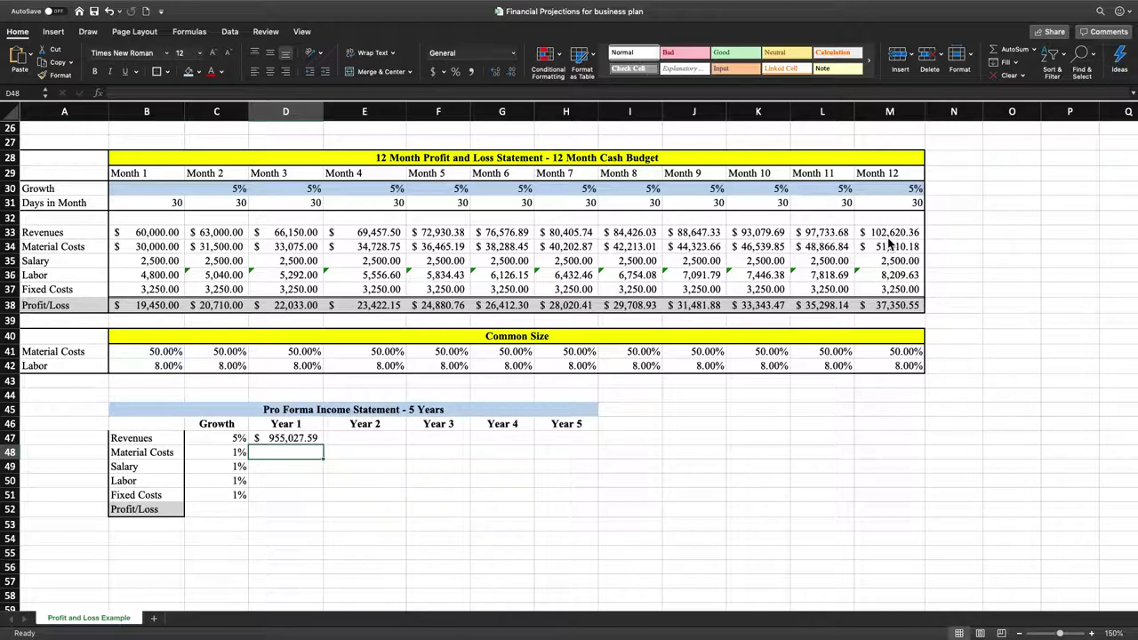
{"action": "left_click", "coordinate": [286, 439]}
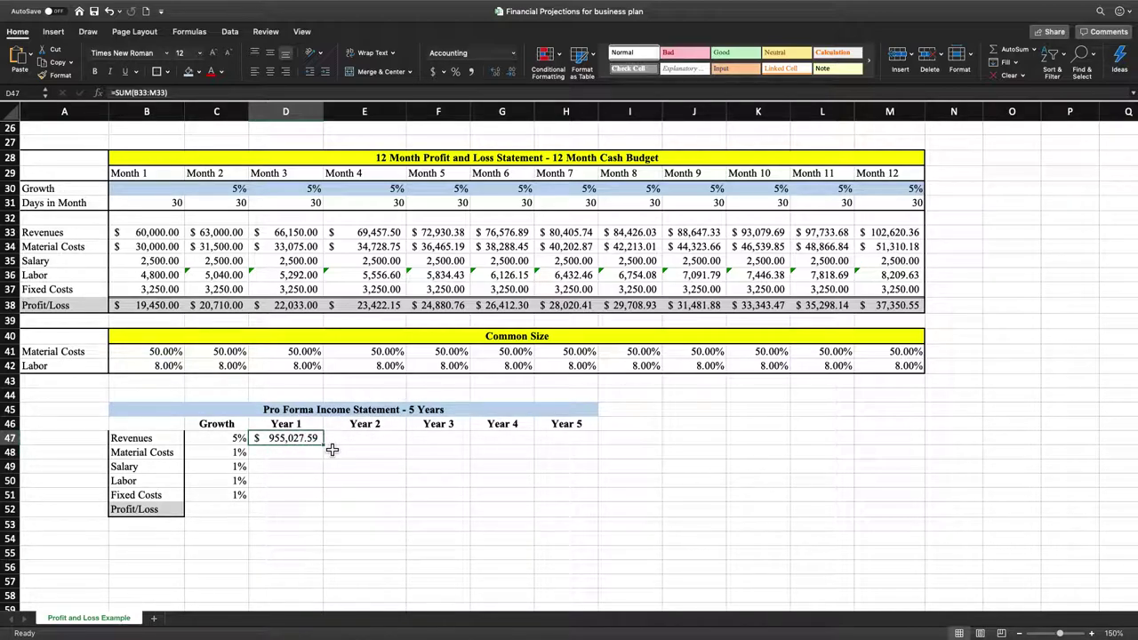
Calculate Year 1 Material Costs in D48 by summing the twelve monthly material costs with =SUM(B34:M34)
{"action": "left_click", "coordinate": [307, 454]}
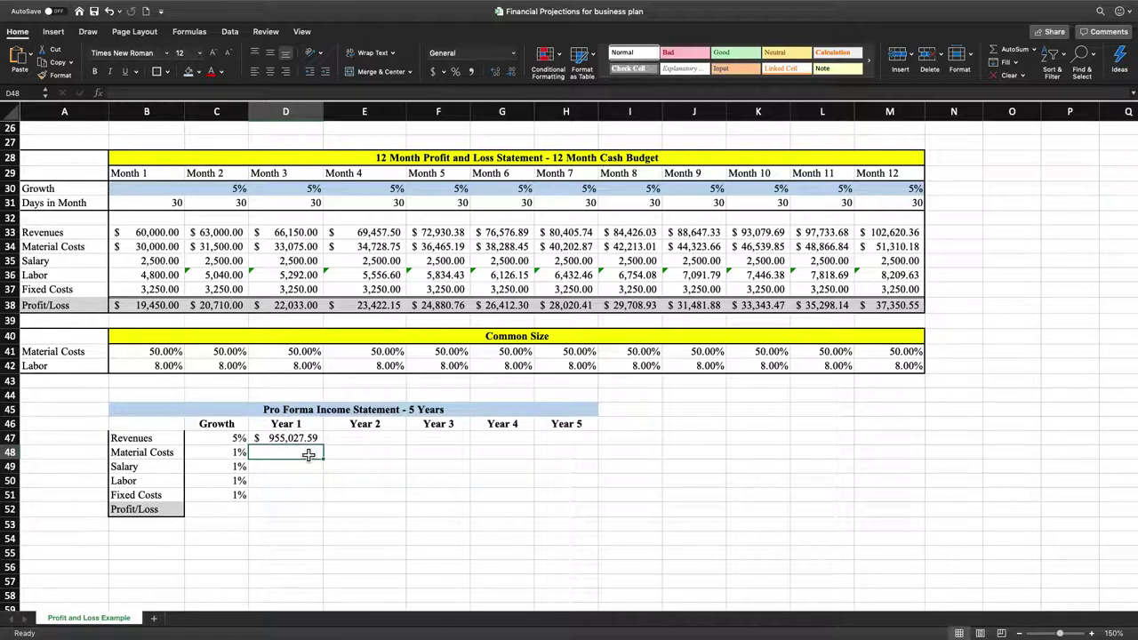
{"action": "type", "text": "="}
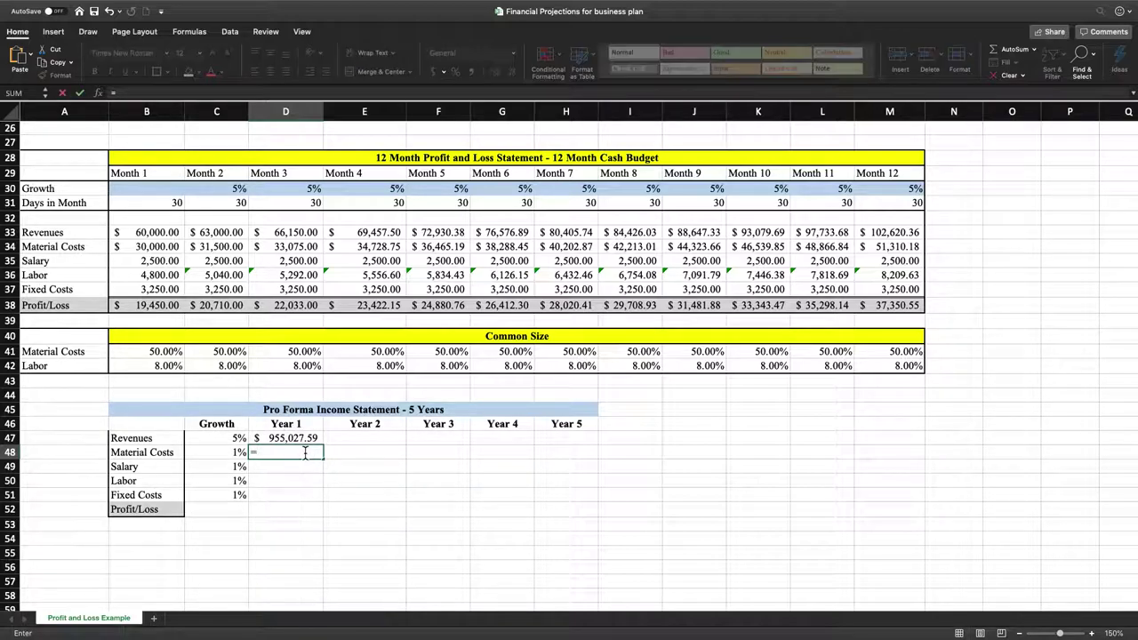
{"action": "type", "text": "sum"}
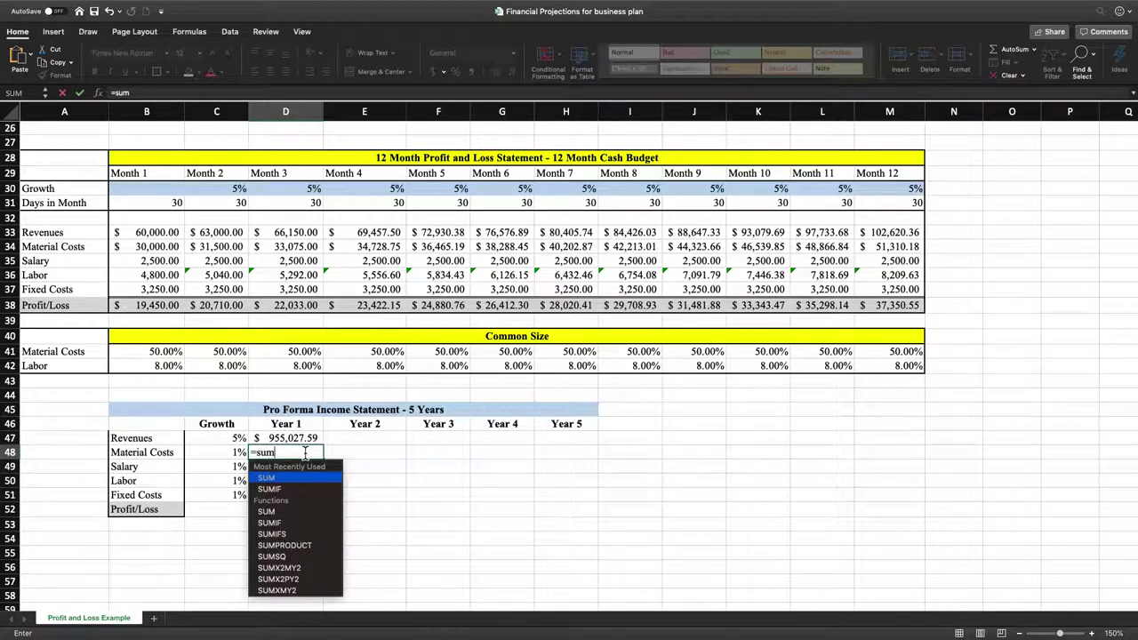
{"action": "type", "text": "("}
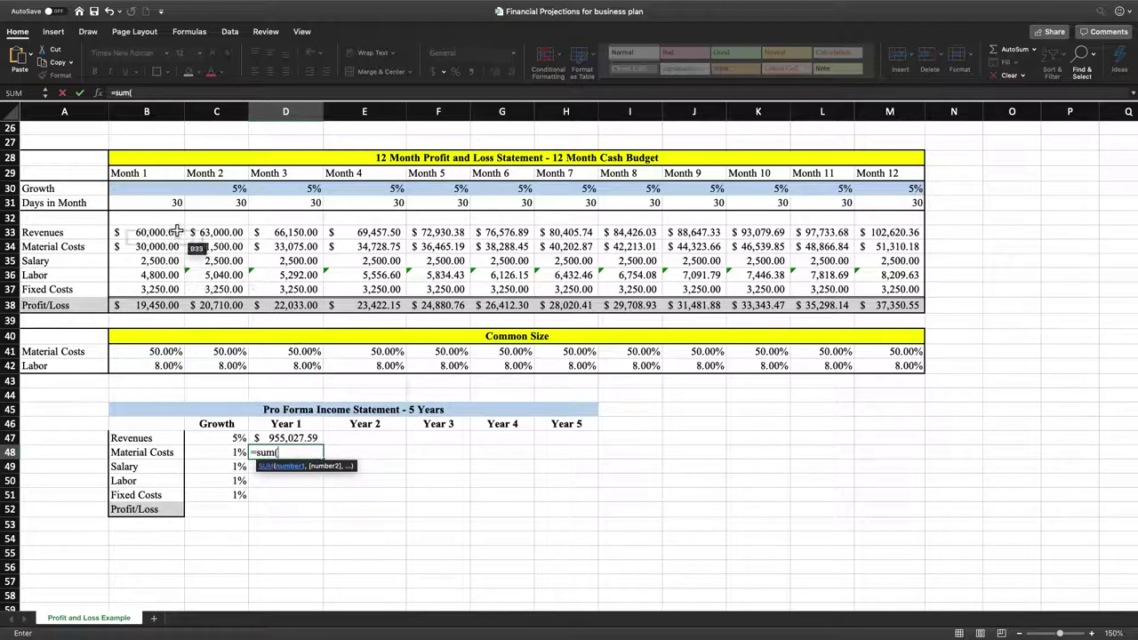
{"action": "left_click_drag", "start_coordinate": [146, 247], "coordinate": [889, 255]}
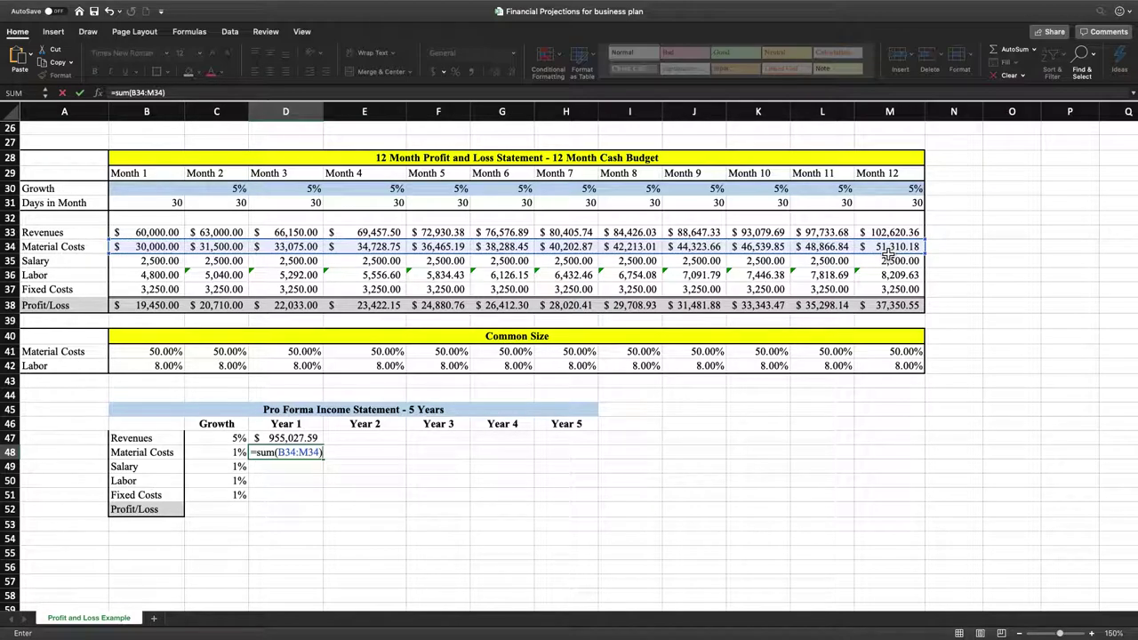
{"action": "key", "text": "Return"}
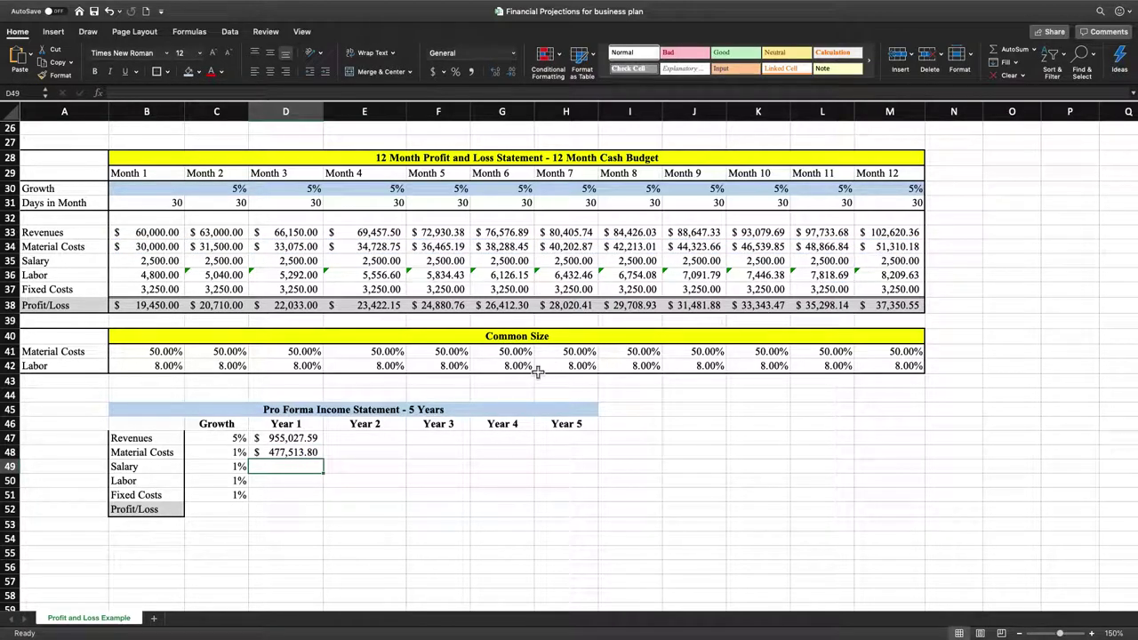
Fill the monthly-sum formula from D47:D48 down through D51 for Year 1 Salary, Labor and Fixed Costs, and check the filled formulas
{"action": "left_click_drag", "start_coordinate": [306, 438], "coordinate": [308, 453]}
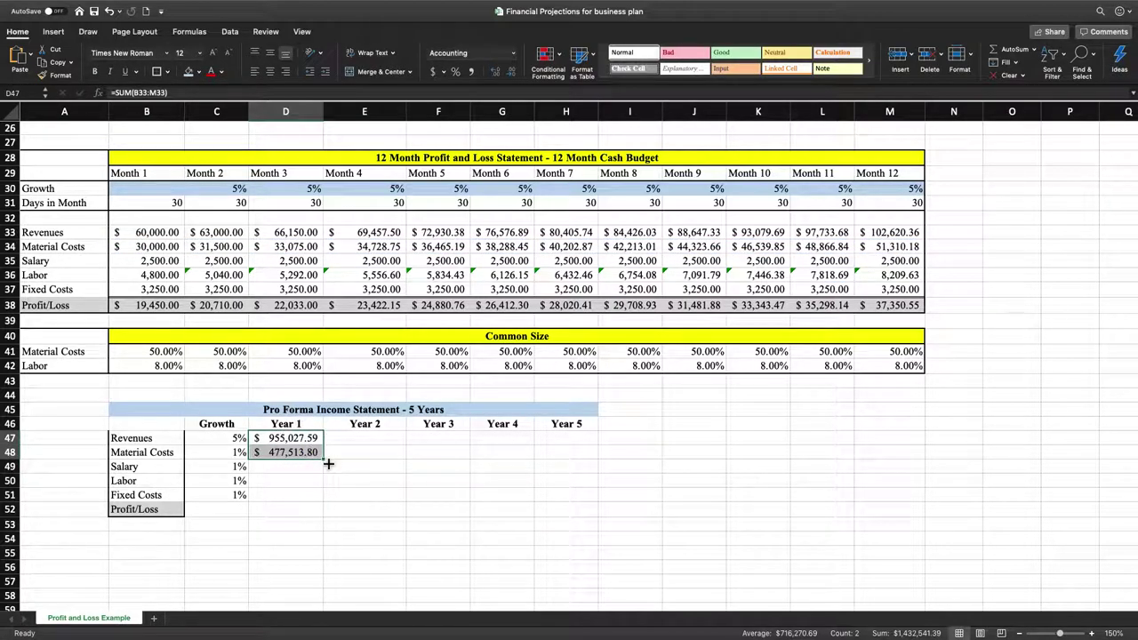
{"action": "left_click_drag", "start_coordinate": [329, 463], "coordinate": [325, 510]}
{"action": "left_click", "coordinate": [275, 487]}
{"action": "left_click", "coordinate": [293, 502]}
{"action": "left_click", "coordinate": [190, 93]}
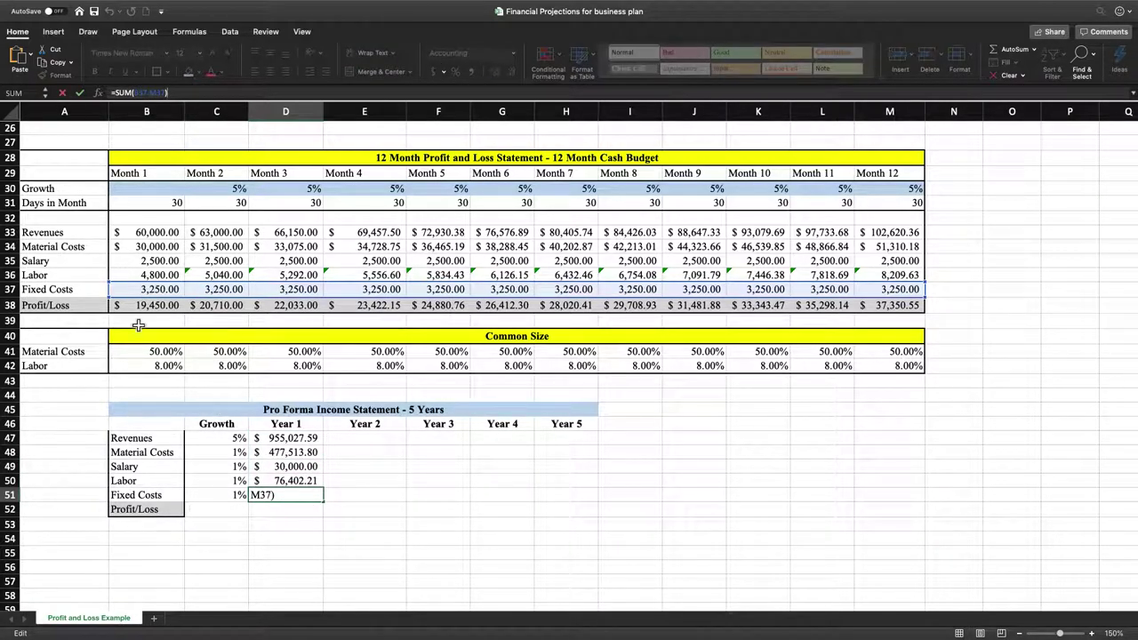
{"action": "left_click", "coordinate": [350, 504]}
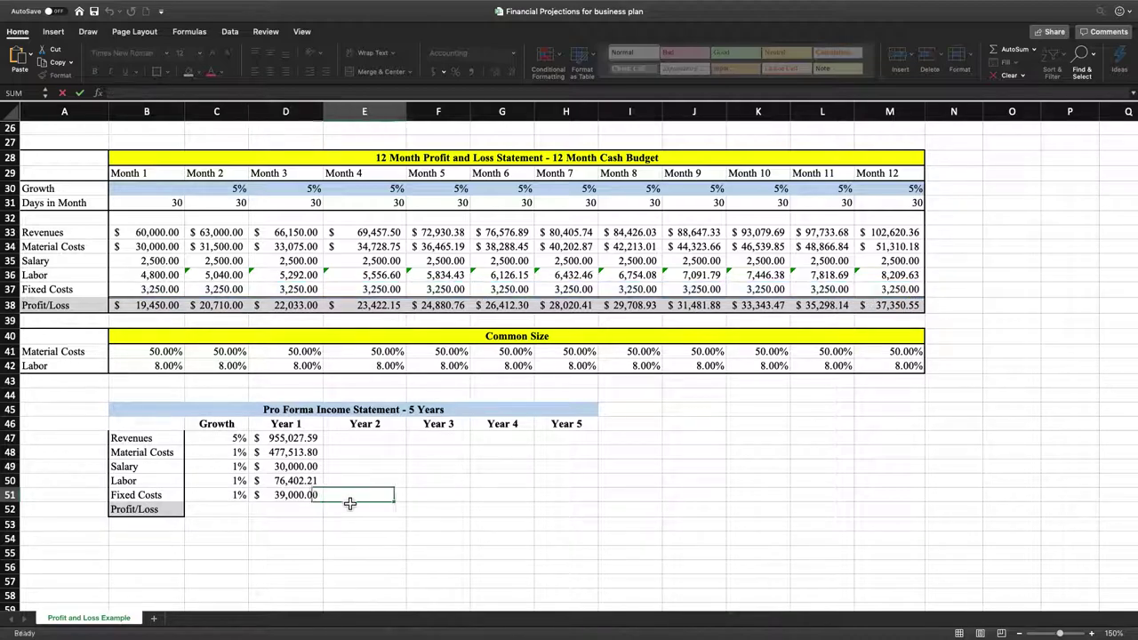
Calculate Year 1 Profit/Loss in D52 by subtracting all costs from revenues with =D47-D48-D49-D50-D51
{"action": "left_click", "coordinate": [302, 513]}
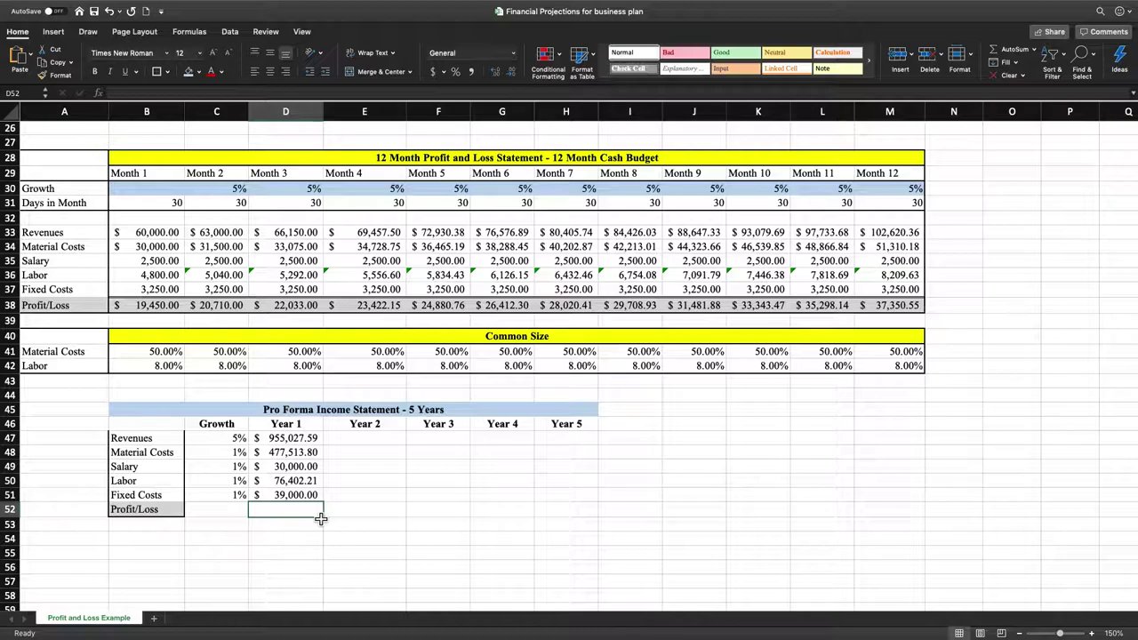
{"action": "type", "text": "="}
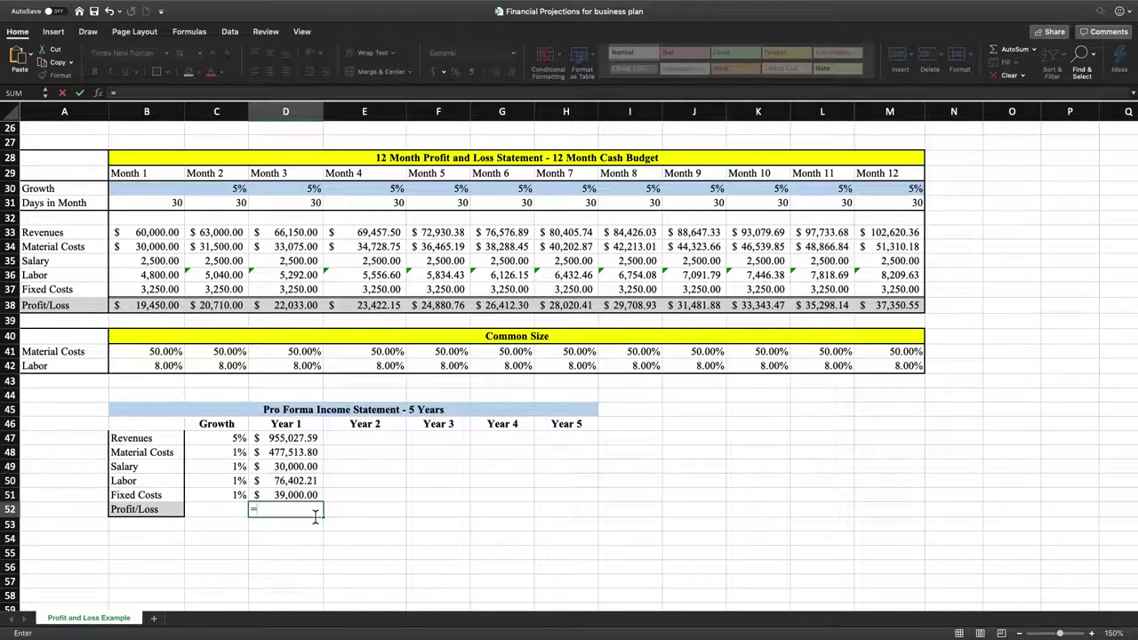
{"action": "left_click", "coordinate": [302, 439]}
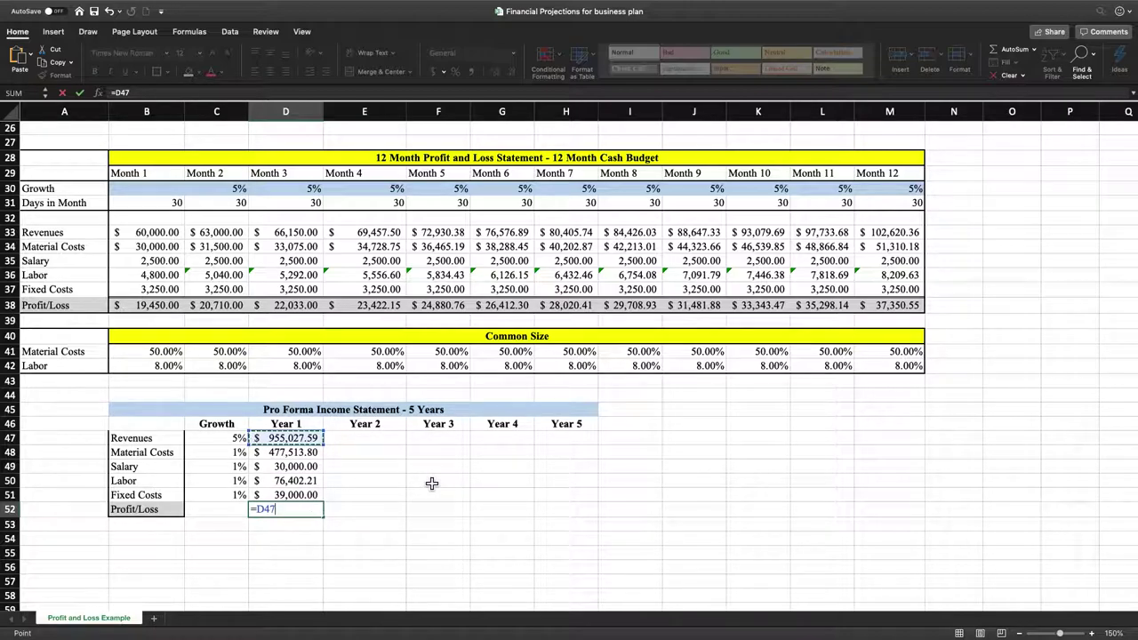
{"action": "type", "text": "-"}
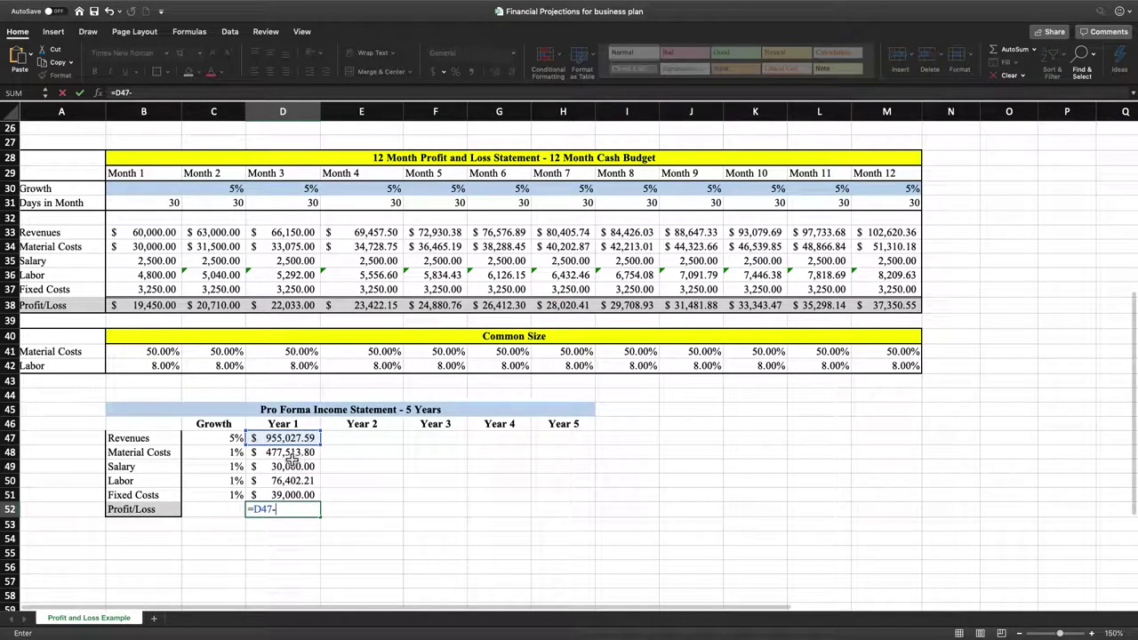
{"action": "key", "text": "Up"}
{"action": "key", "text": "Up"}
{"action": "key", "text": "Up"}
{"action": "key", "text": "Up"}
{"action": "type", "text": "-"}
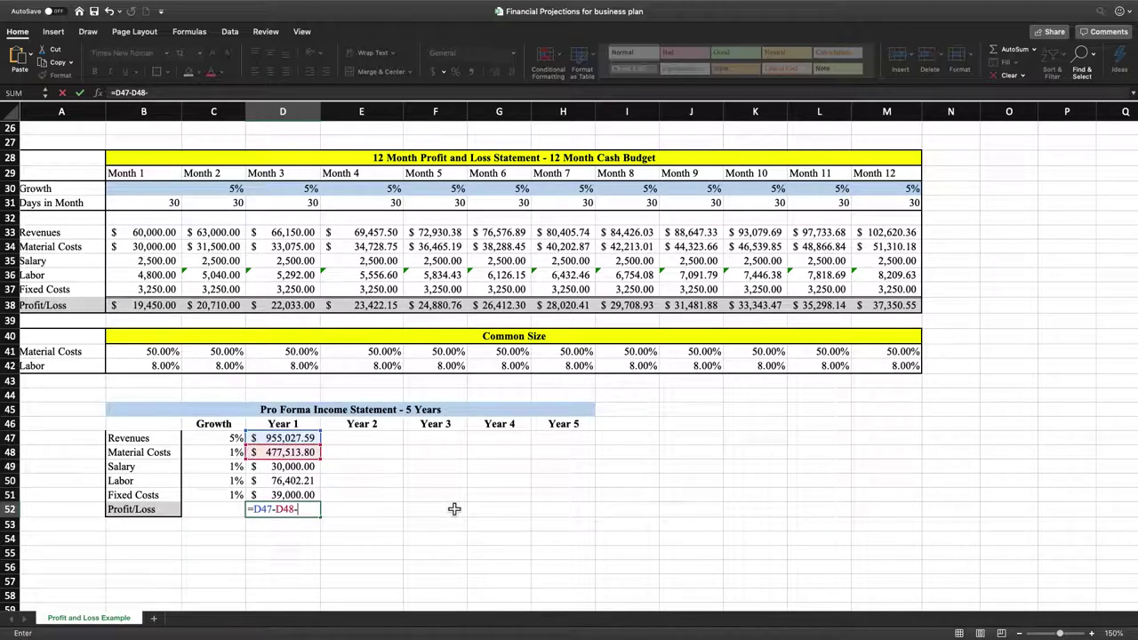
{"action": "left_click", "coordinate": [295, 468]}
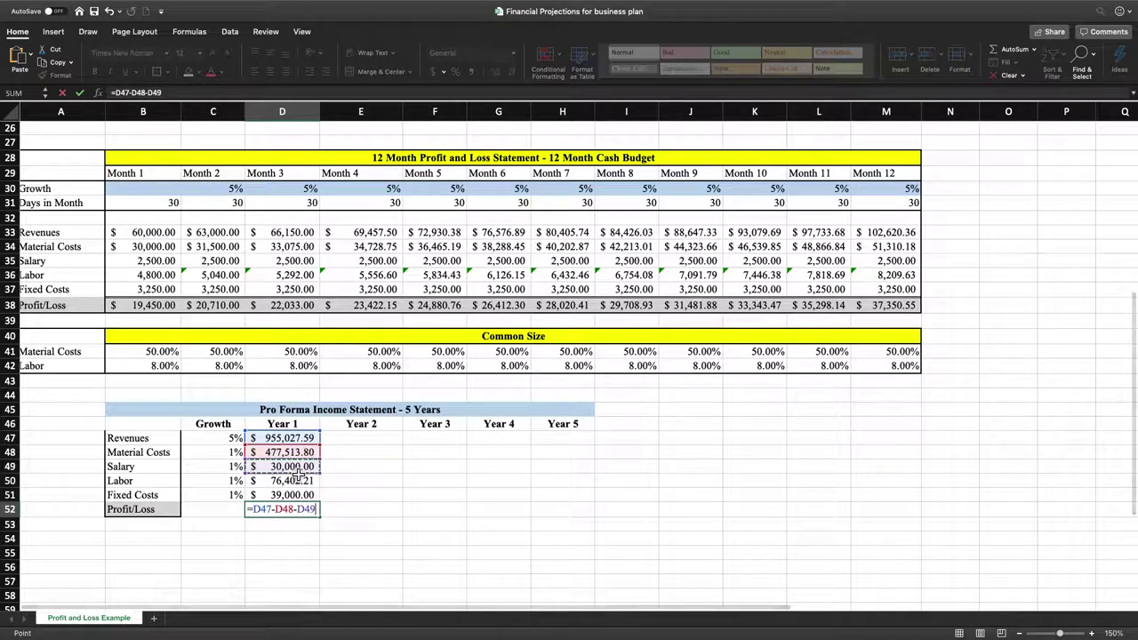
{"action": "type", "text": "-"}
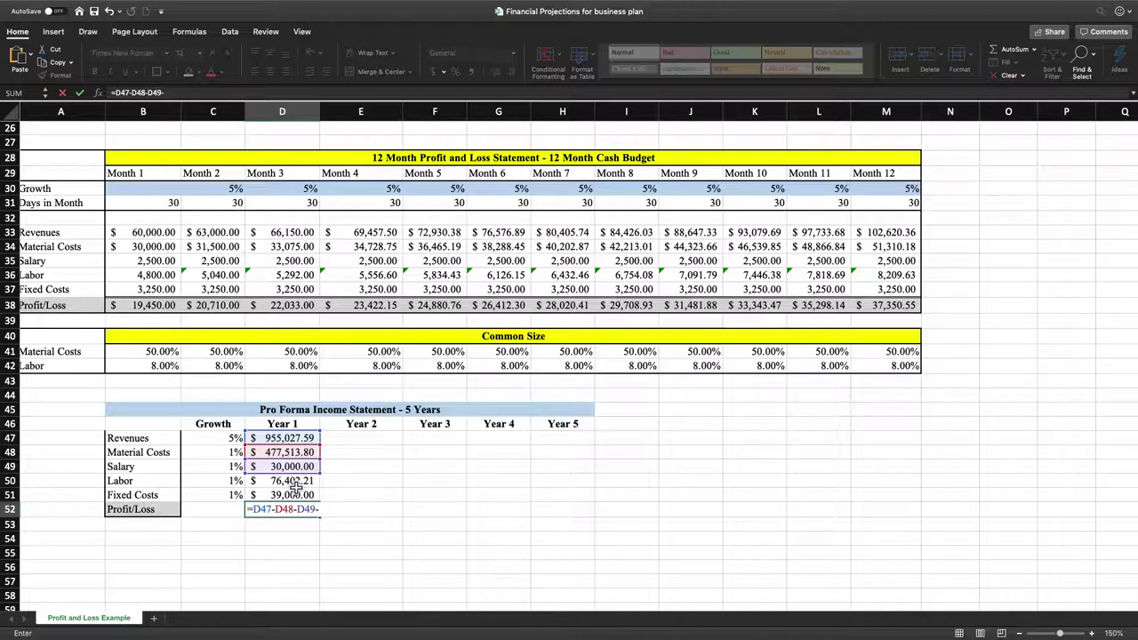
{"action": "left_click", "coordinate": [296, 482]}
{"action": "type", "text": "-"}
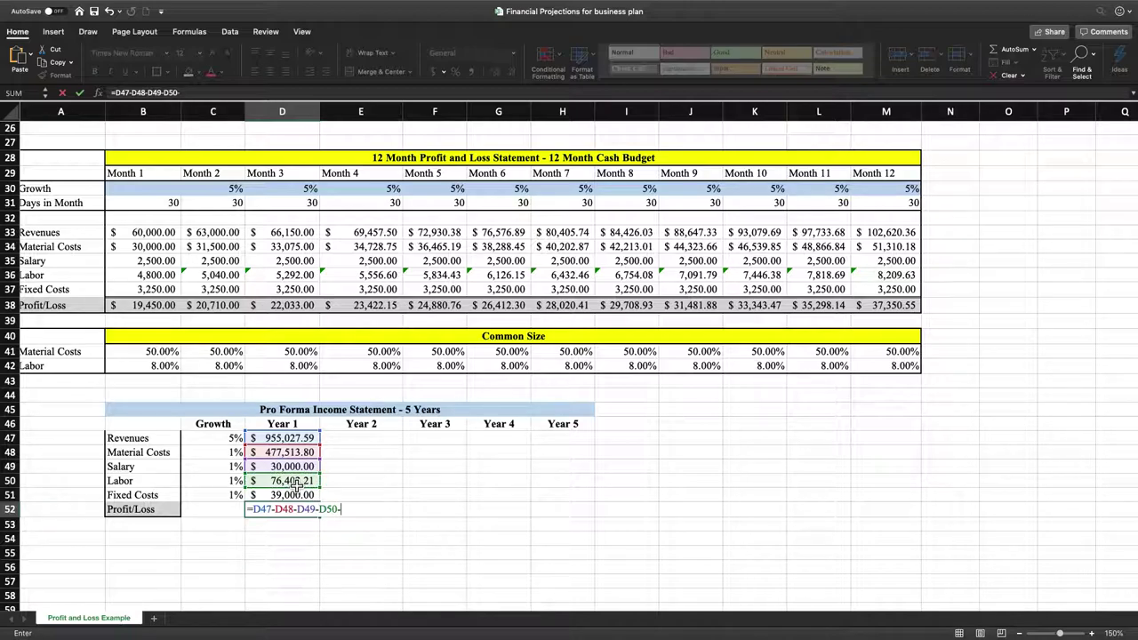
{"action": "left_click", "coordinate": [294, 495]}
{"action": "key", "text": "Return"}
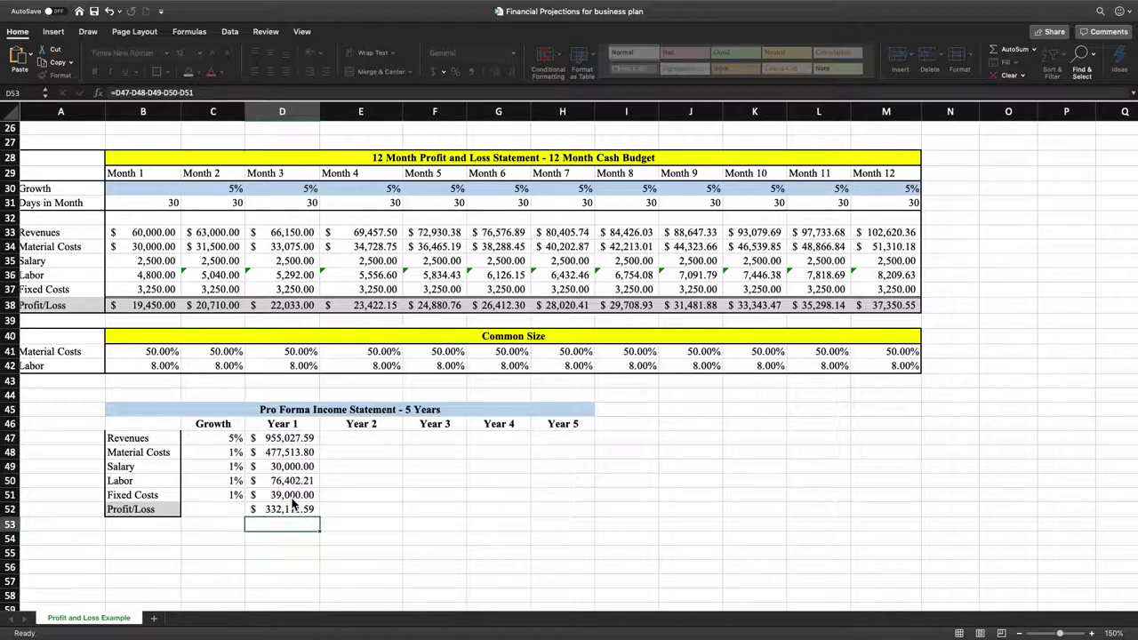
{"action": "left_click", "coordinate": [249, 533]}
{"action": "left_click", "coordinate": [281, 512]}
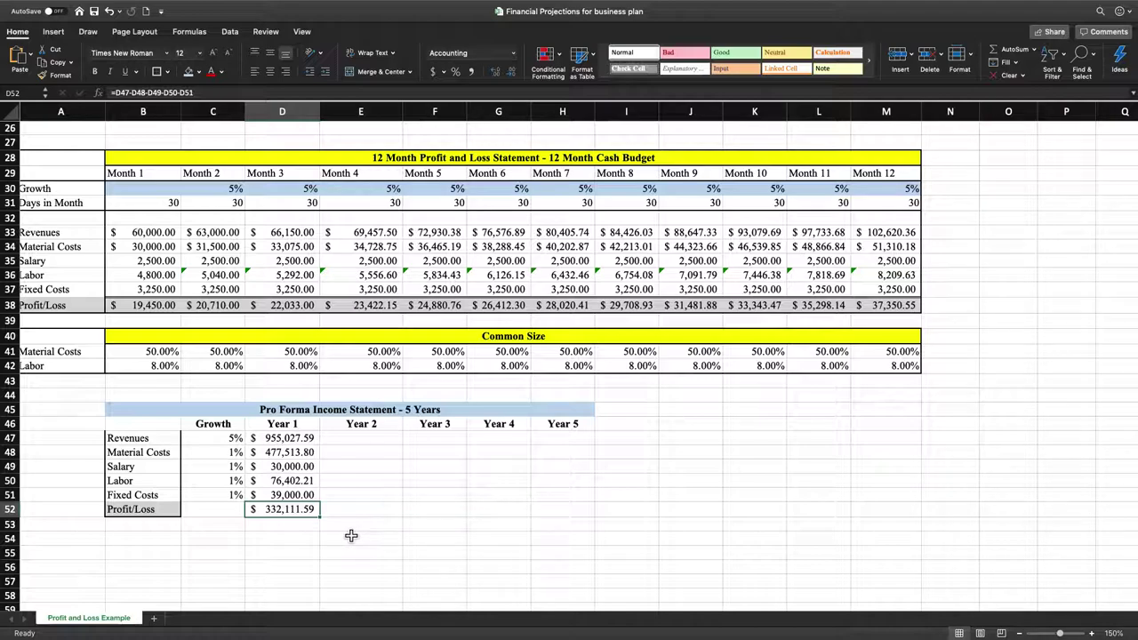
{"action": "left_click", "coordinate": [298, 536]}
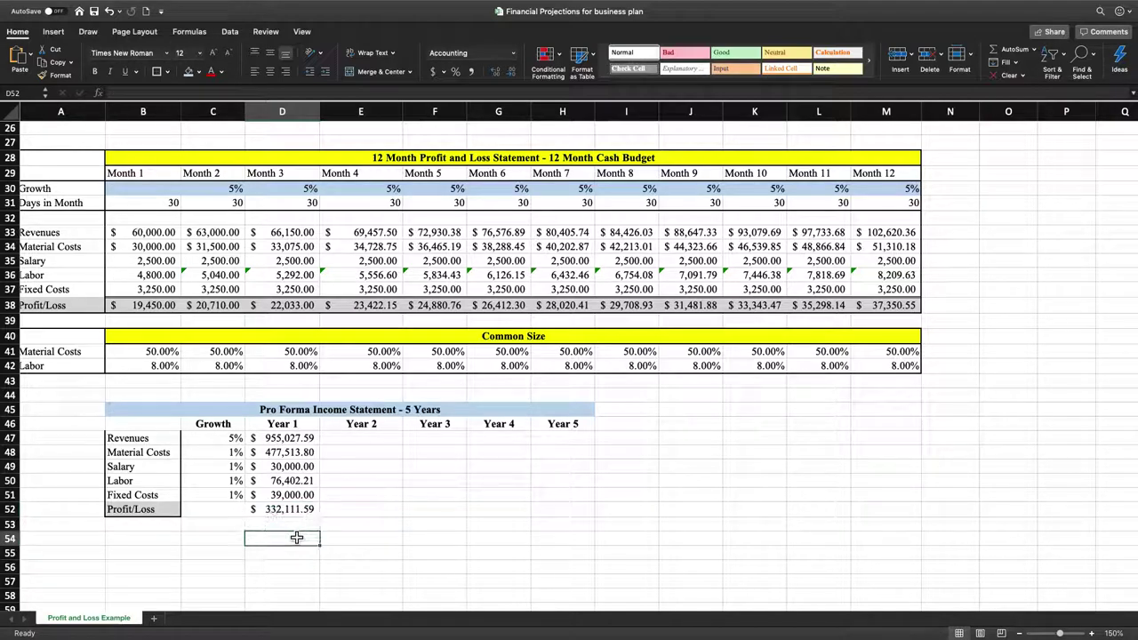
Calculate Year 2 Revenues in E47 by growing Year 1 by the revenue growth rate with =D47*(1+C47)
{"action": "left_click", "coordinate": [362, 454]}
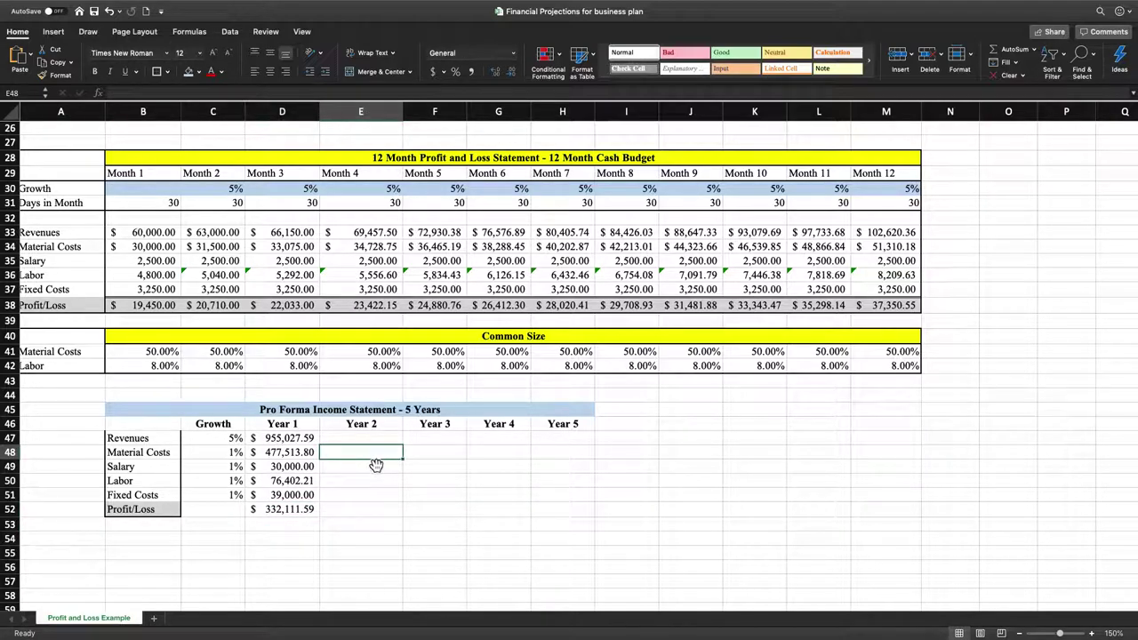
{"action": "left_click", "coordinate": [365, 439]}
{"action": "type", "text": "="}
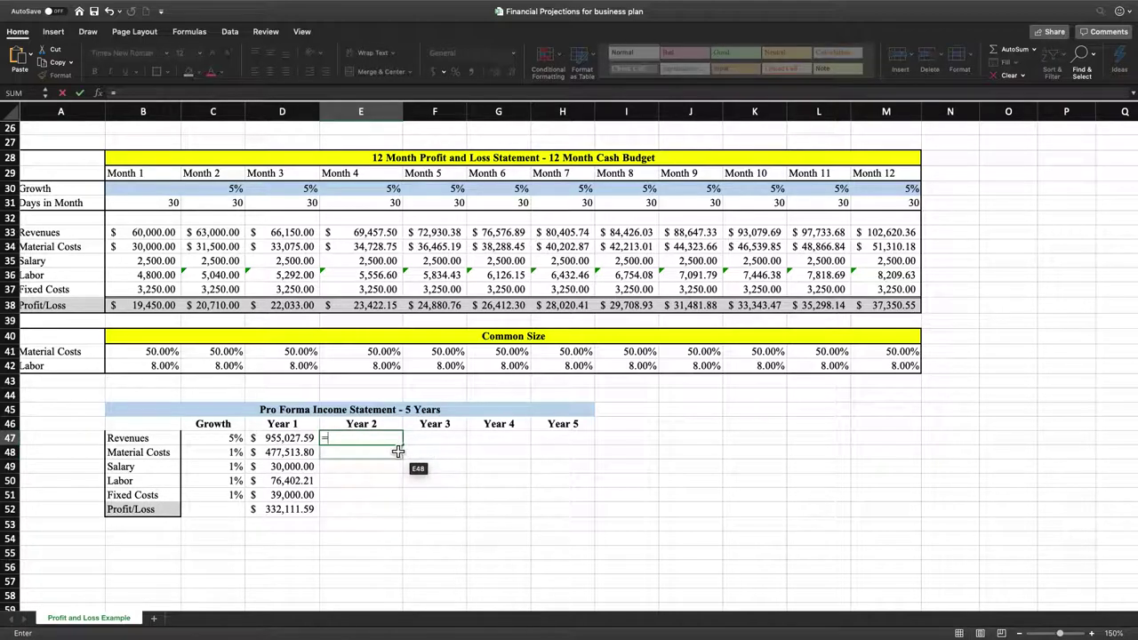
{"action": "left_click", "coordinate": [284, 442]}
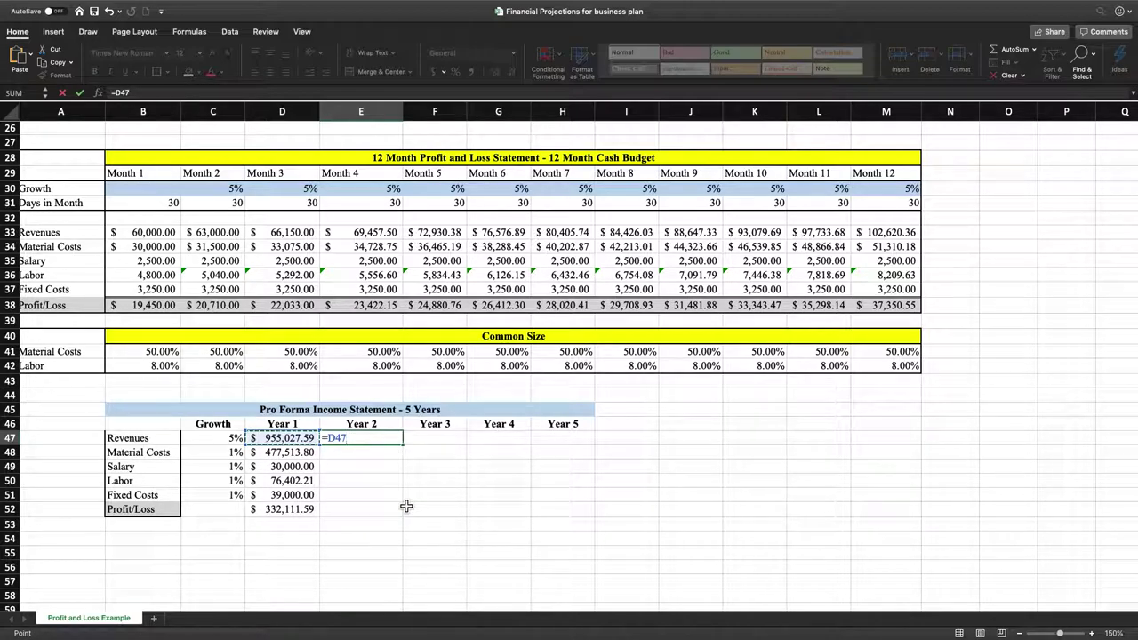
{"action": "type", "text": "*(1+"}
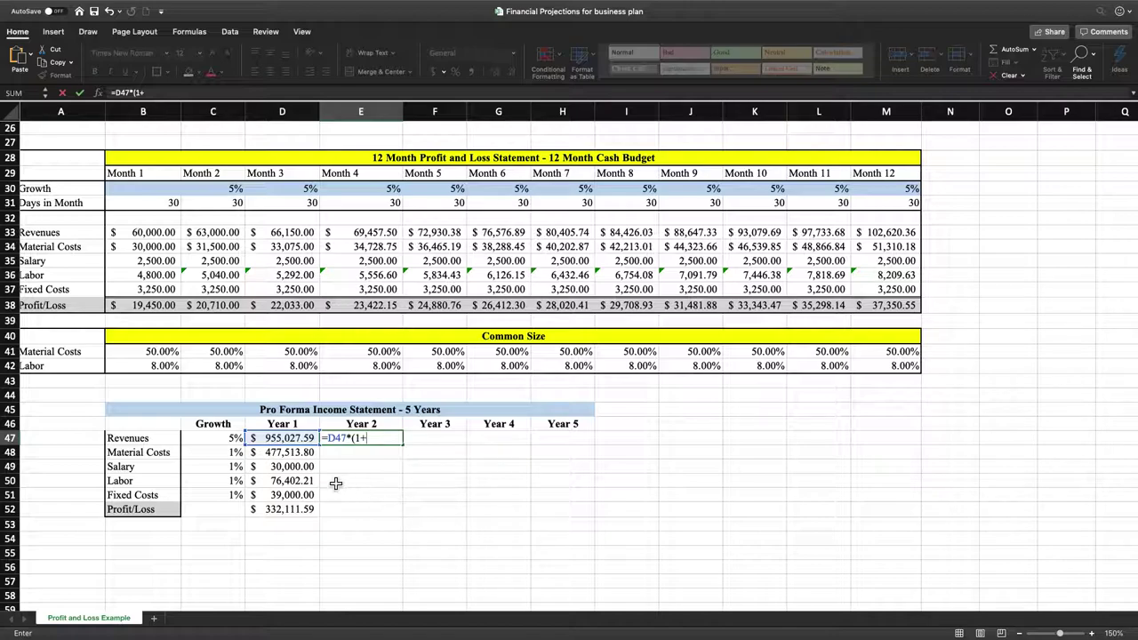
{"action": "left_click", "coordinate": [239, 441]}
{"action": "type", "text": ")"}
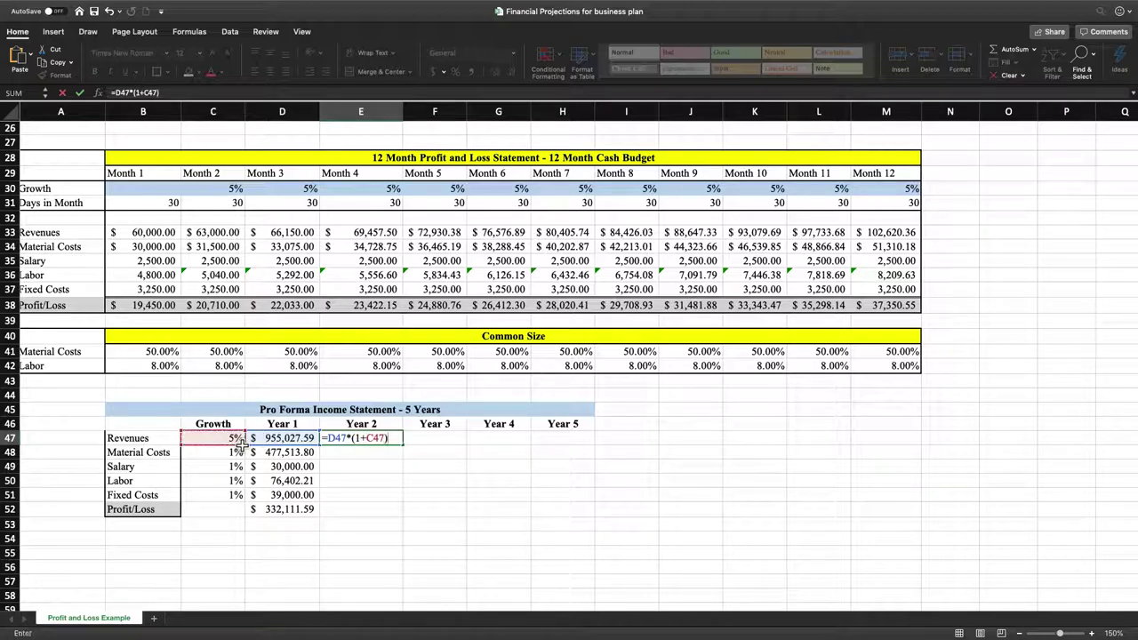
{"action": "key", "text": "Return"}
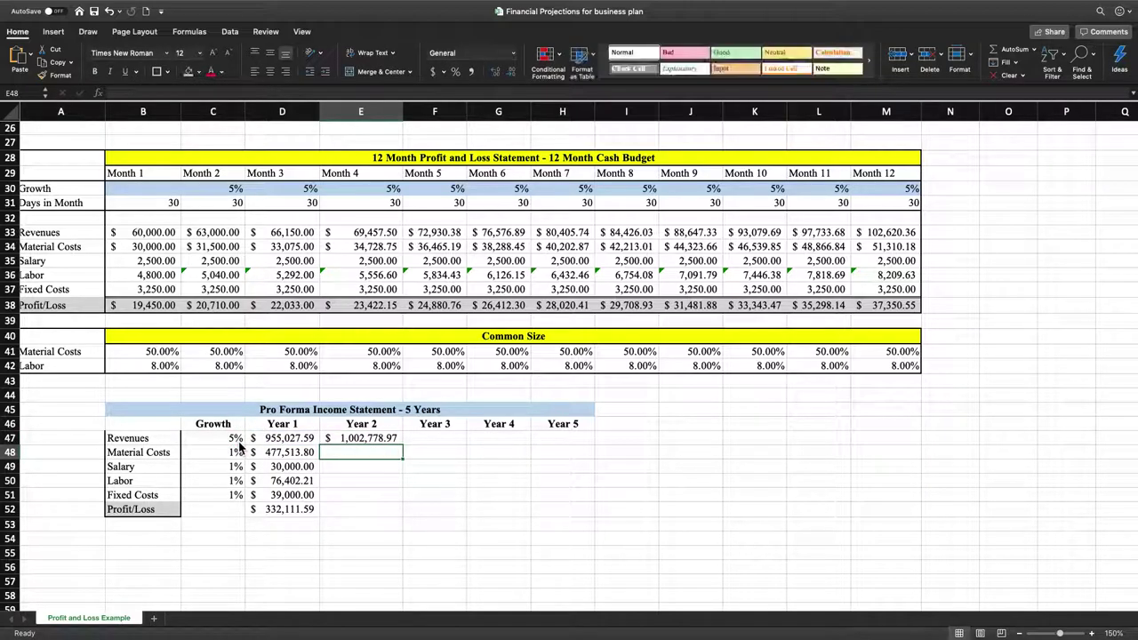
Calculate Year 3 Revenues in F47 from Year 2 and the revenue growth rate with =E47*(1+C47)
{"action": "left_click", "coordinate": [440, 443]}
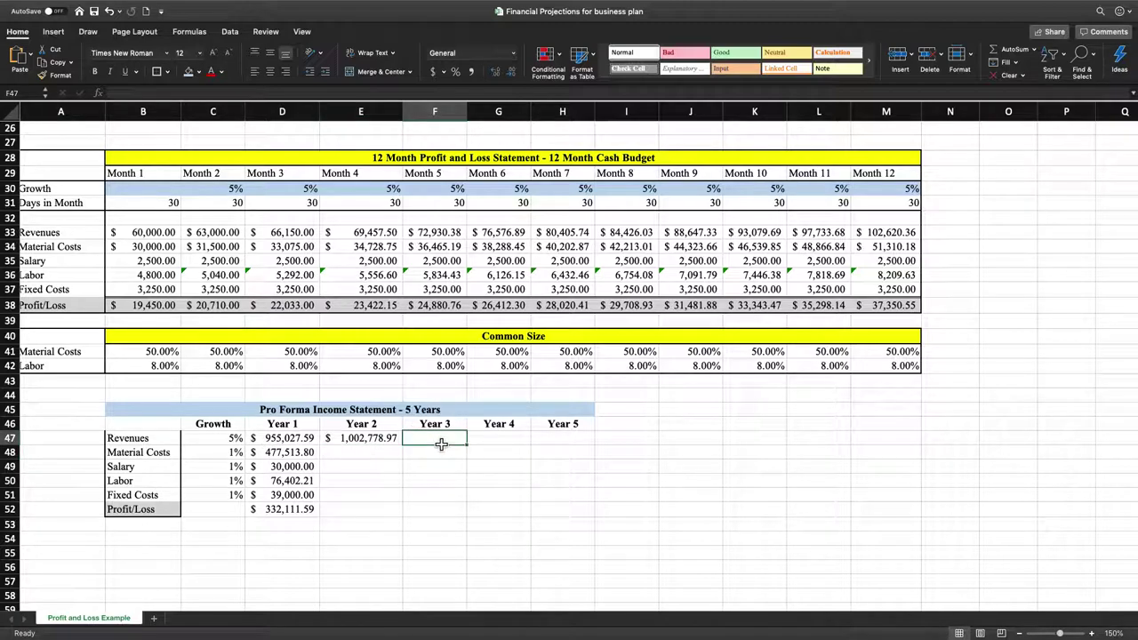
{"action": "type", "text": "="}
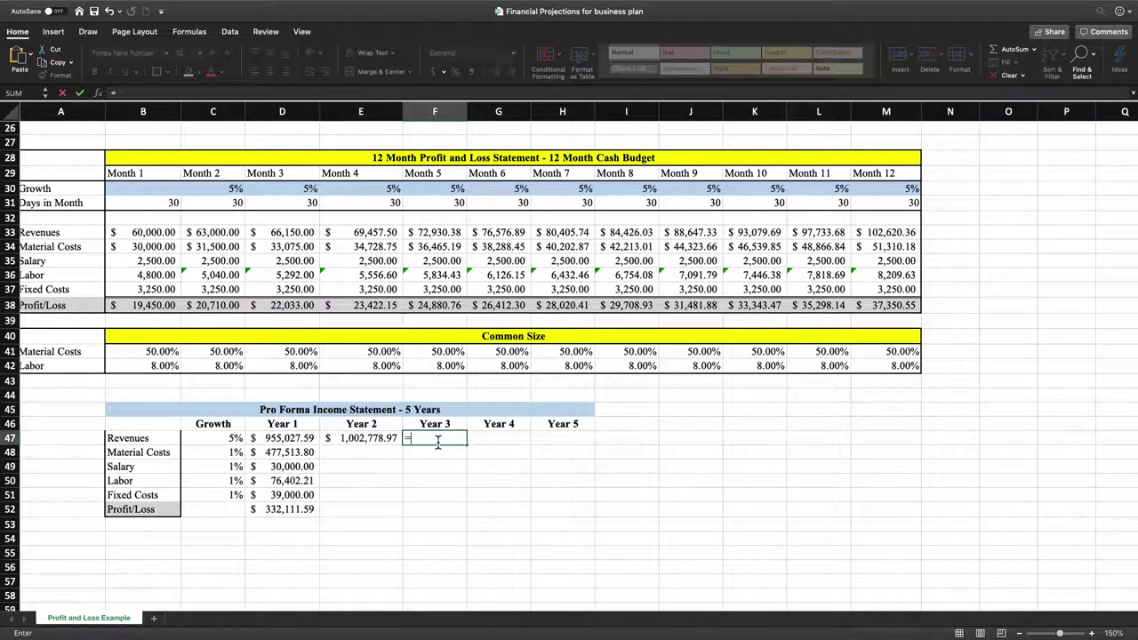
{"action": "left_click", "coordinate": [383, 444]}
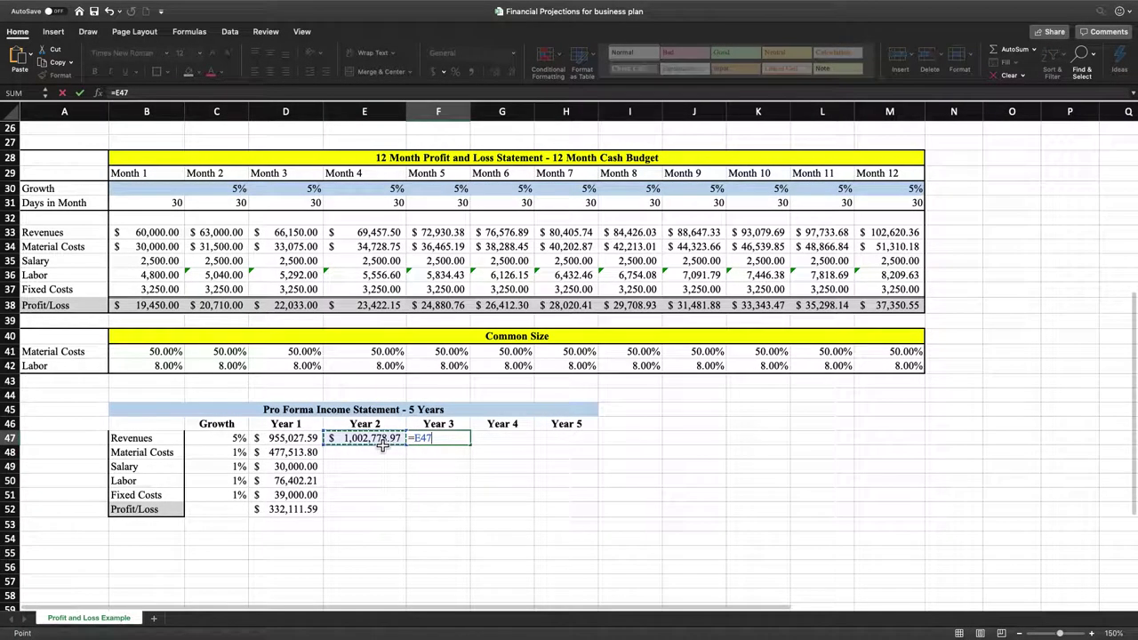
{"action": "type", "text": "*"}
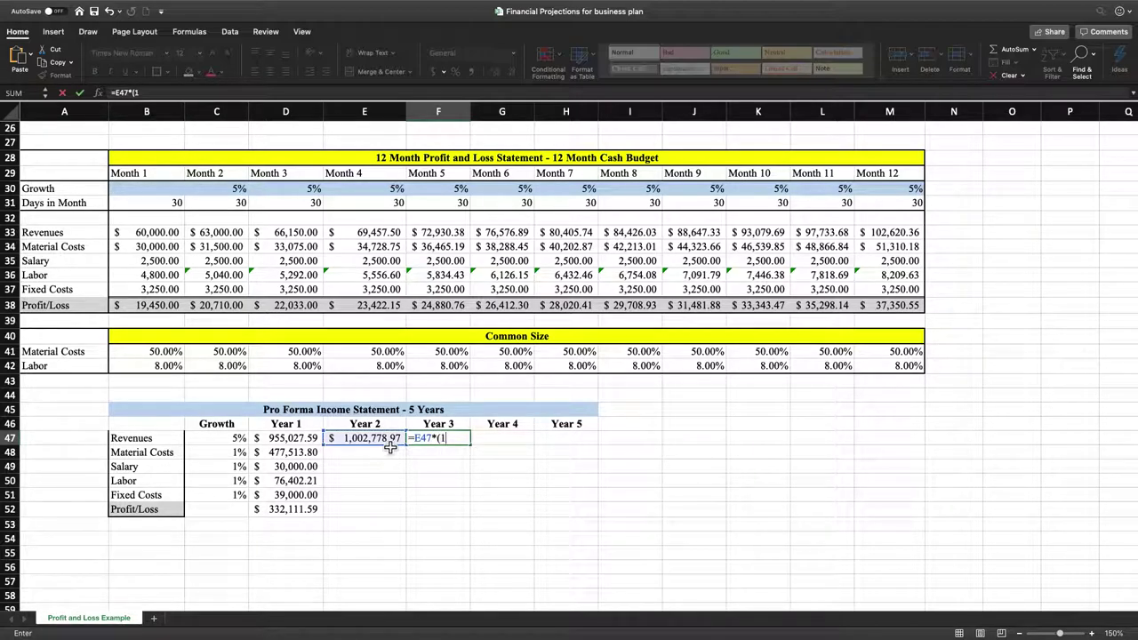
{"action": "left_click", "coordinate": [242, 439]}
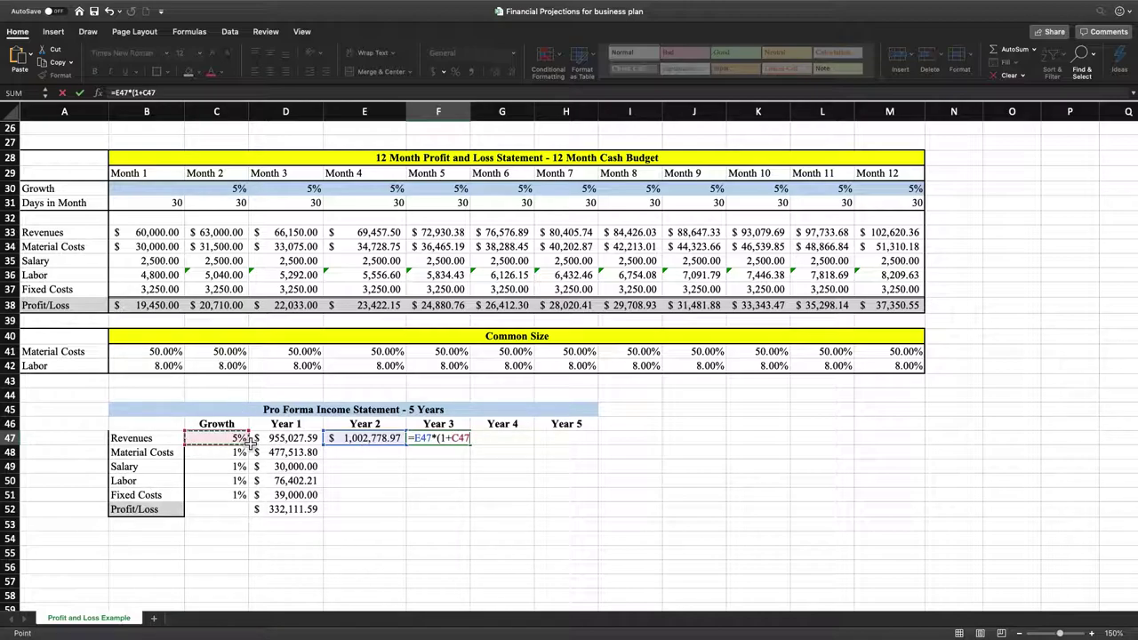
{"action": "type", "text": ")"}
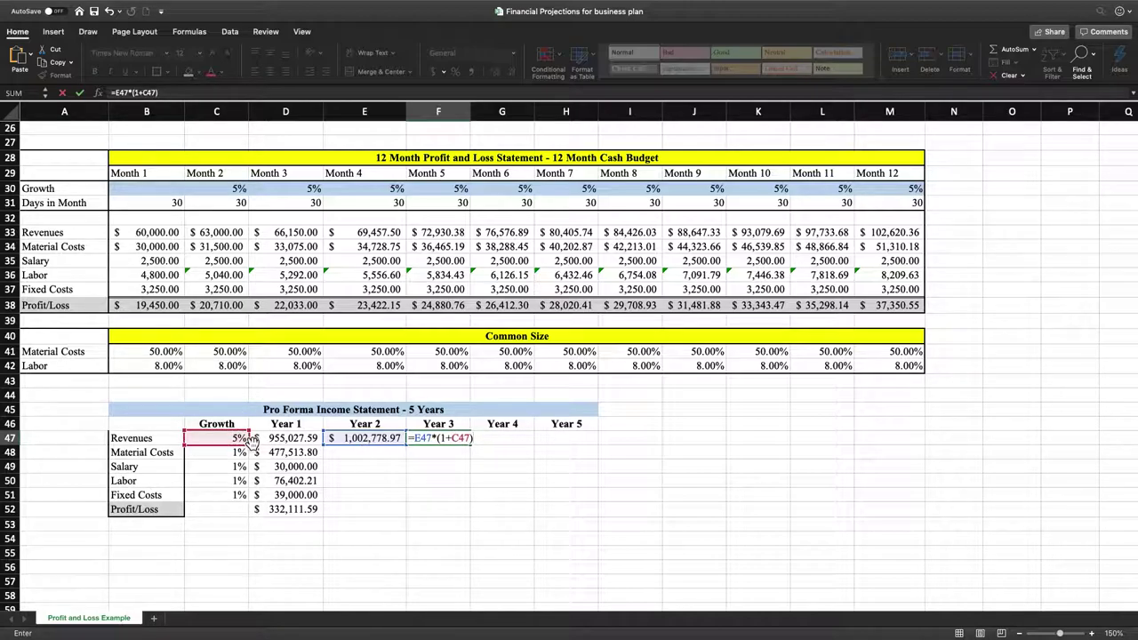
{"action": "key", "text": "Return"}
Calculate Year 4 Revenues in G47 from Year 3 and the revenue growth rate with =F47*(1+C47)
{"action": "left_click", "coordinate": [509, 438]}
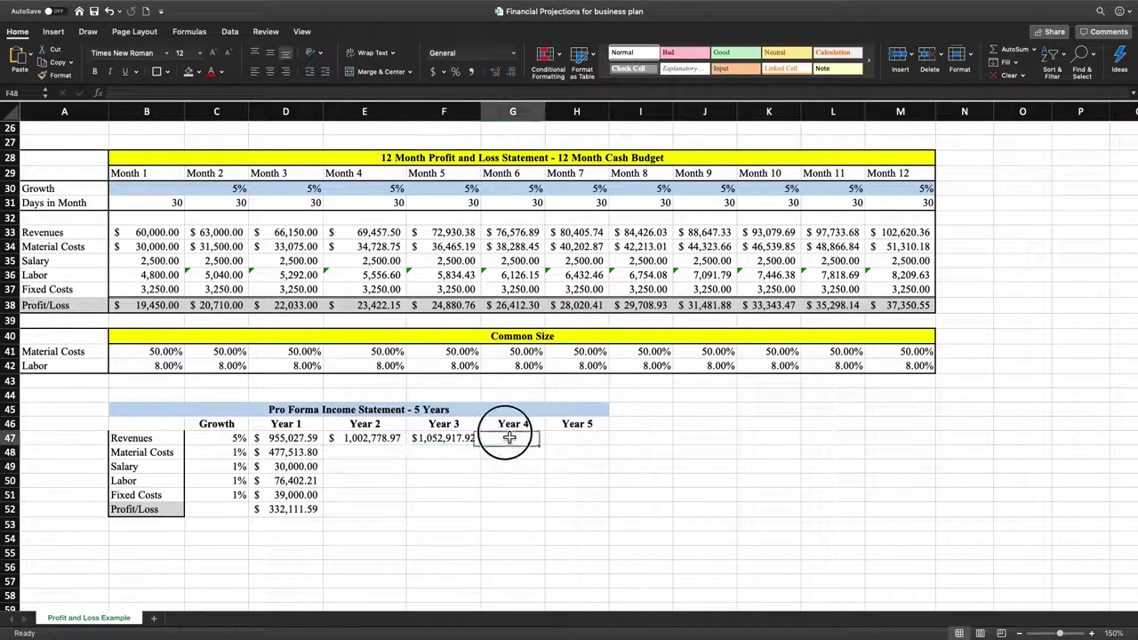
{"action": "type", "text": "="}
{"action": "left_click", "coordinate": [442, 438]}
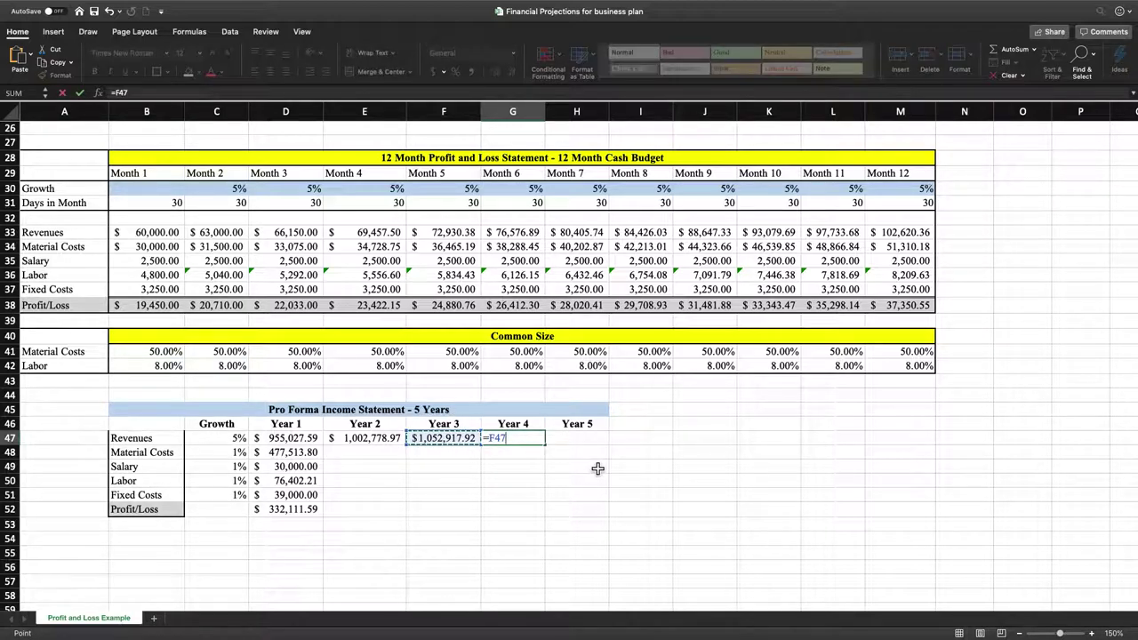
{"action": "type", "text": "*"}
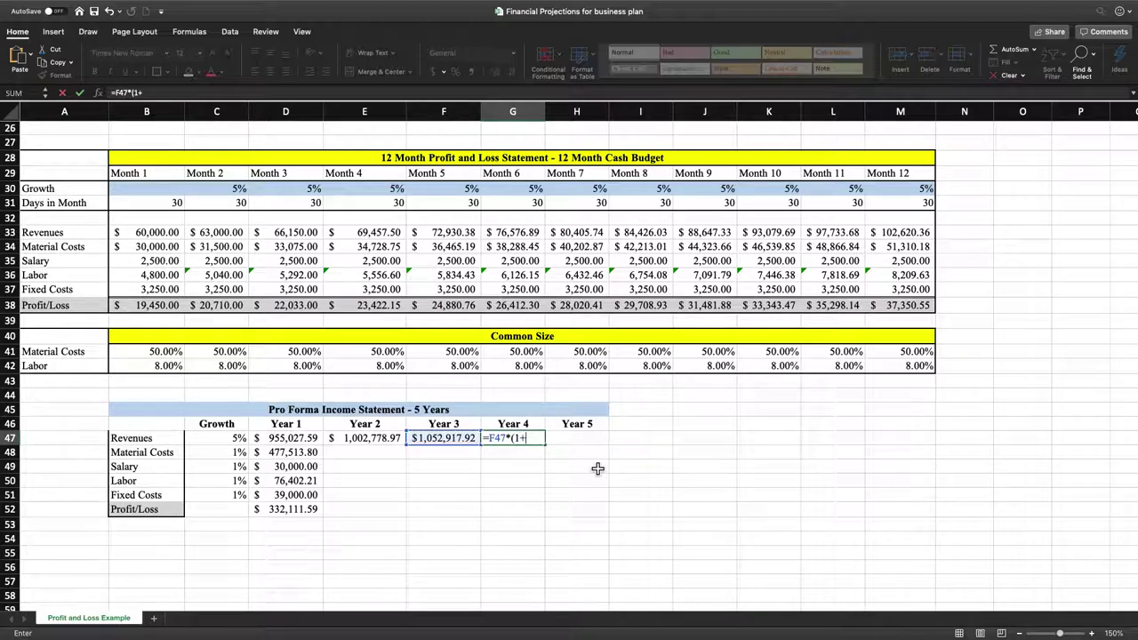
{"action": "left_click", "coordinate": [229, 443]}
{"action": "type", "text": ")"}
{"action": "key", "text": "Return"}
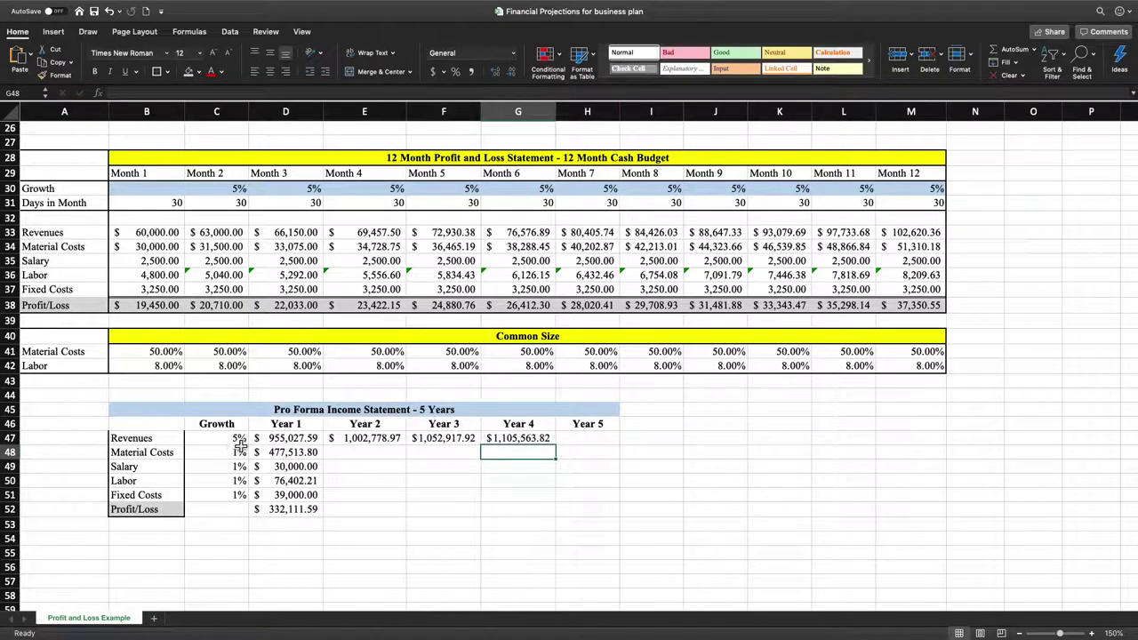
Calculate Year 5 Revenues in H47 from Year 4 and the revenue growth rate with =G47*(1+C47)
{"action": "left_click", "coordinate": [611, 441]}
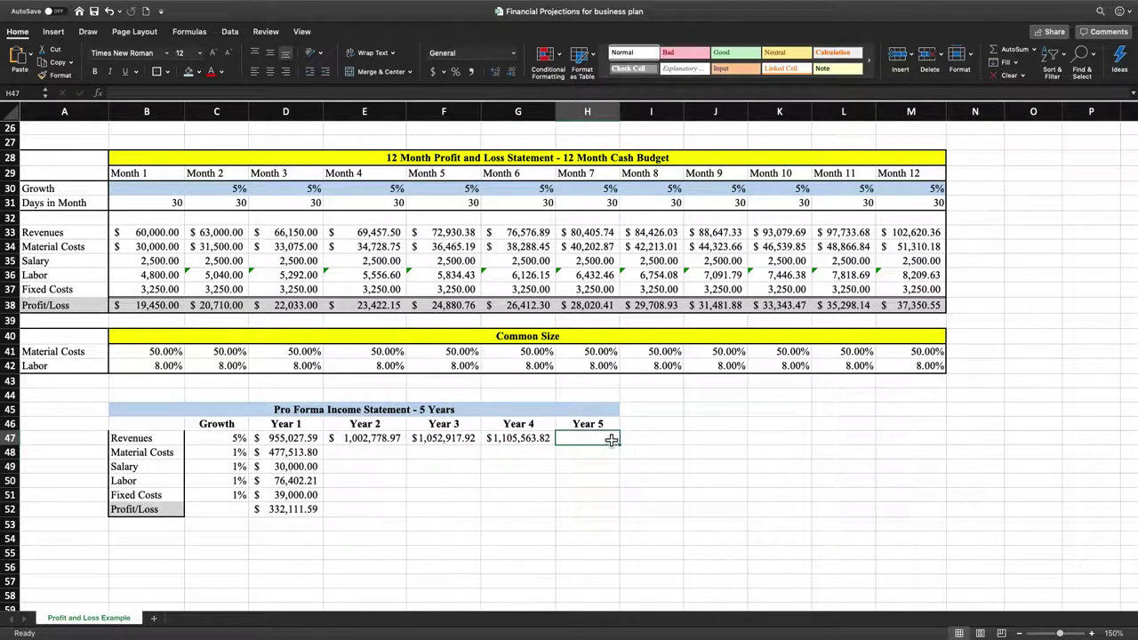
{"action": "type", "text": "="}
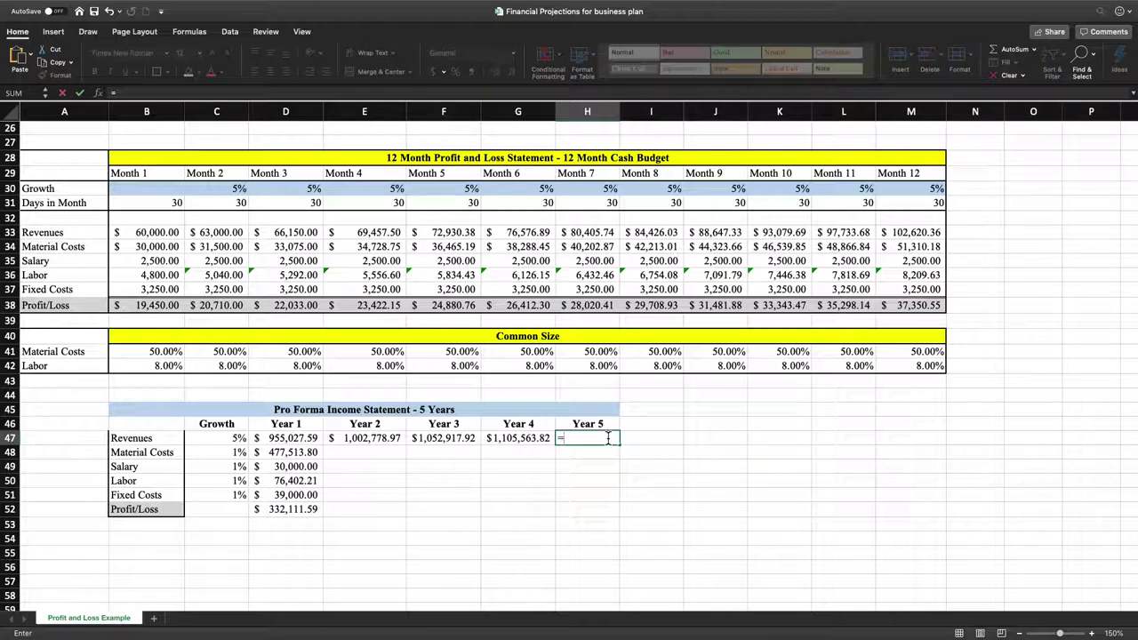
{"action": "left_click", "coordinate": [538, 439]}
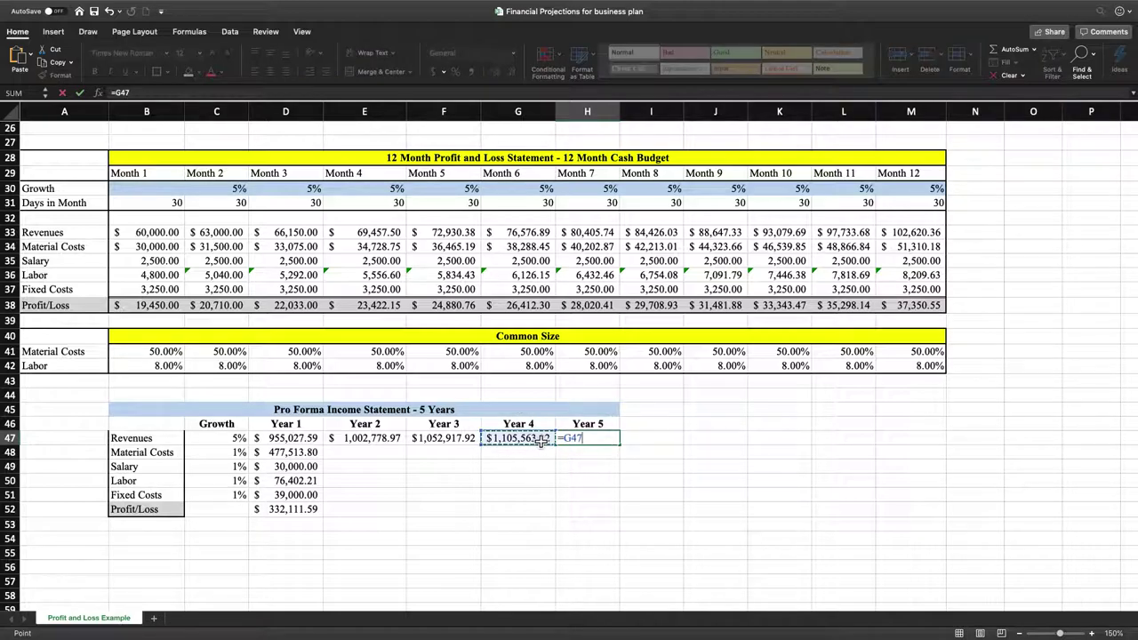
{"action": "type", "text": "*(1+"}
{"action": "left_click", "coordinate": [240, 439]}
{"action": "type", "text": ")"}
{"action": "key", "text": "Return"}
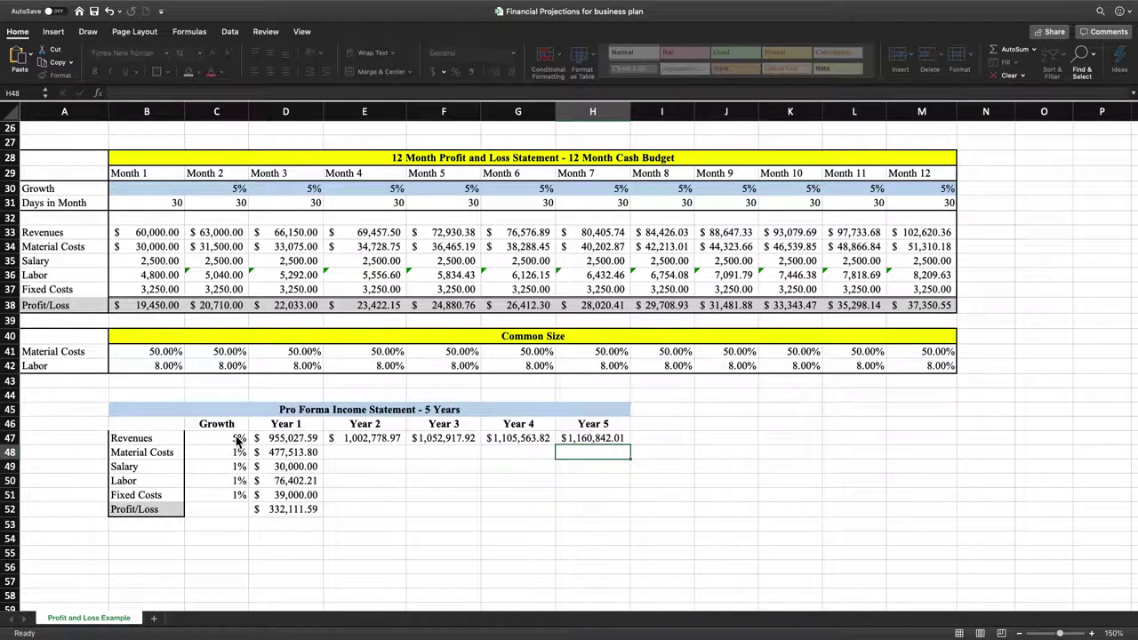
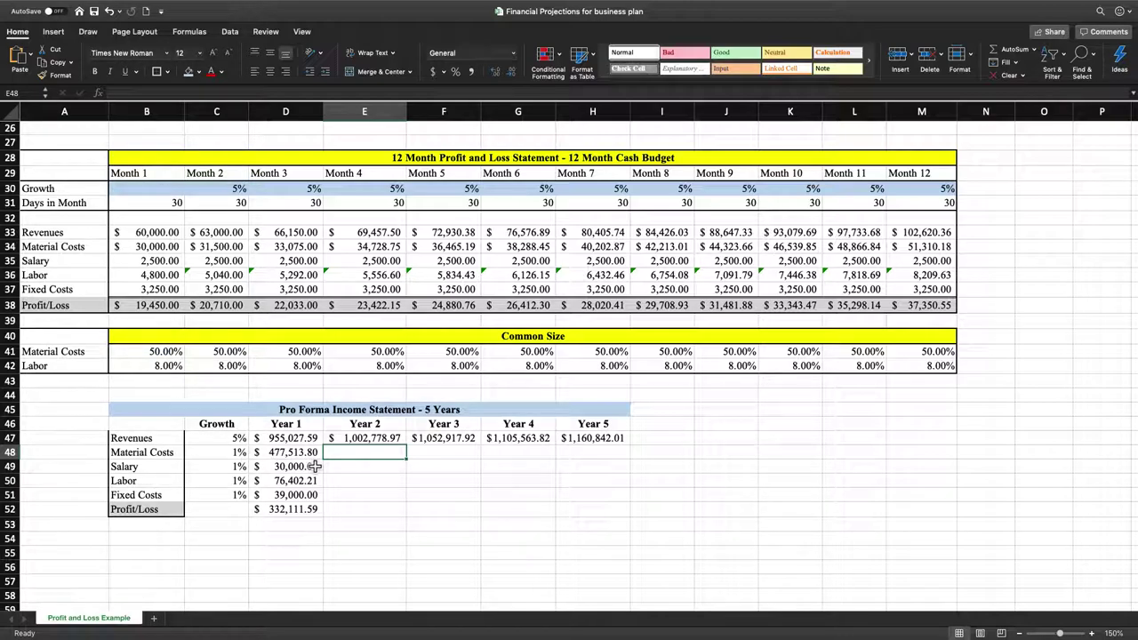
Try calculating Year 2 Material Costs in E48 from Year 2 Revenues and the common-size percentage with =E47*E41
{"action": "type", "text": "="}
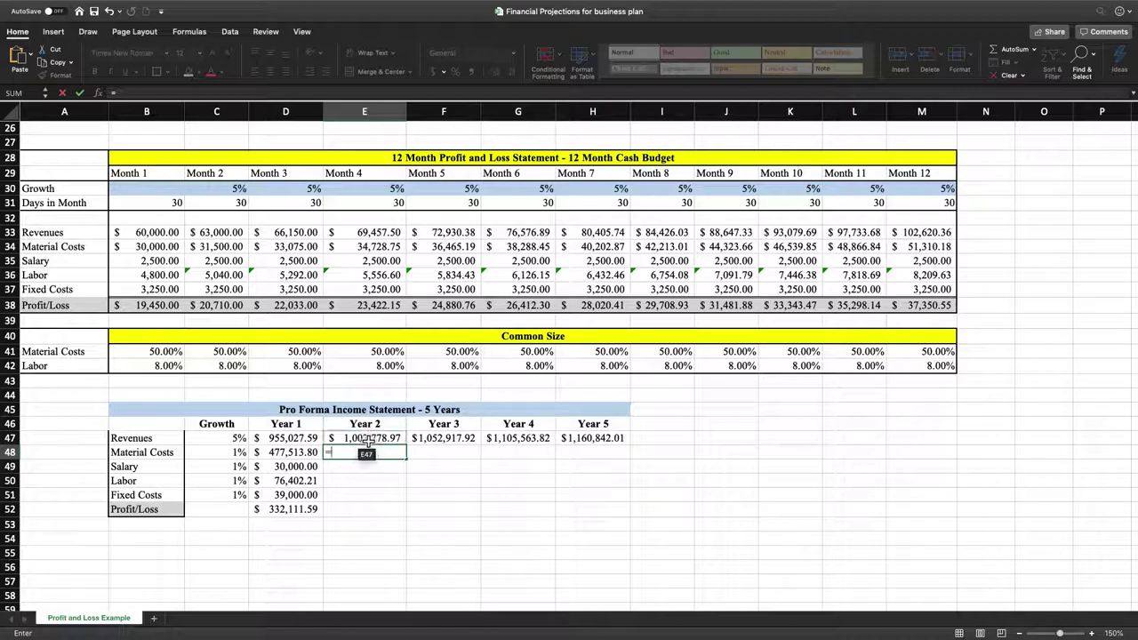
{"action": "left_click", "coordinate": [367, 439]}
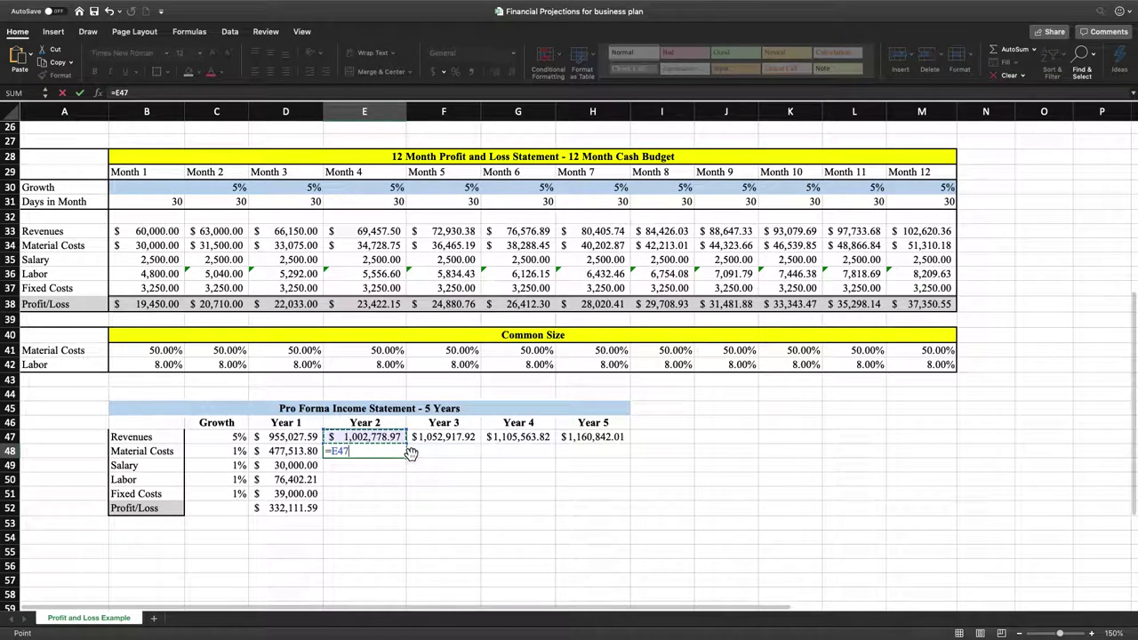
{"action": "type", "text": "*"}
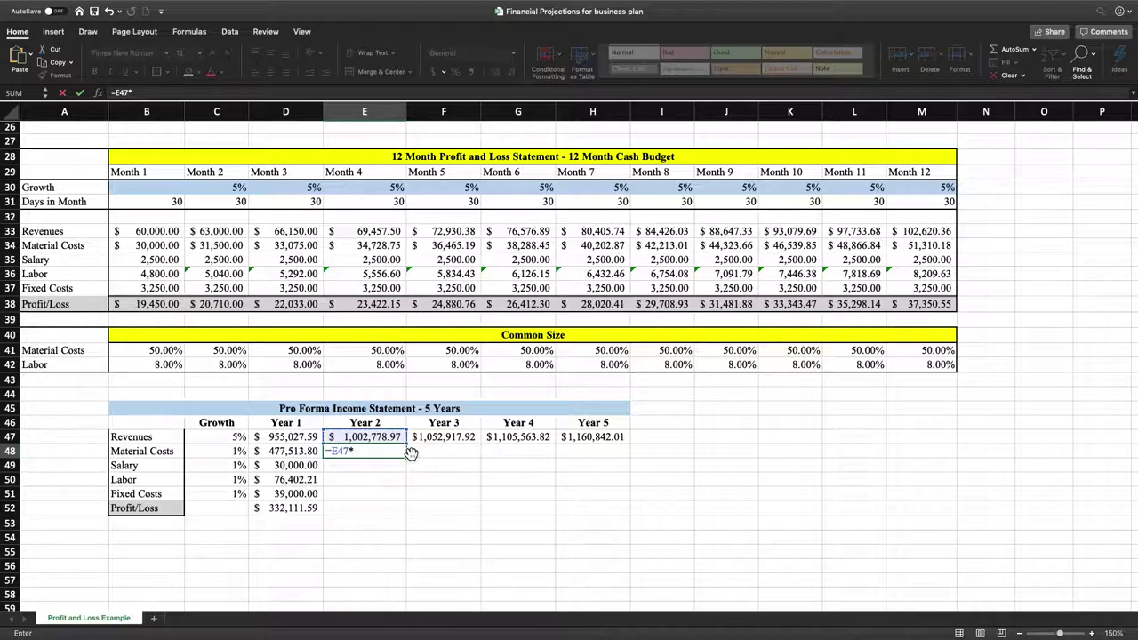
{"action": "left_click", "coordinate": [366, 355]}
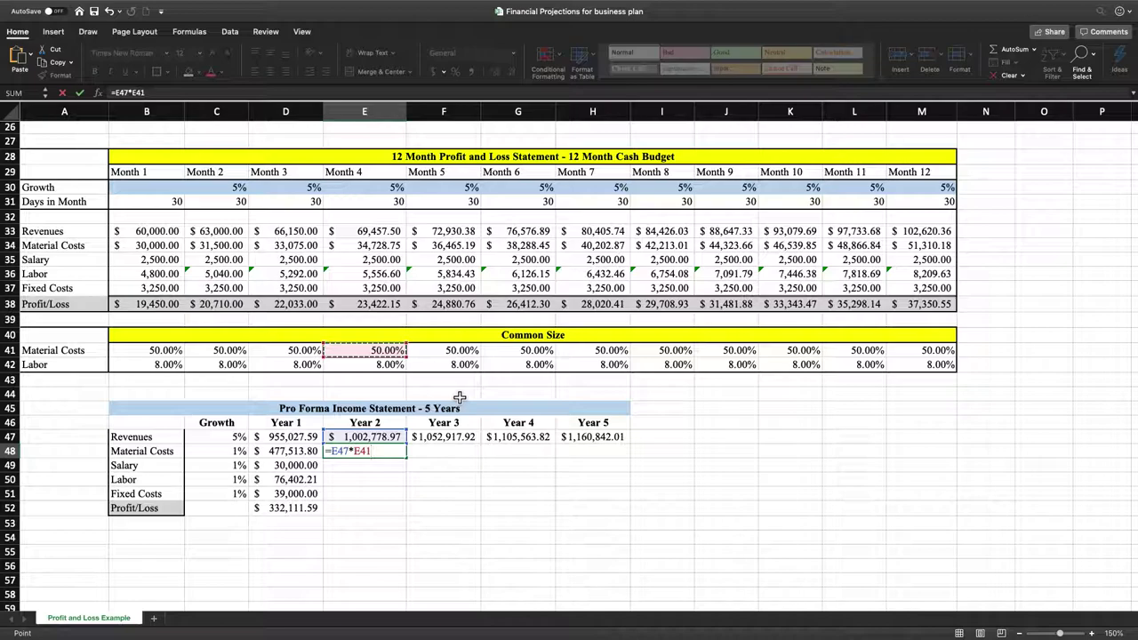
{"action": "key", "text": "Return"}
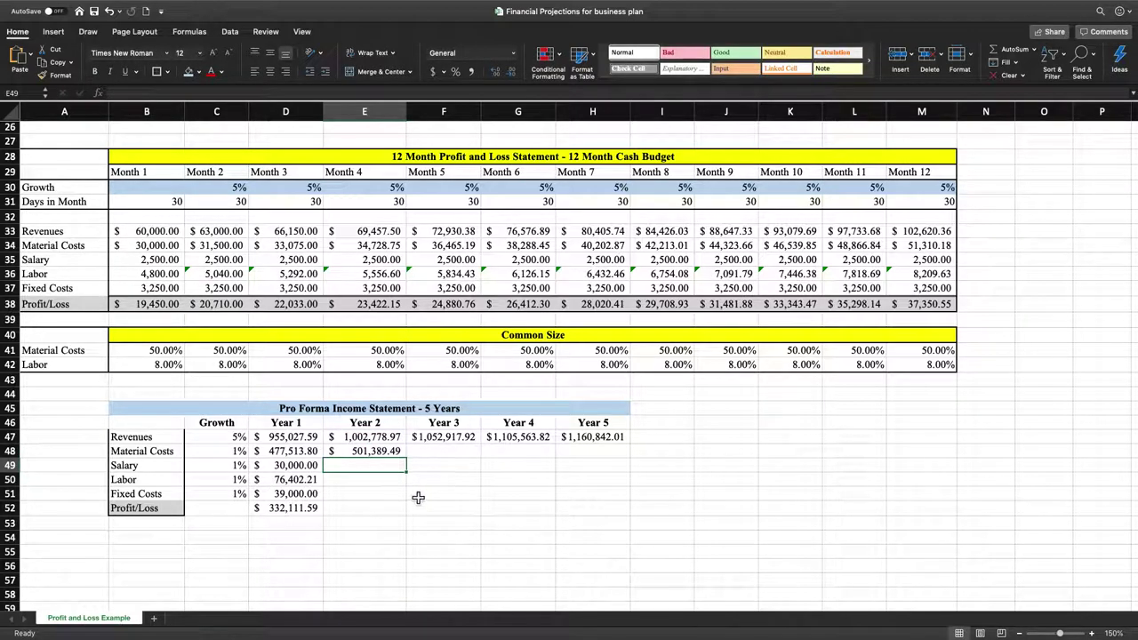
Replace the Year 2 Material Costs formula in E48 with growth from Year 1, using =D48*(1+C48)
{"action": "left_click", "coordinate": [372, 454]}
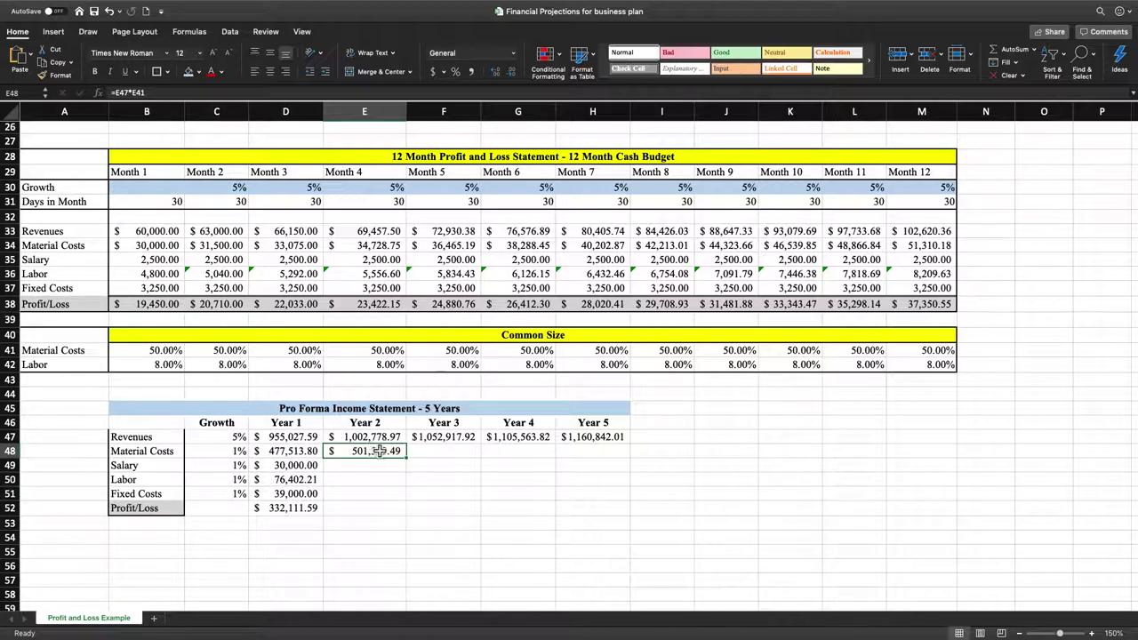
{"action": "type", "text": "="}
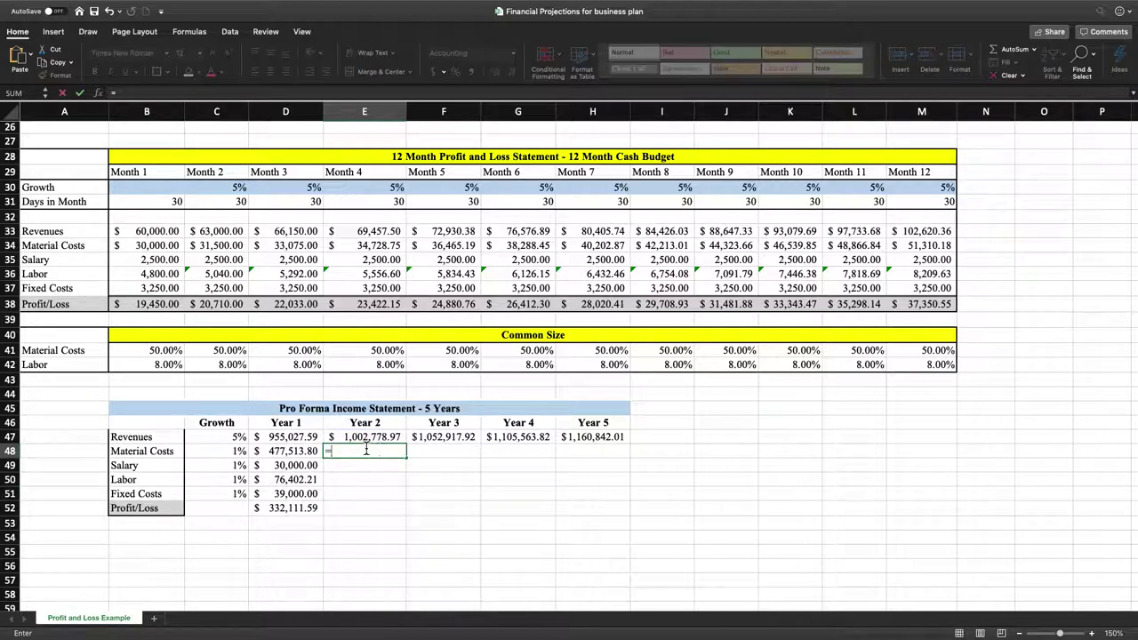
{"action": "left_click", "coordinate": [309, 454]}
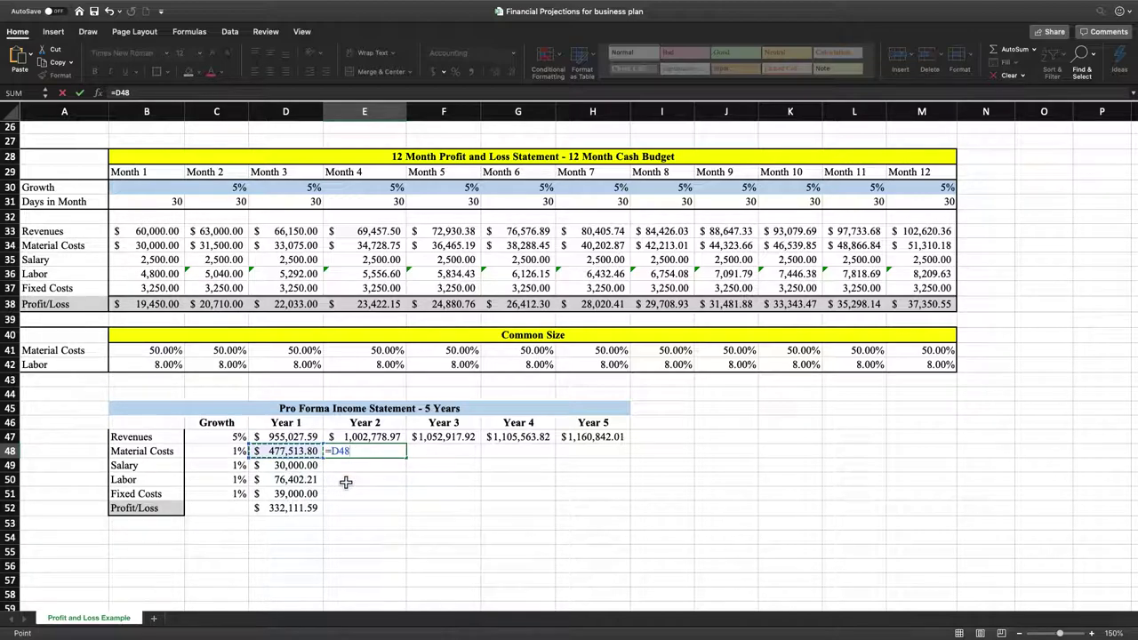
{"action": "type", "text": "*"}
{"action": "left_click", "coordinate": [240, 457]}
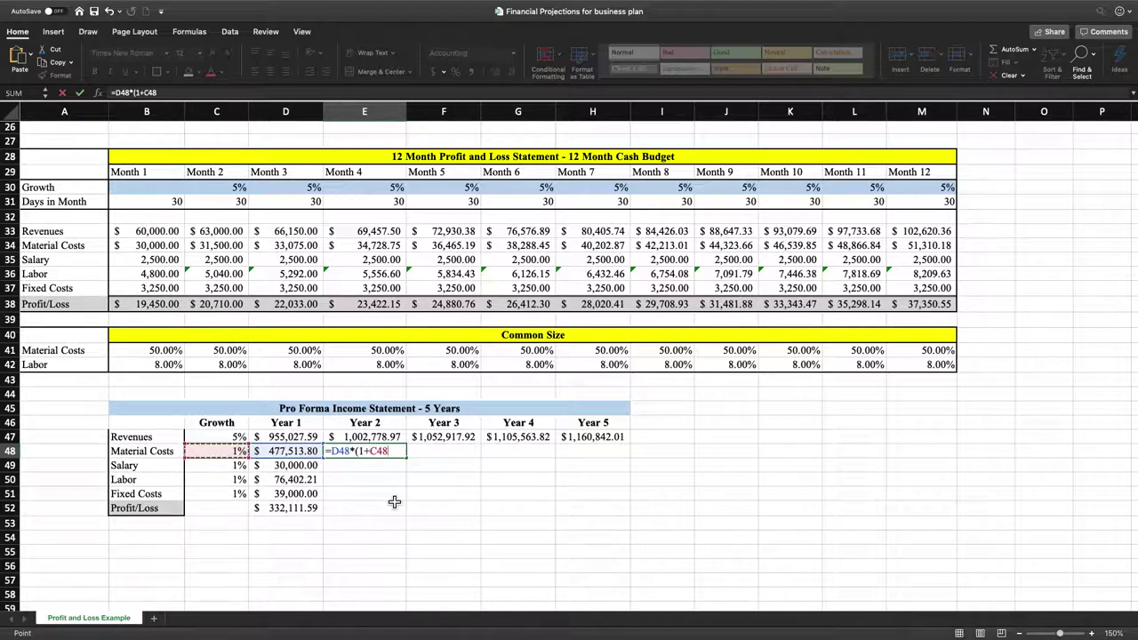
{"action": "type", "text": ")"}
{"action": "key", "text": "Return"}
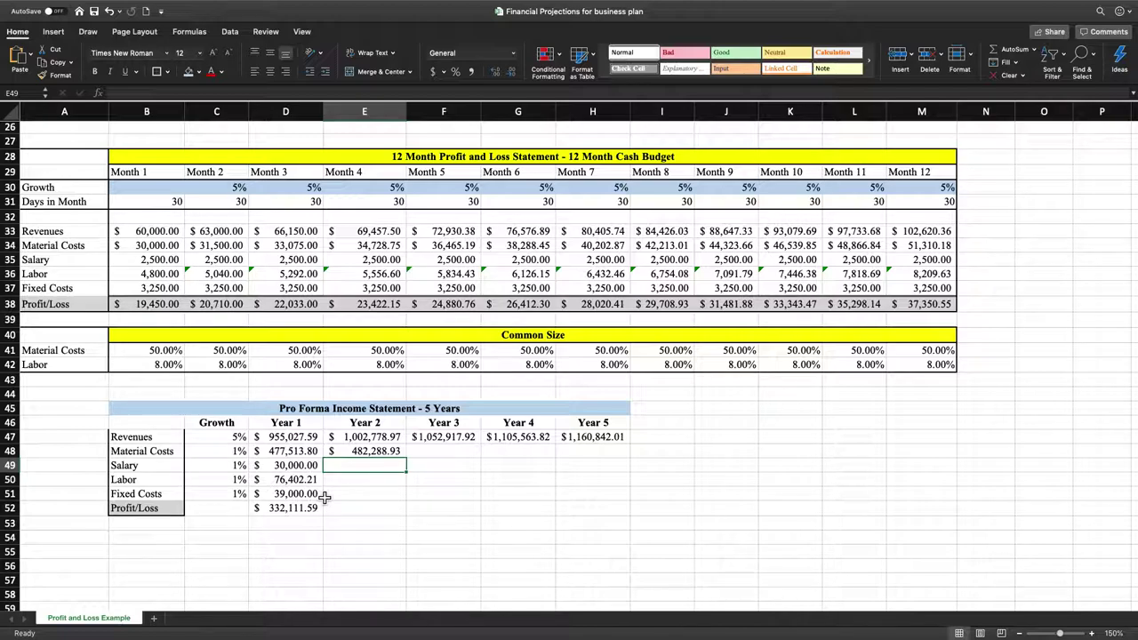
Fill the Year 2 to Year 5 Revenues formulas in E47:H47 down through the Fixed Costs row 51
{"action": "left_click", "coordinate": [374, 455]}
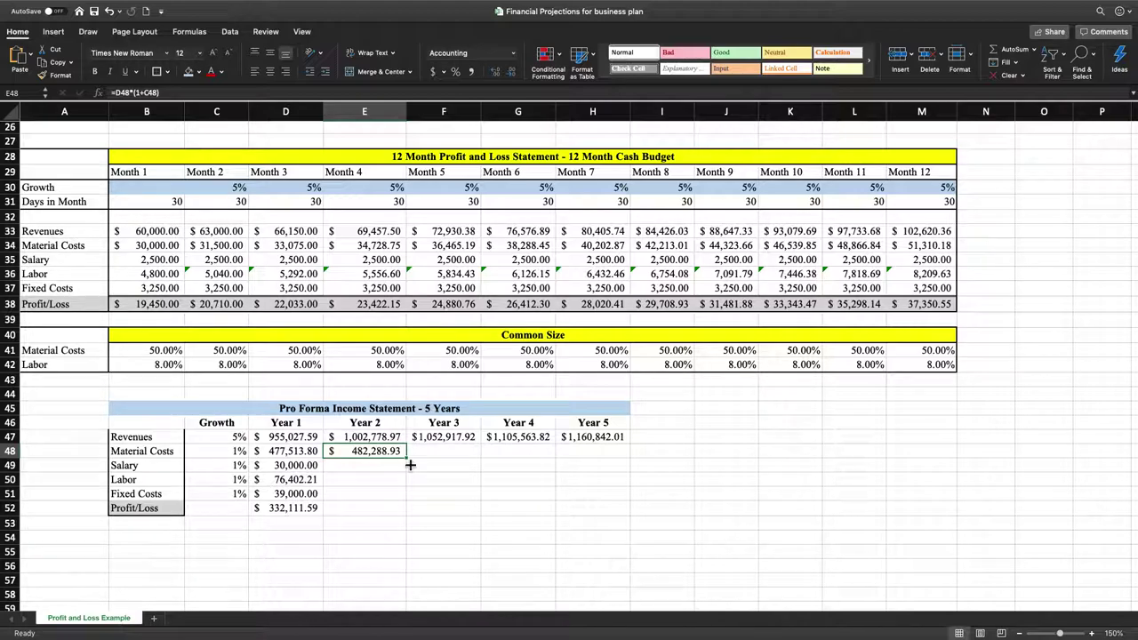
{"action": "left_click", "coordinate": [437, 453]}
{"action": "left_click_drag", "start_coordinate": [379, 442], "coordinate": [636, 449]}
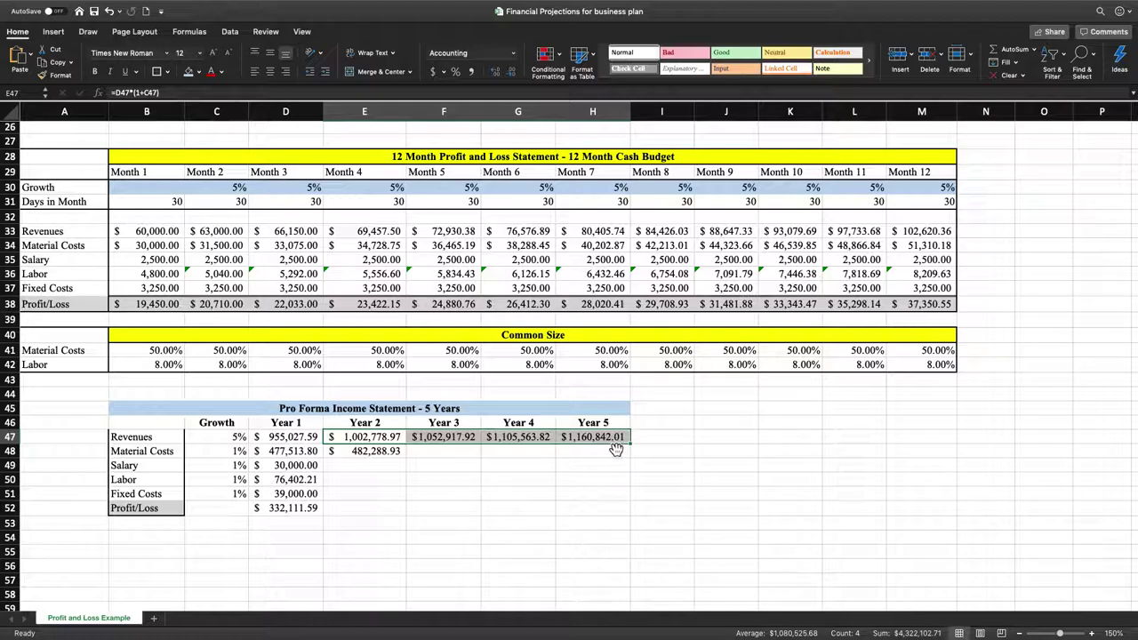
{"action": "left_click_drag", "start_coordinate": [635, 449], "coordinate": [632, 501]}
{"action": "left_click", "coordinate": [667, 480]}
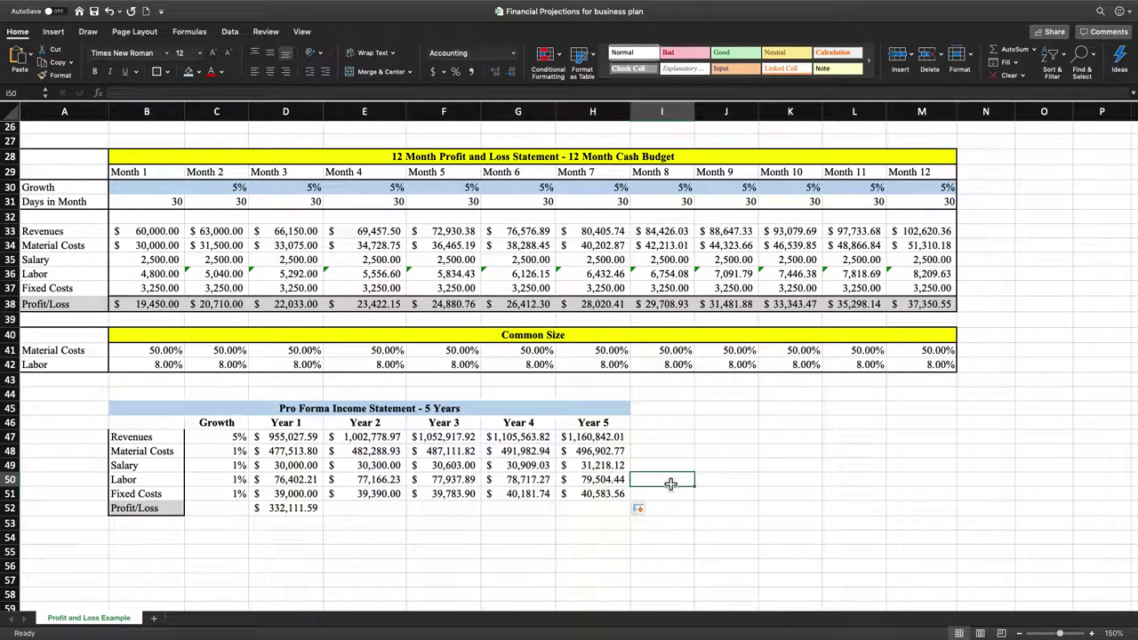
Check the cell references in the filled formulas for Year 5 Fixed Costs in H51 and Year 3 Labor in F50
{"action": "left_click", "coordinate": [591, 501]}
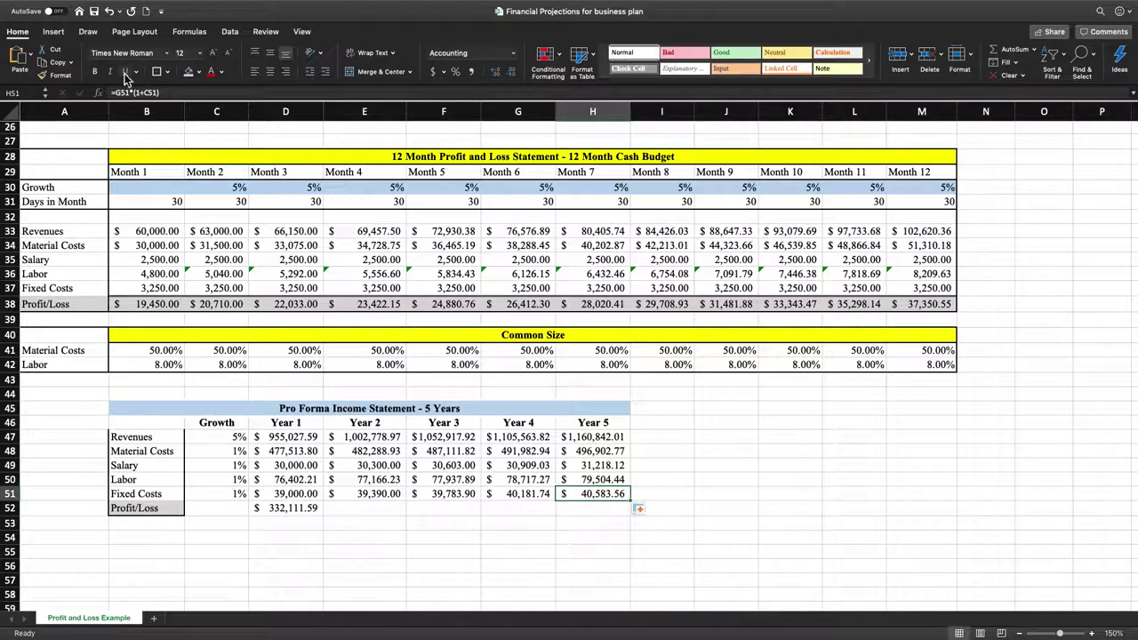
{"action": "left_click", "coordinate": [176, 93]}
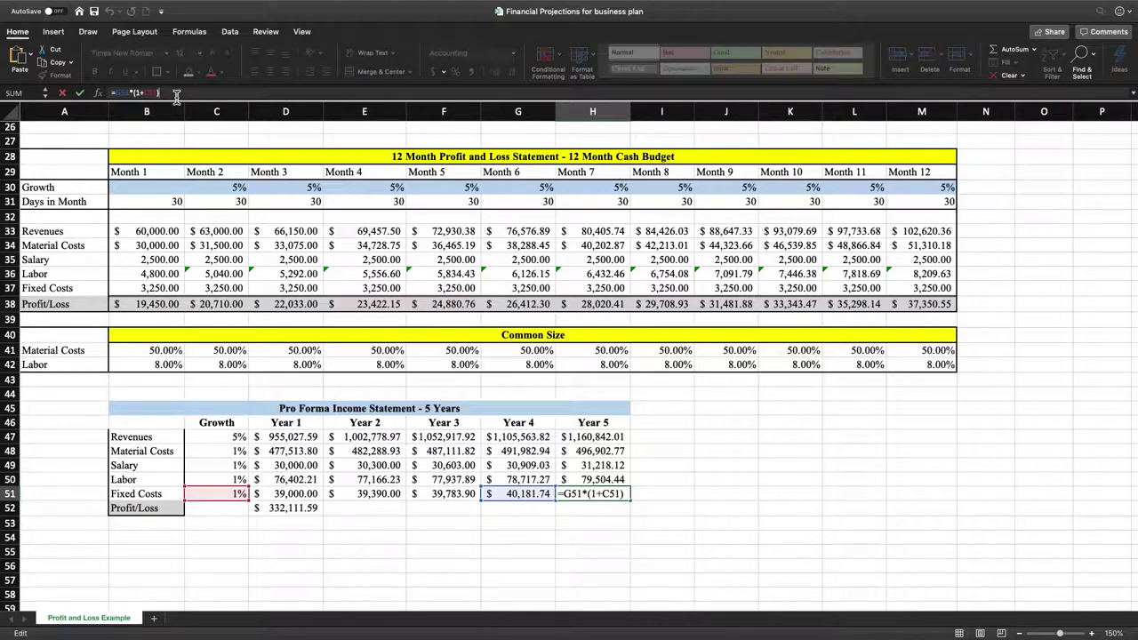
{"action": "left_click", "coordinate": [458, 482]}
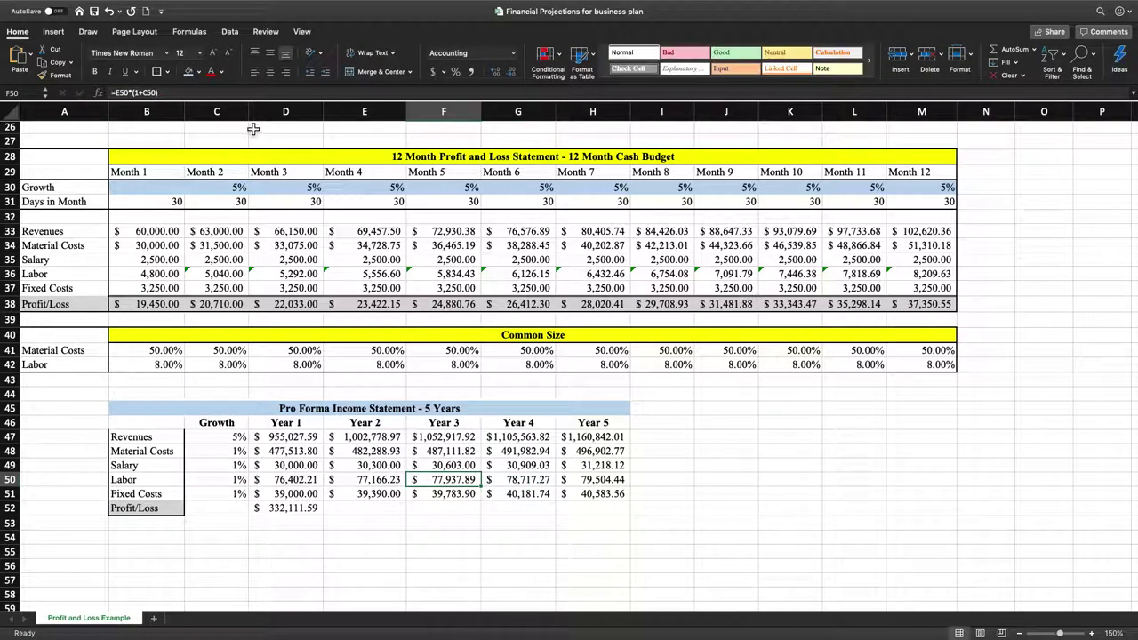
{"action": "left_click", "coordinate": [216, 92]}
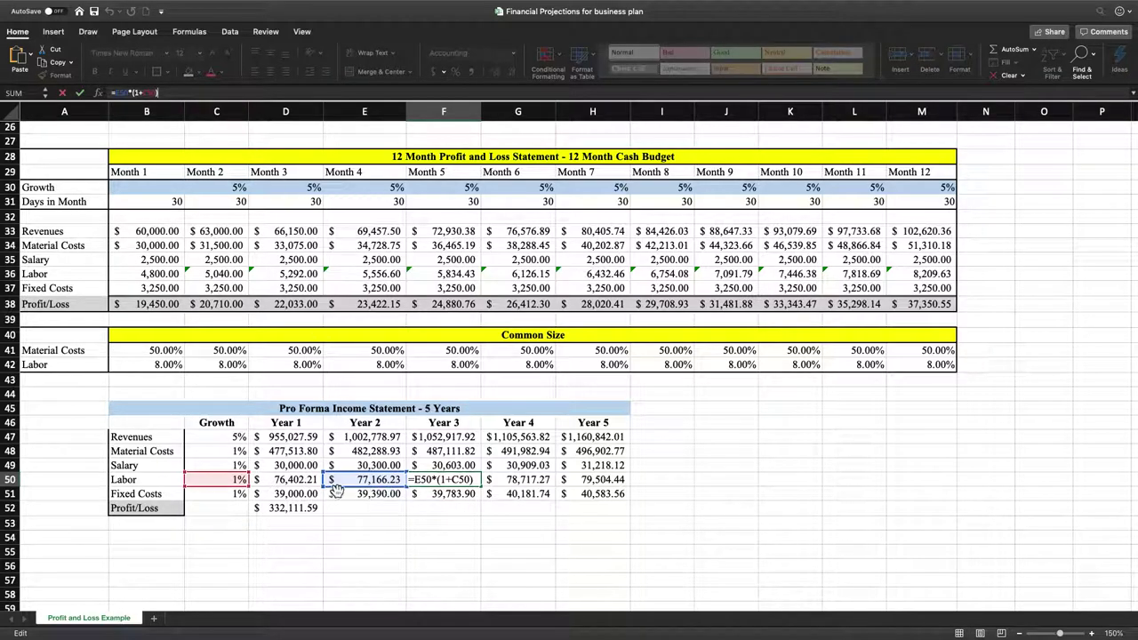
{"action": "left_click", "coordinate": [741, 484]}
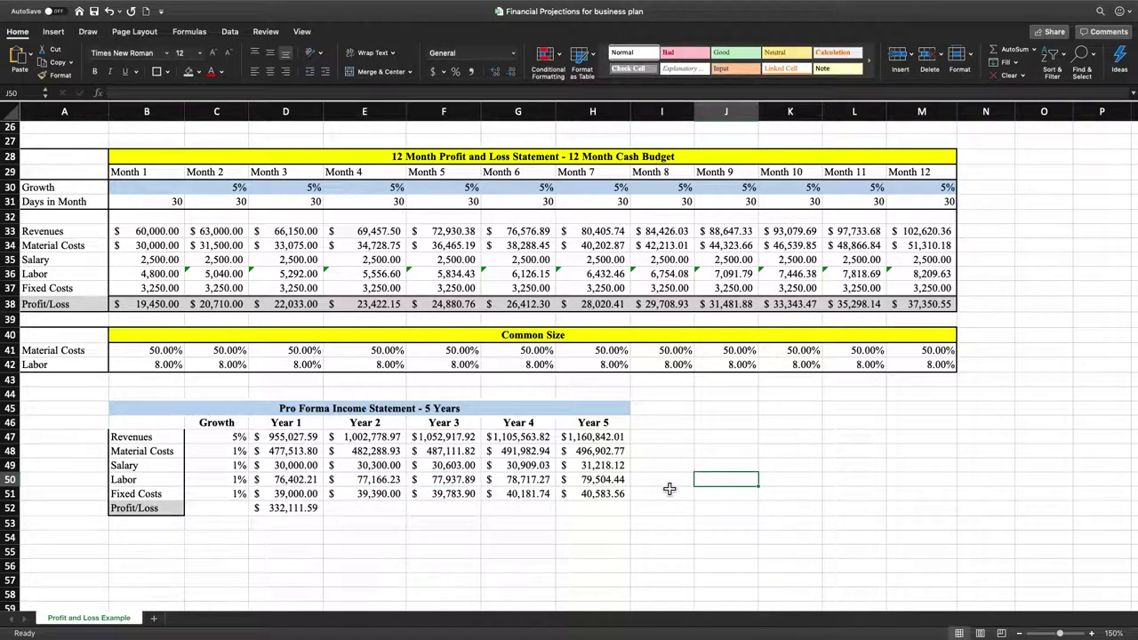
Copy the Year 1 Profit/Loss formula in D52 across to Year 5 in H52
{"action": "left_click", "coordinate": [304, 509]}
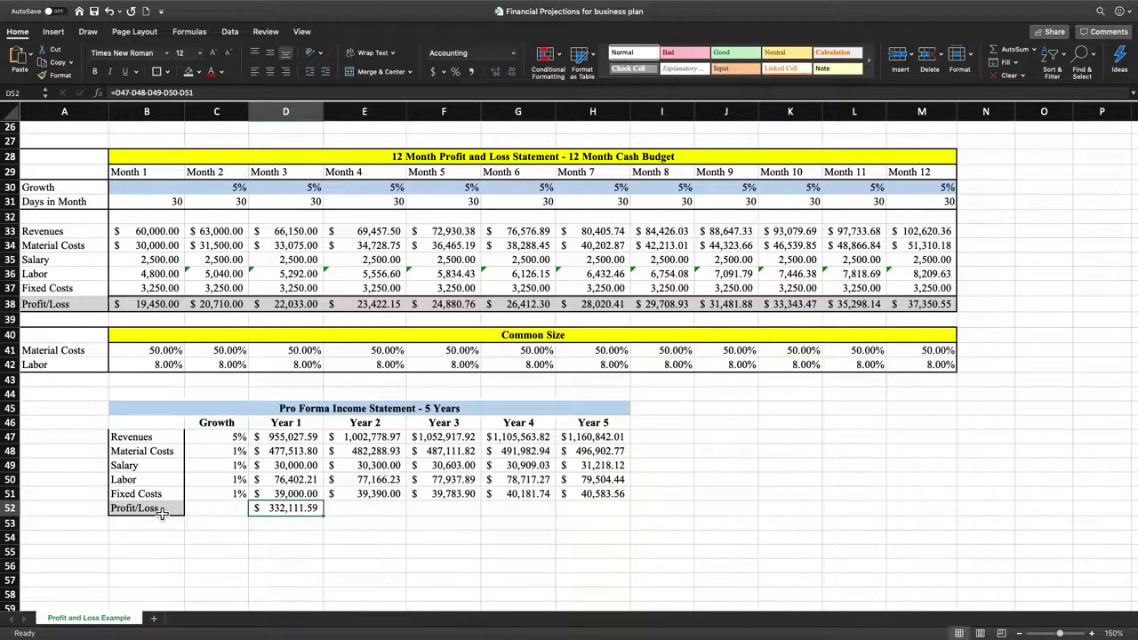
{"action": "left_click", "coordinate": [347, 522]}
{"action": "left_click_drag", "start_coordinate": [346, 521], "coordinate": [622, 521]}
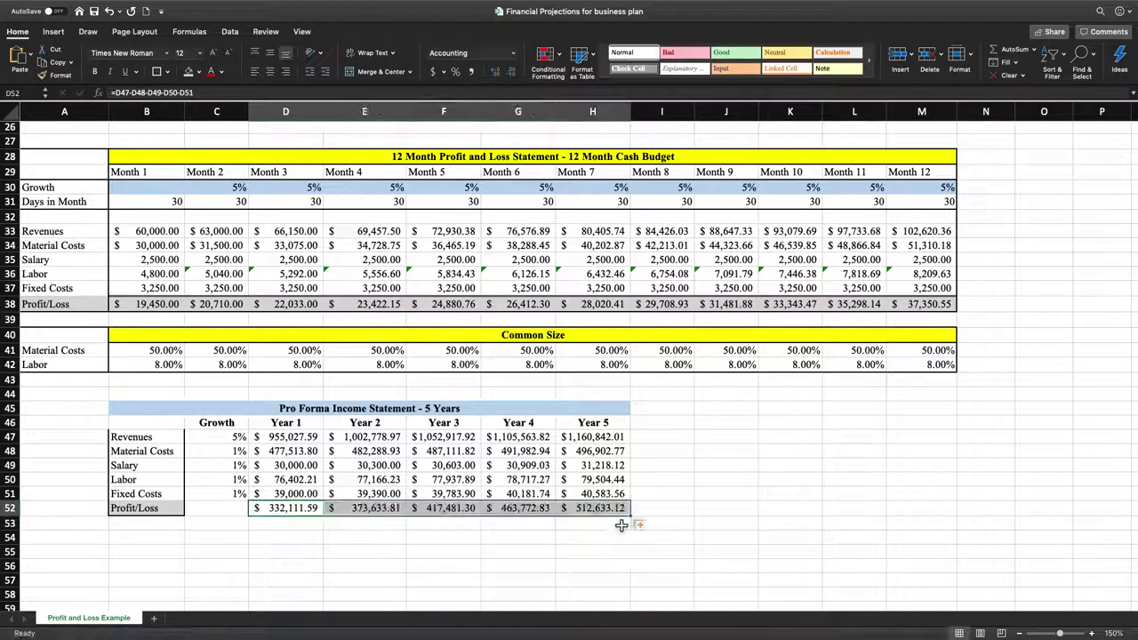
{"action": "left_click", "coordinate": [550, 534]}
Check which cells the Year 5 Profit/Loss formula in H52 refers to
{"action": "left_click", "coordinate": [594, 507]}
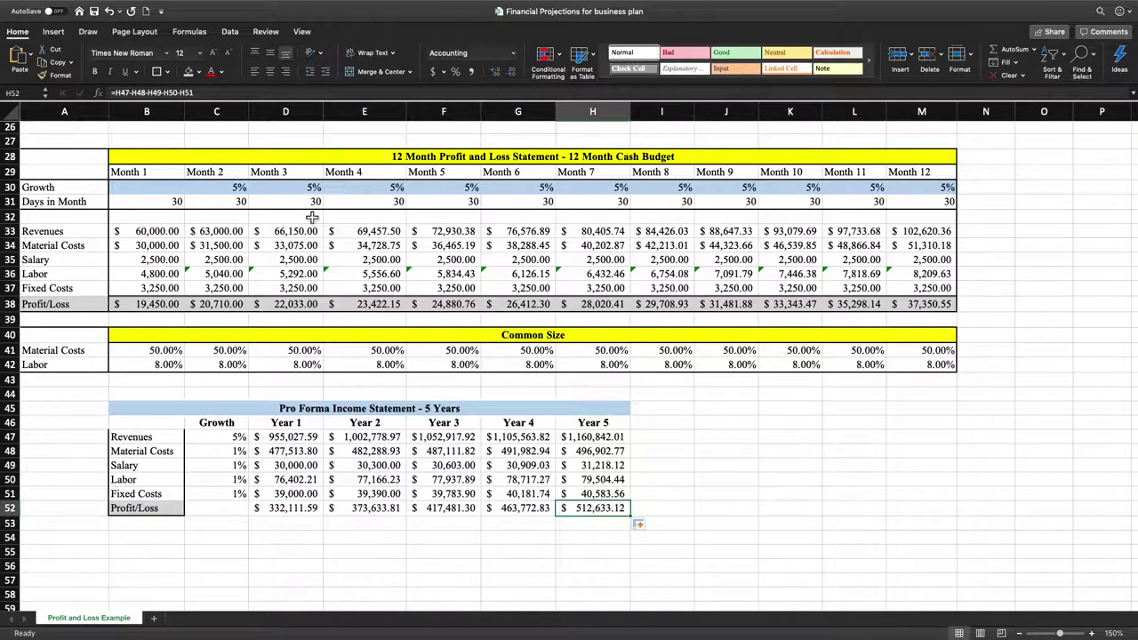
{"action": "left_click", "coordinate": [202, 93]}
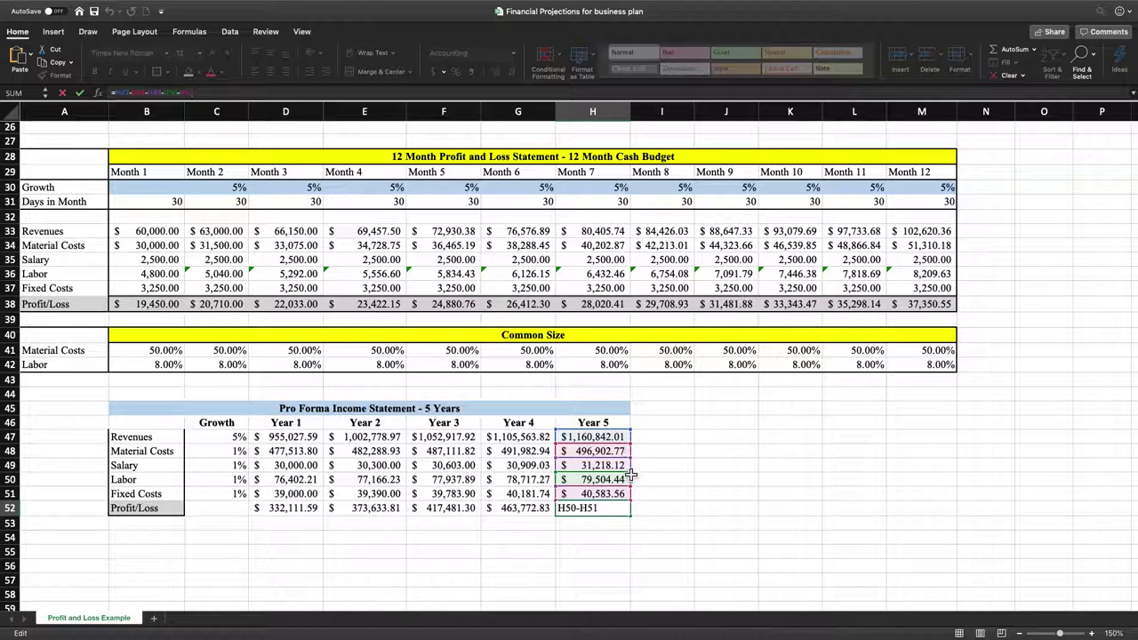
{"action": "left_click", "coordinate": [753, 545]}
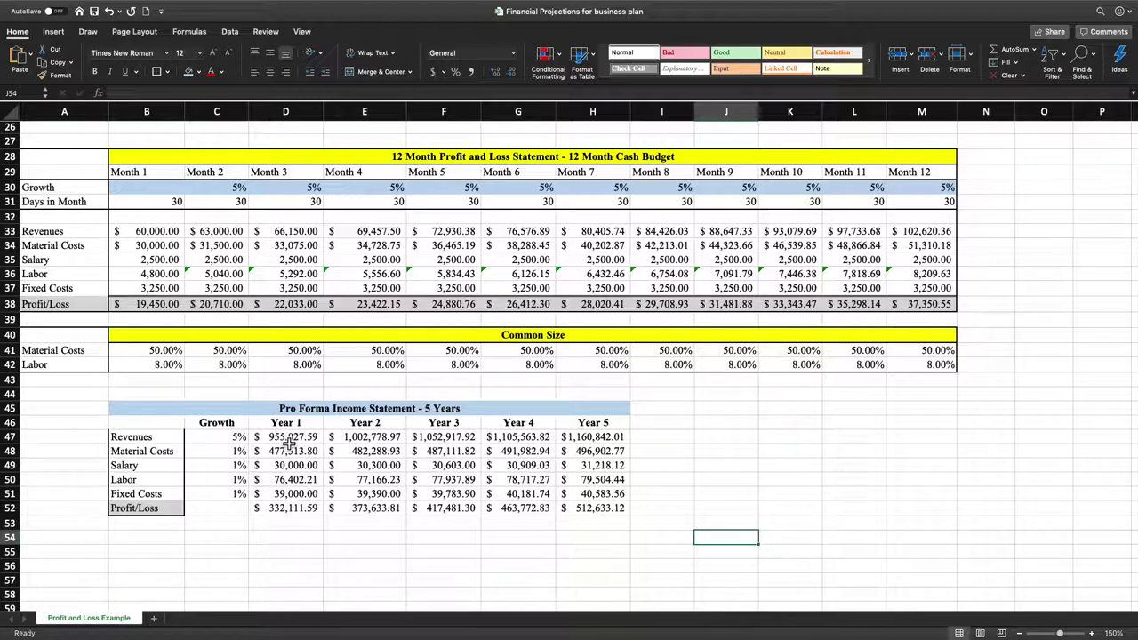
Format the pro forma figures in D47:H52 in comma style with no decimal places
{"action": "left_click_drag", "start_coordinate": [290, 444], "coordinate": [617, 515]}
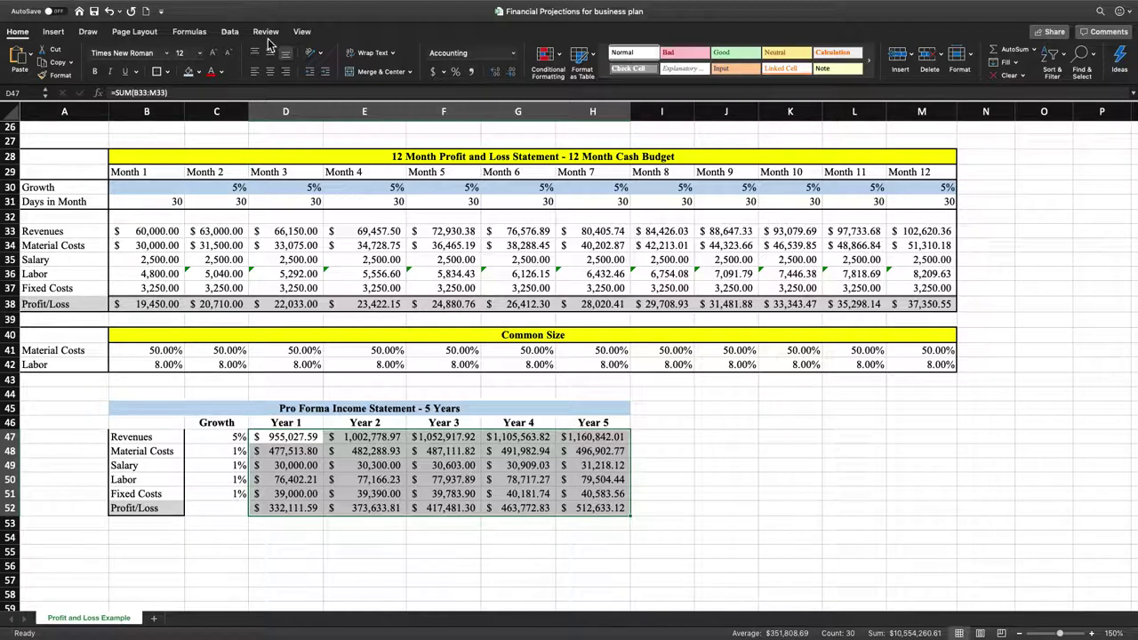
{"action": "left_click", "coordinate": [474, 75]}
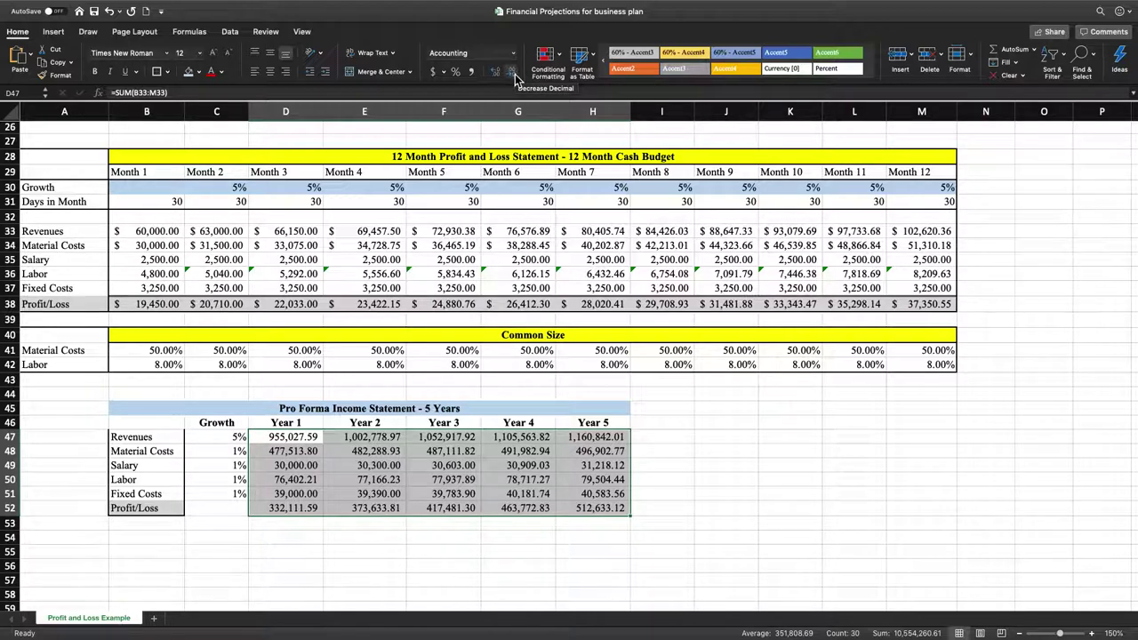
{"action": "left_click", "coordinate": [513, 73]}
{"action": "left_click", "coordinate": [512, 74]}
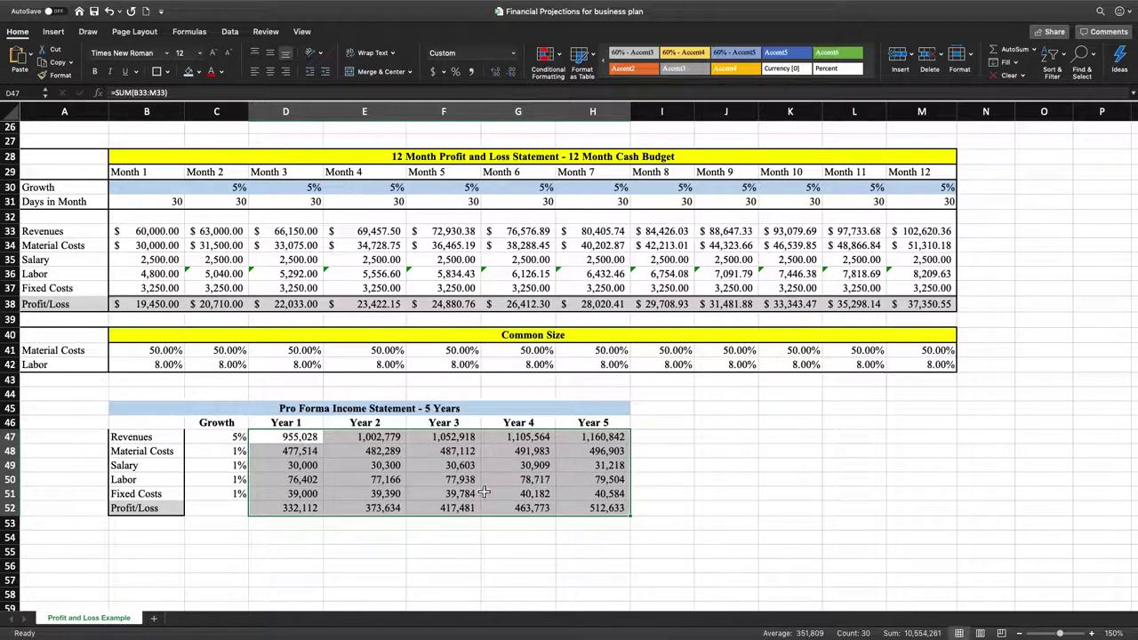
{"action": "left_click", "coordinate": [364, 554]}
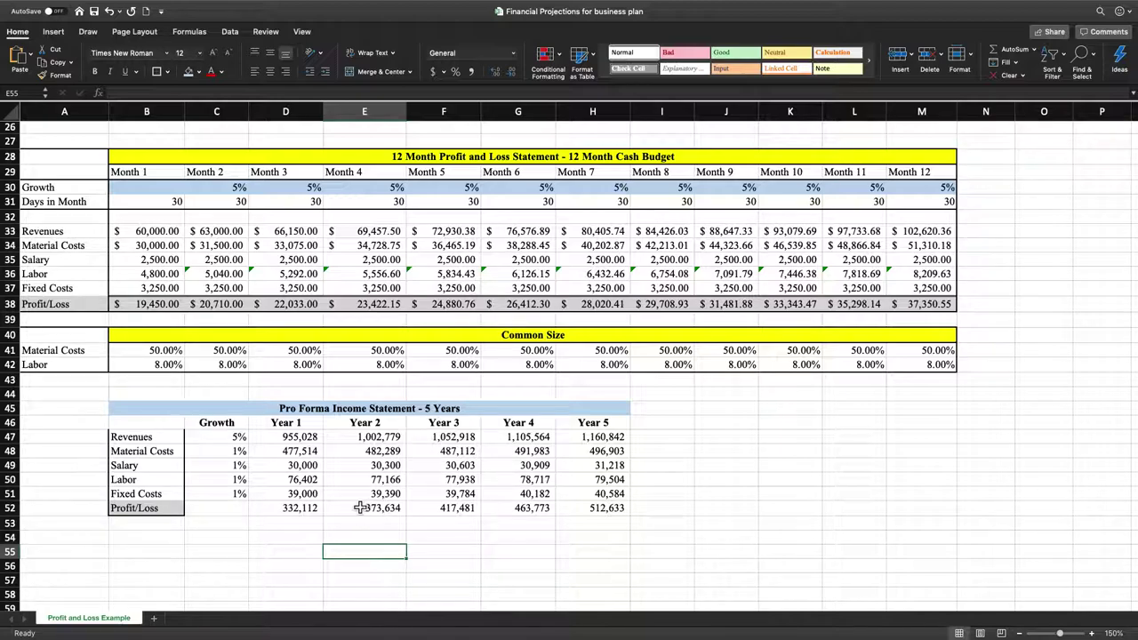
Add a bottom double border under the Fixed Costs row across C51:H51
{"action": "left_click", "coordinate": [276, 521]}
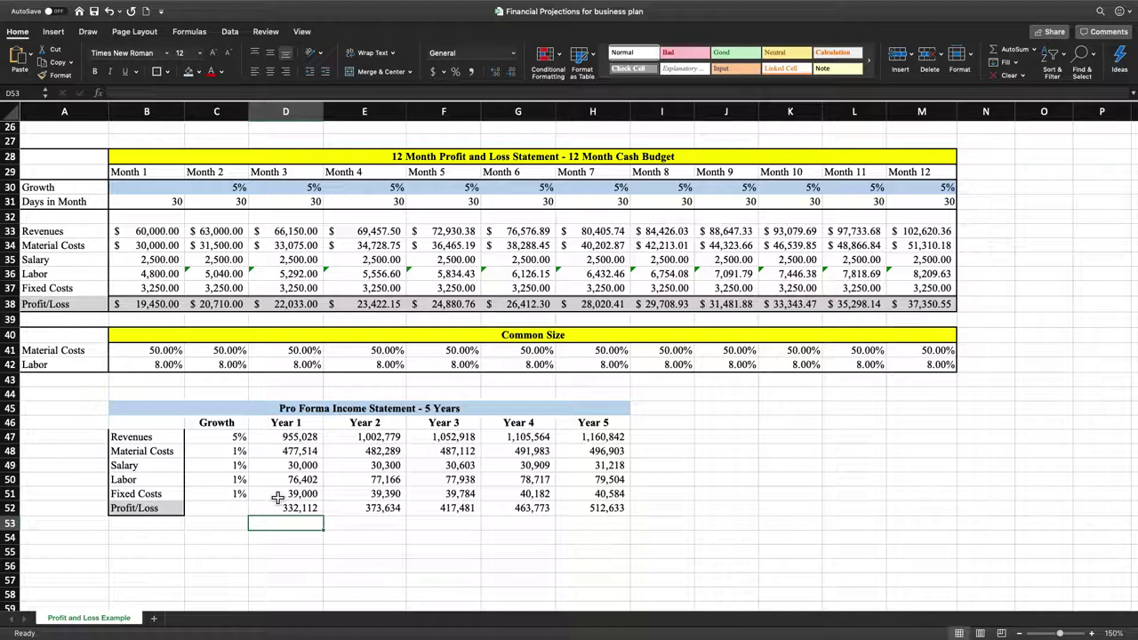
{"action": "left_click_drag", "start_coordinate": [239, 493], "coordinate": [579, 506]}
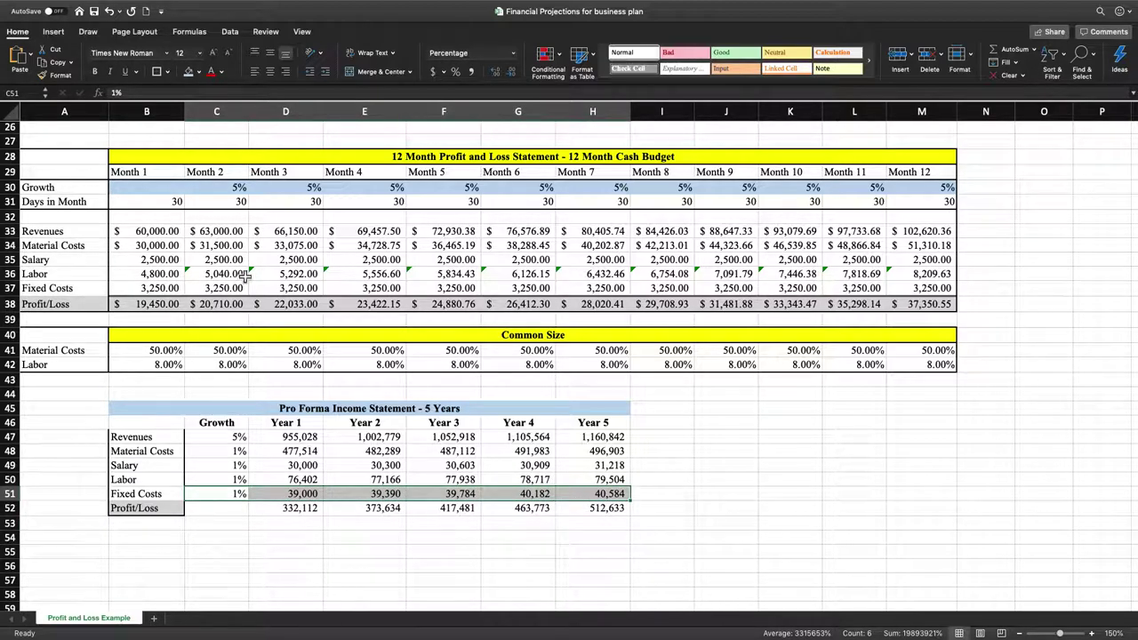
{"action": "left_click", "coordinate": [168, 72]}
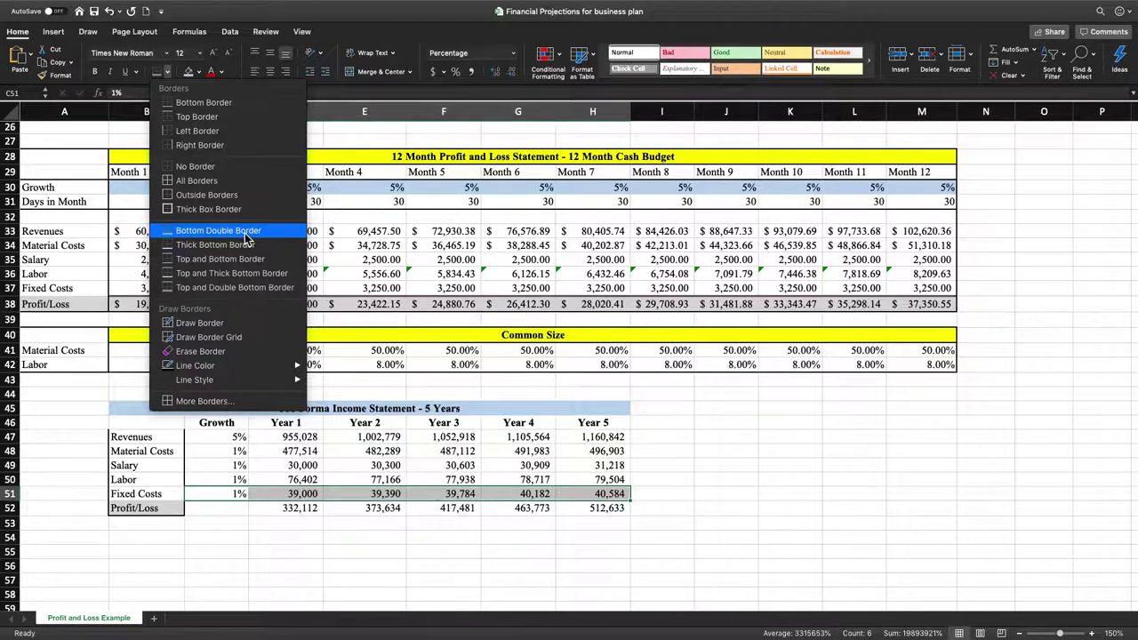
{"action": "left_click", "coordinate": [247, 232]}
{"action": "left_click", "coordinate": [768, 495]}
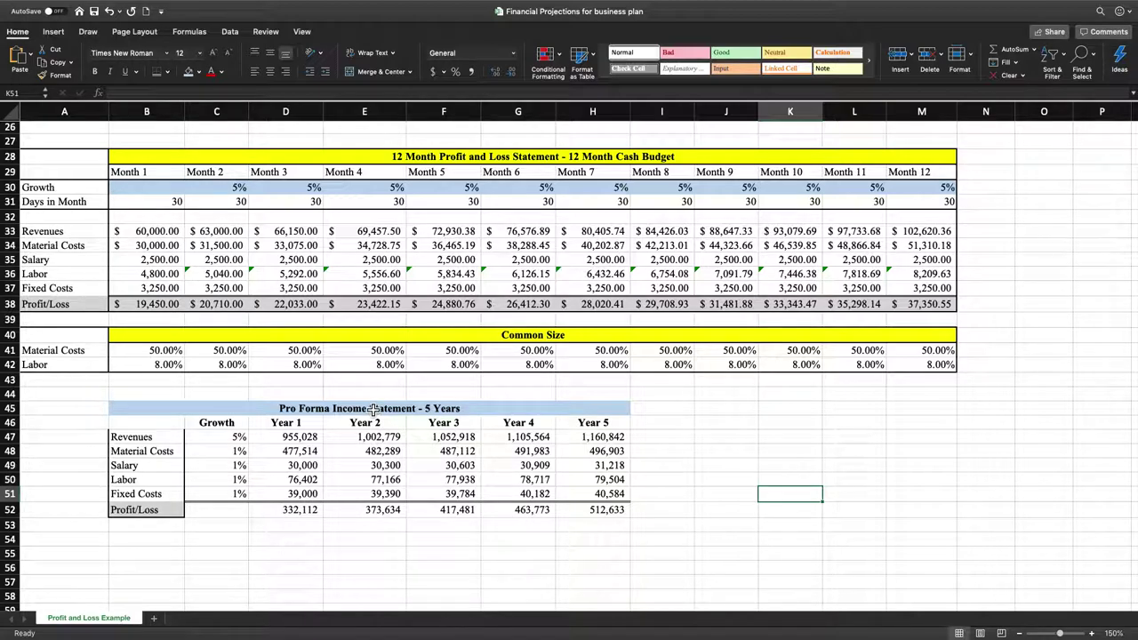
Outline the whole Pro Forma Income Statement table, B45:H52, with a thick box border
{"action": "left_click_drag", "start_coordinate": [373, 408], "coordinate": [363, 510]}
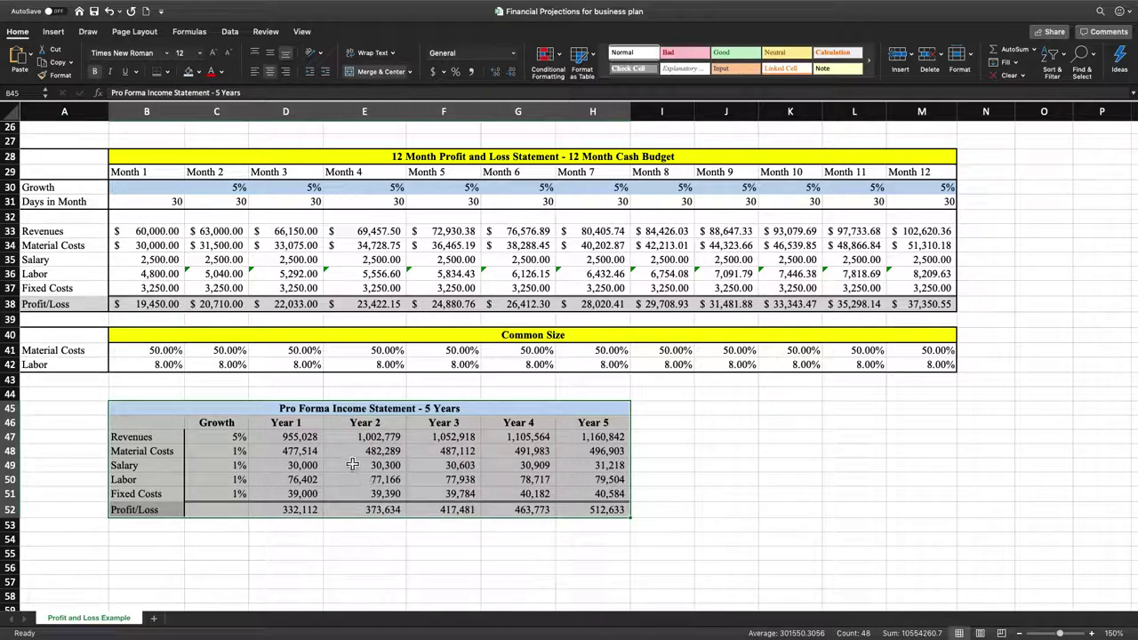
{"action": "left_click", "coordinate": [168, 72]}
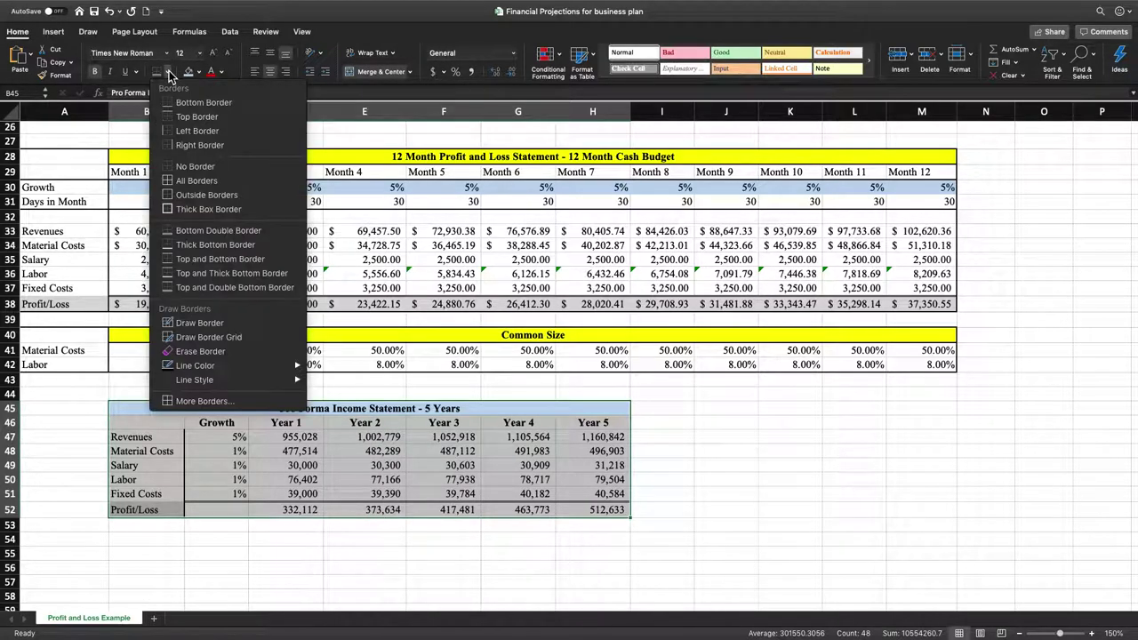
{"action": "left_click", "coordinate": [205, 210]}
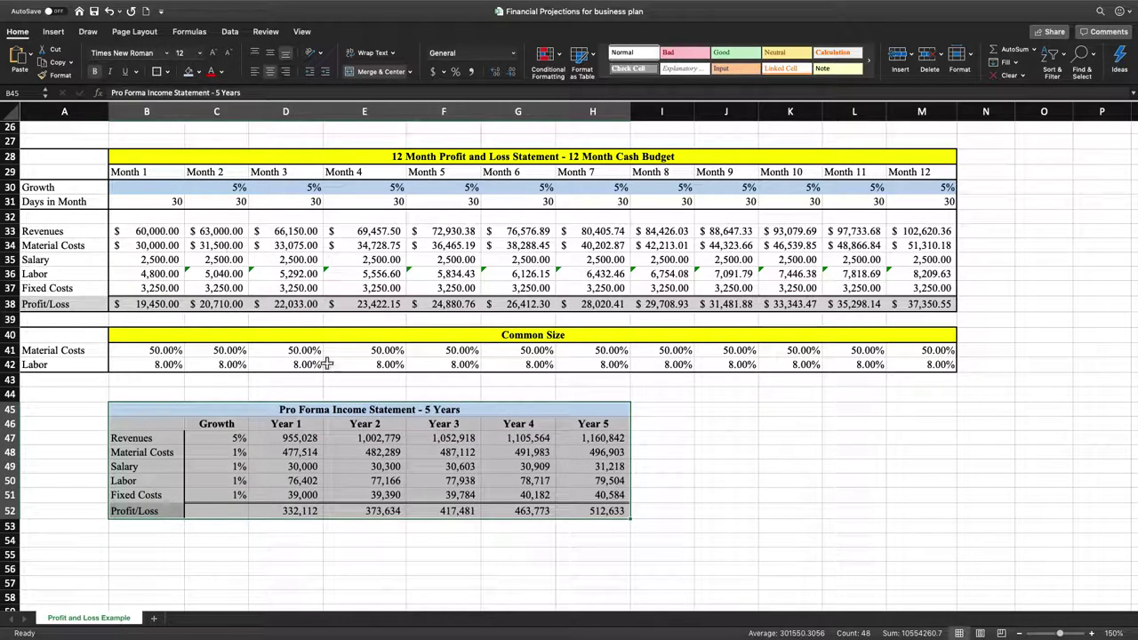
{"action": "left_click", "coordinate": [370, 410]}
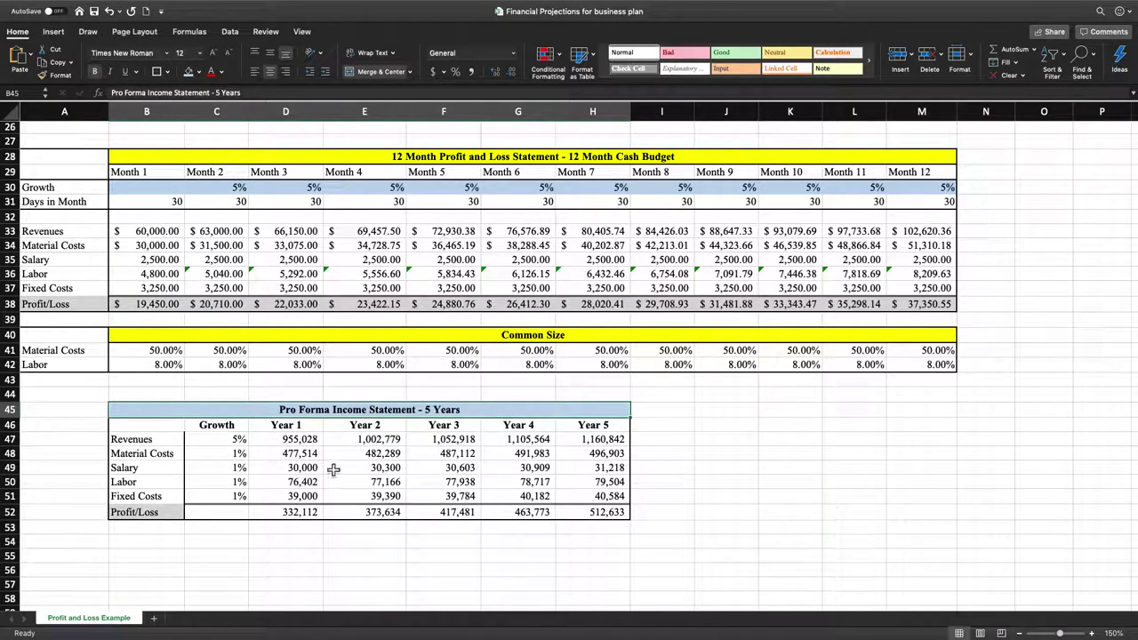
Outline the pro forma row labels in B46:B52 with a thick box border
{"action": "left_click", "coordinate": [179, 512]}
{"action": "left_click_drag", "start_coordinate": [148, 411], "coordinate": [156, 447]}
{"action": "left_click", "coordinate": [152, 427]}
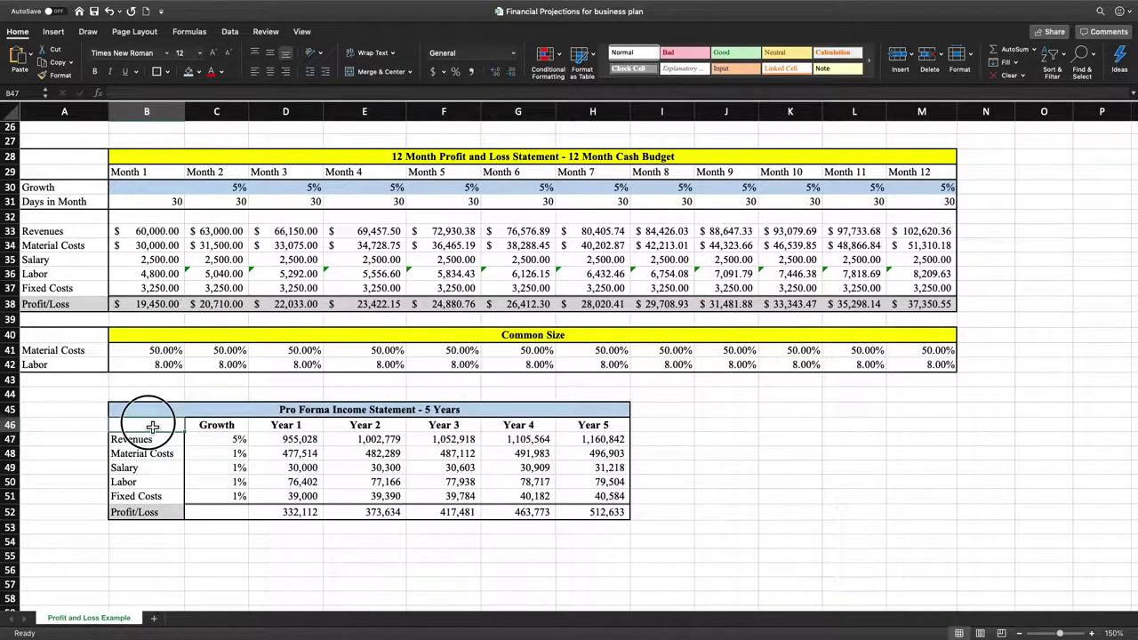
{"action": "left_click_drag", "start_coordinate": [152, 427], "coordinate": [145, 513]}
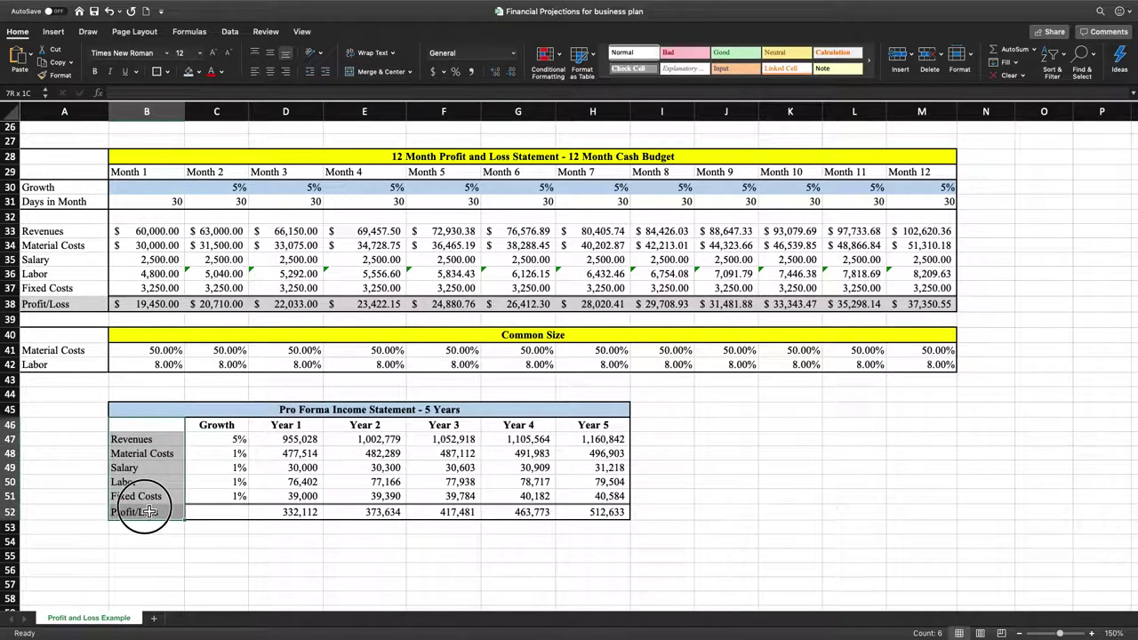
{"action": "left_click", "coordinate": [158, 73]}
{"action": "left_click", "coordinate": [800, 557]}
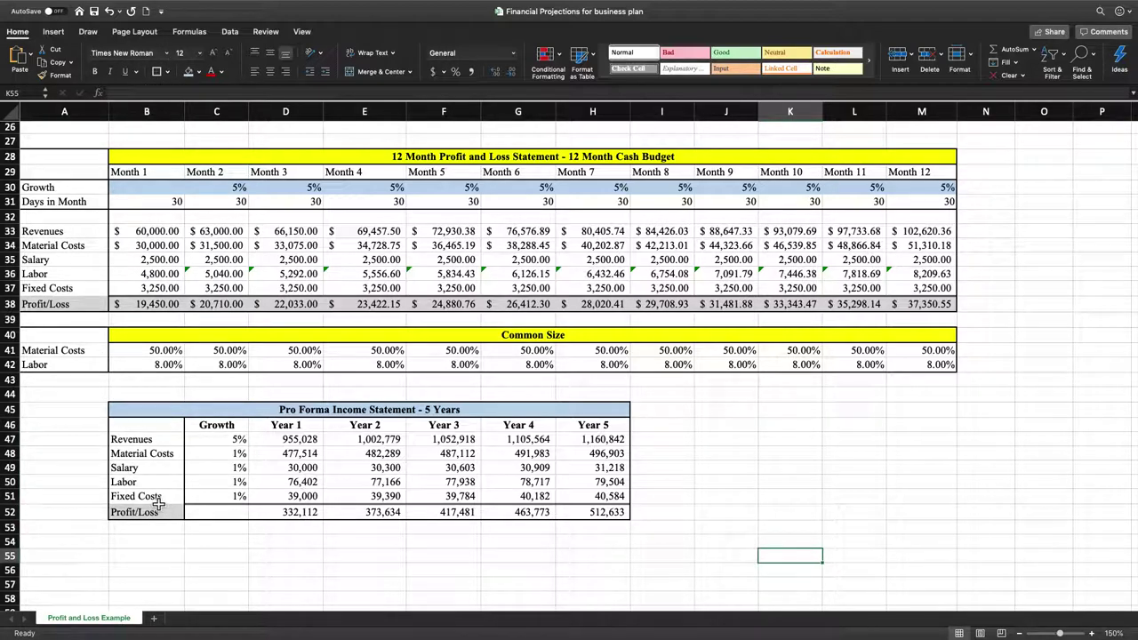
Add a thick box border around the Growth and Year header row, B46:H46, of the pro forma table
{"action": "left_click_drag", "start_coordinate": [151, 425], "coordinate": [569, 425]}
{"action": "left_click", "coordinate": [155, 71]}
{"action": "left_click", "coordinate": [414, 531]}
Shade the pro forma Profit/Loss row, B52:H52, with a gray fill
{"action": "left_click_drag", "start_coordinate": [183, 519], "coordinate": [589, 518]}
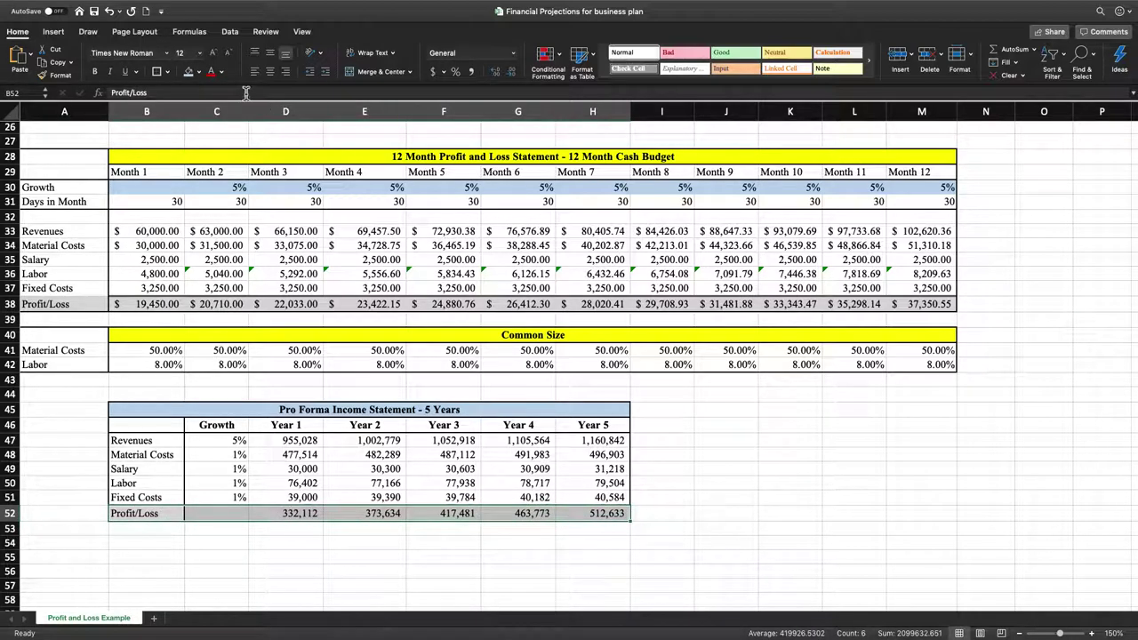
{"action": "left_click", "coordinate": [197, 73]}
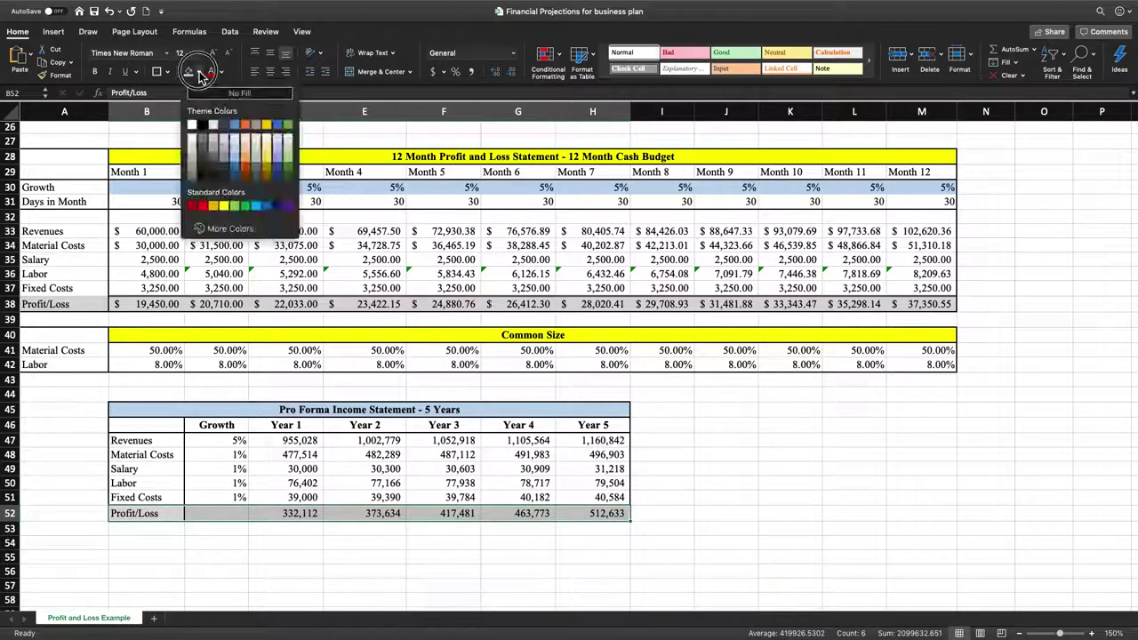
{"action": "left_click", "coordinate": [195, 160]}
{"action": "left_click", "coordinate": [708, 450]}
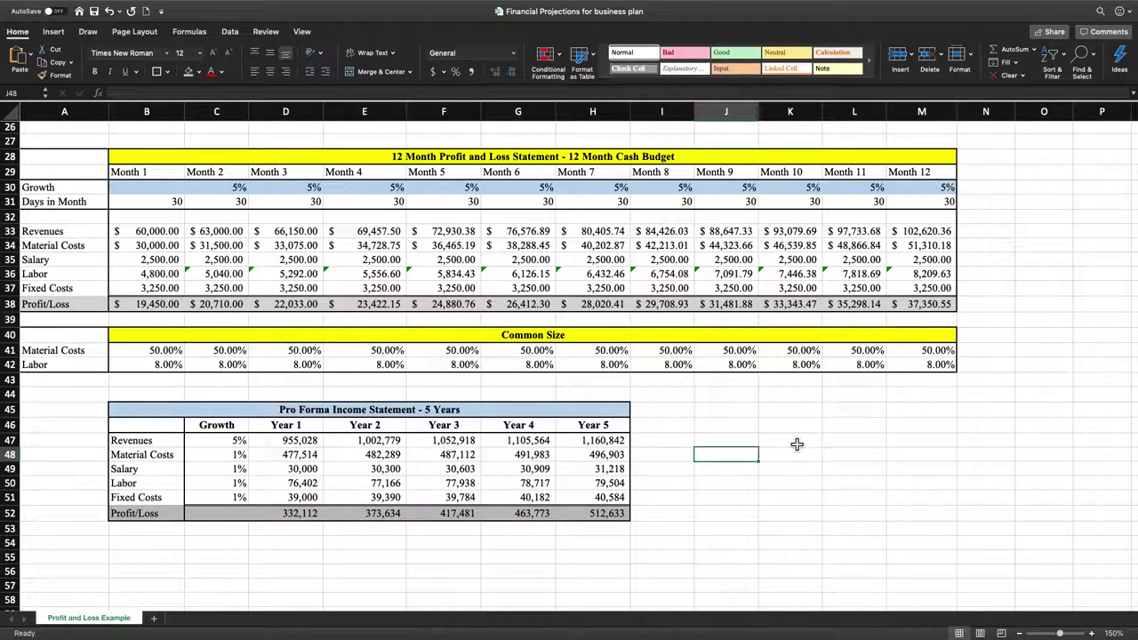
Review the whole worksheet, from the daily sales, labor and monthly information inputs through the 12-month statement to the five-year pro forma table
{"action": "left_click", "coordinate": [494, 408]}
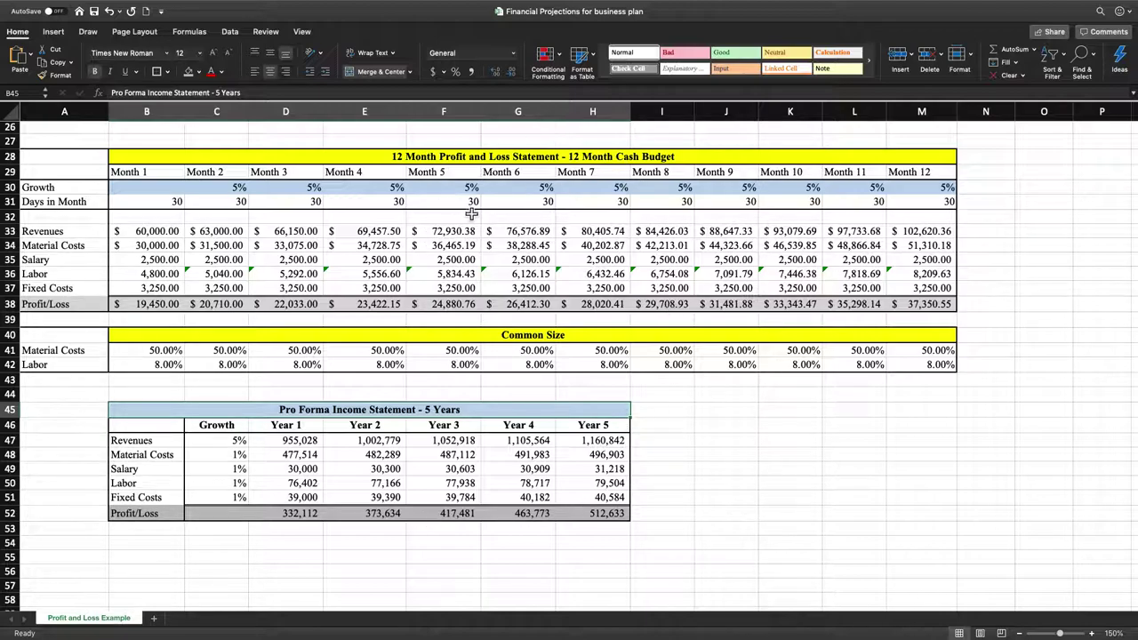
{"action": "left_click", "coordinate": [382, 557]}
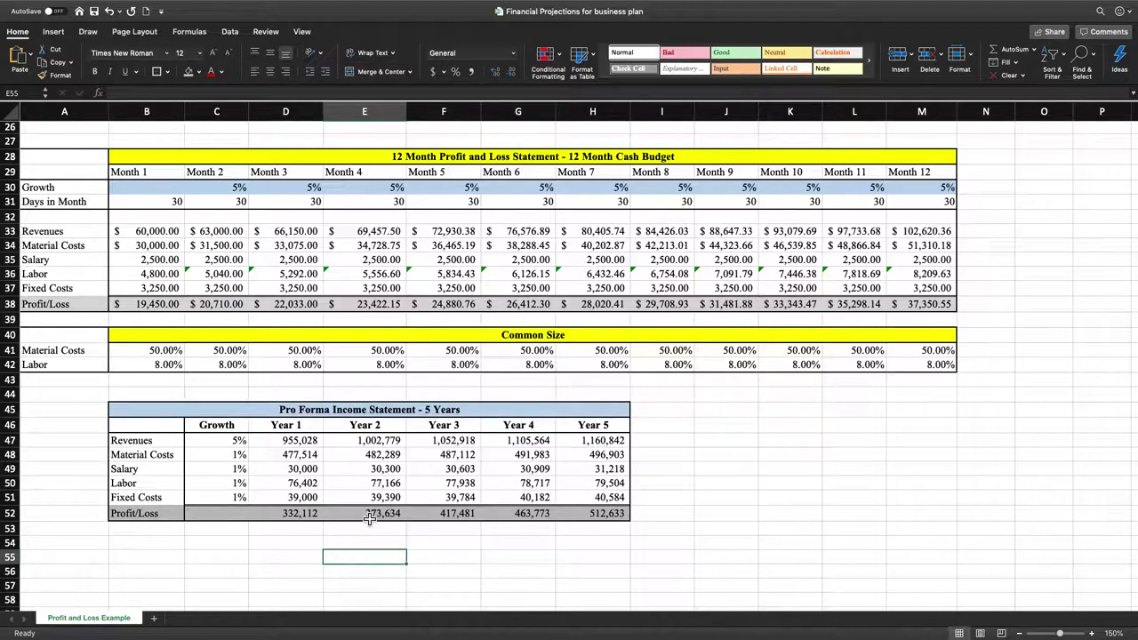
{"action": "scroll", "coordinate": [477, 438], "scroll_direction": "up", "scroll_amount": 8}
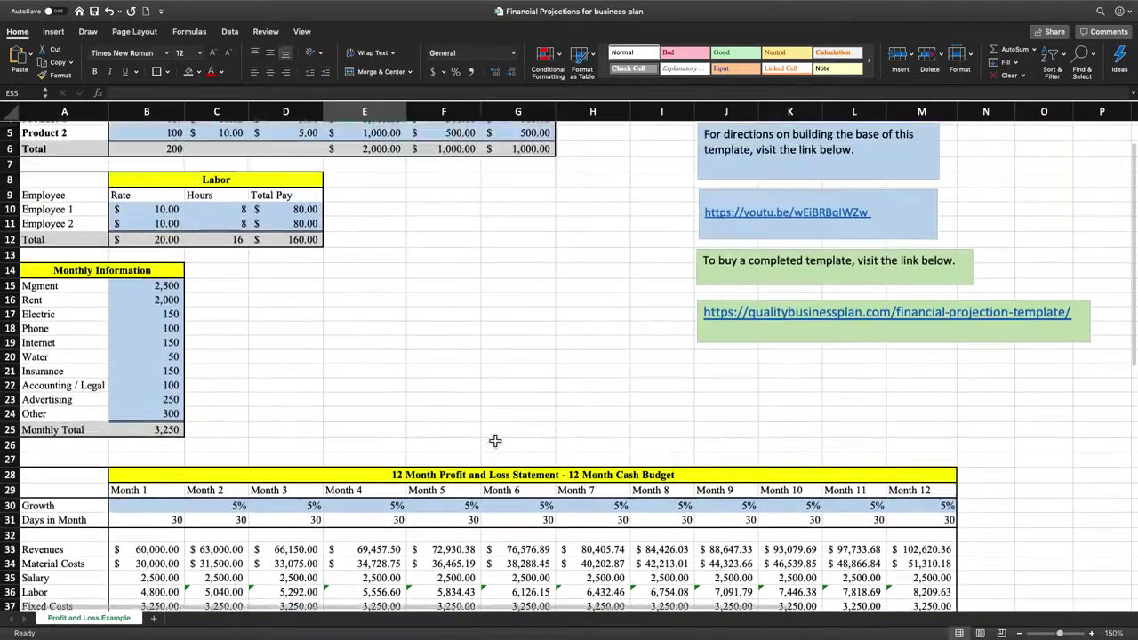
{"action": "scroll", "coordinate": [351, 233], "scroll_direction": "down", "scroll_amount": 8}
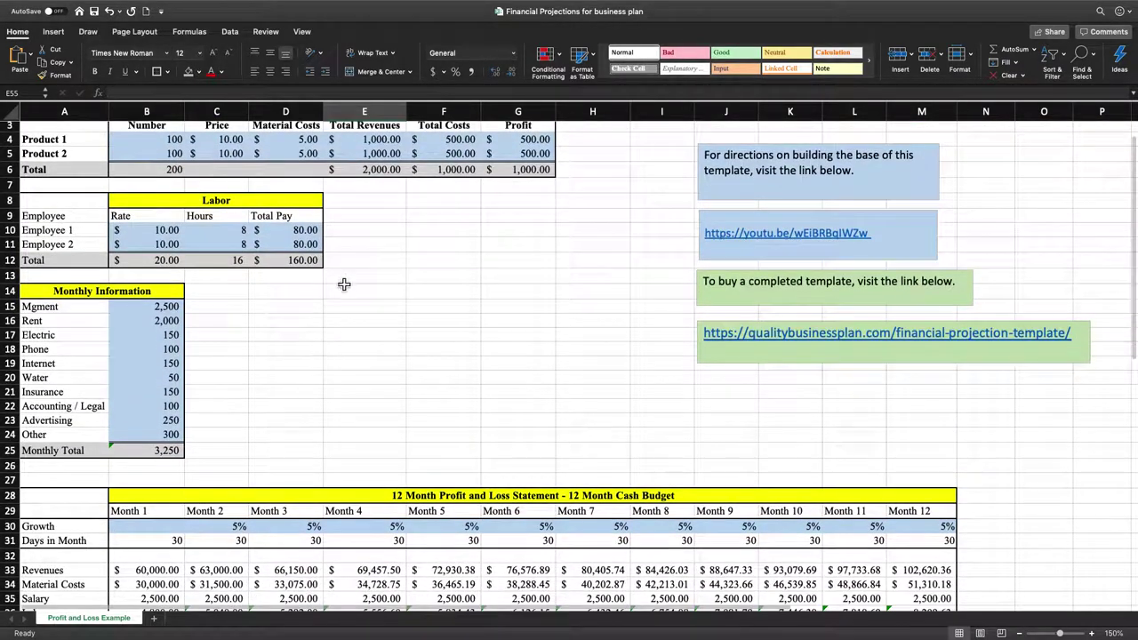
{"action": "scroll", "coordinate": [426, 418], "scroll_direction": "down", "scroll_amount": 2}
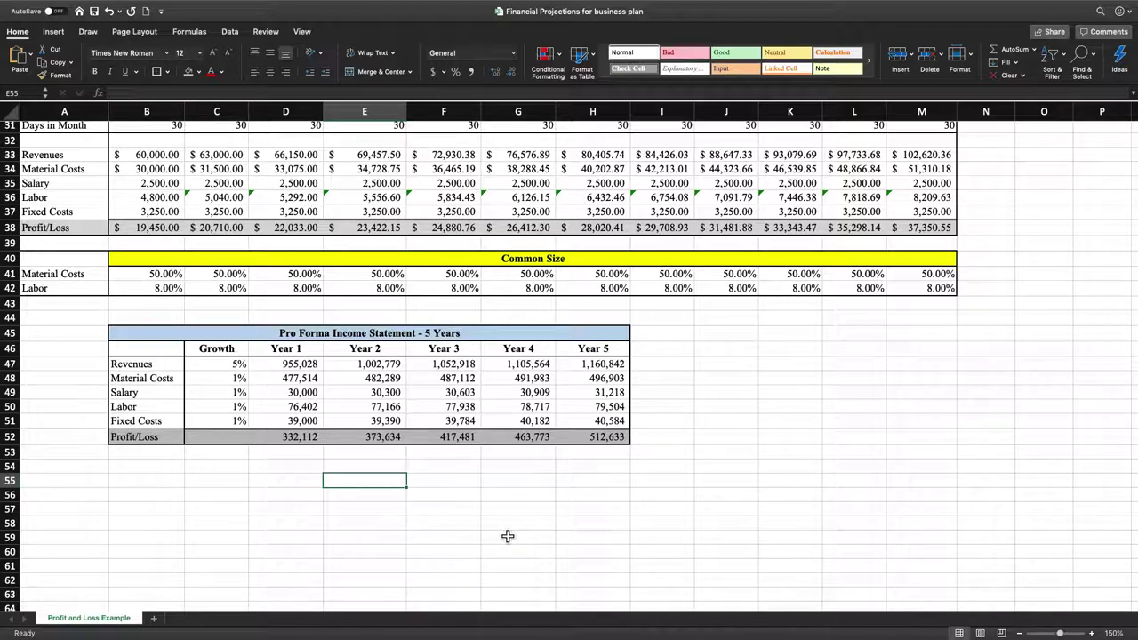
{"action": "scroll", "coordinate": [701, 216], "scroll_direction": "up", "scroll_amount": 10}
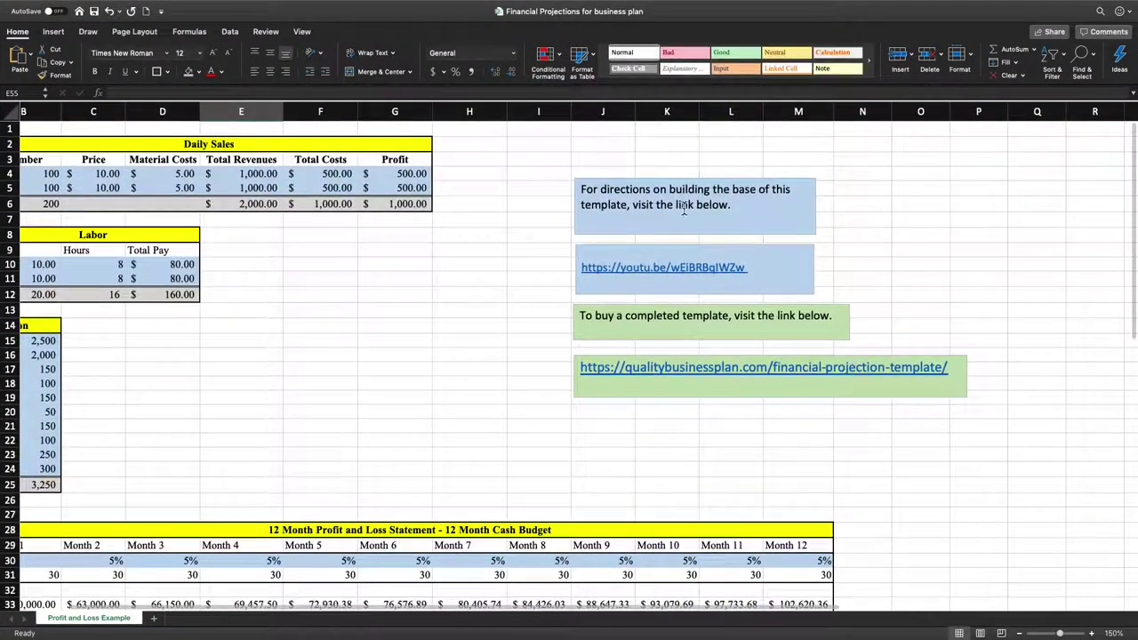
{"action": "scroll", "coordinate": [358, 348], "scroll_direction": "down", "scroll_amount": 2}
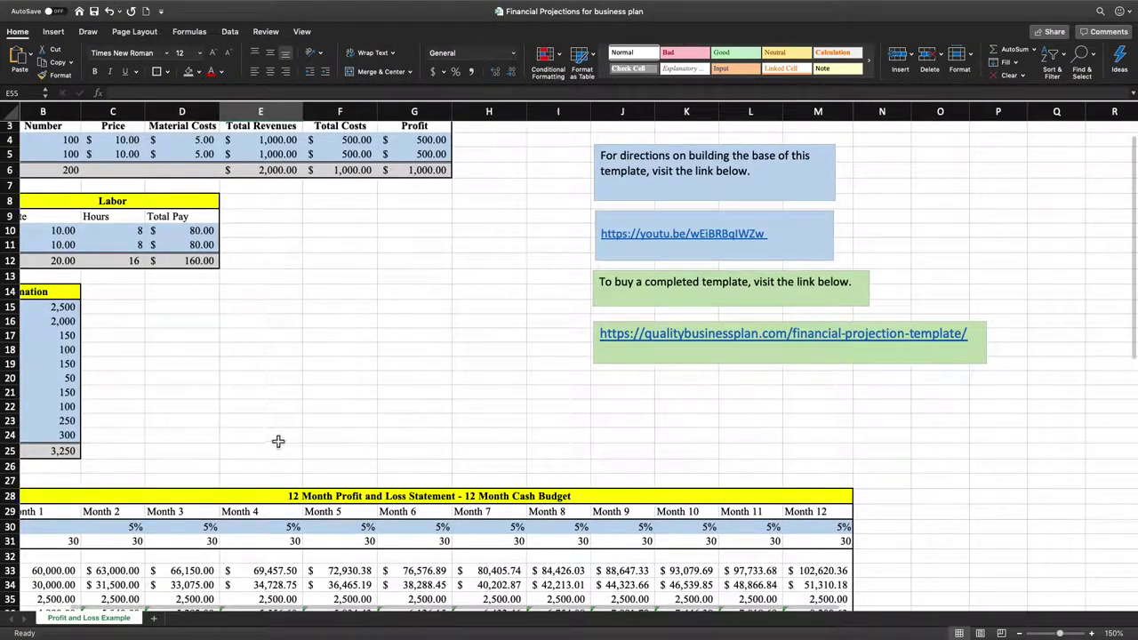
{"action": "scroll", "coordinate": [332, 300], "scroll_direction": "left", "scroll_amount": 2}
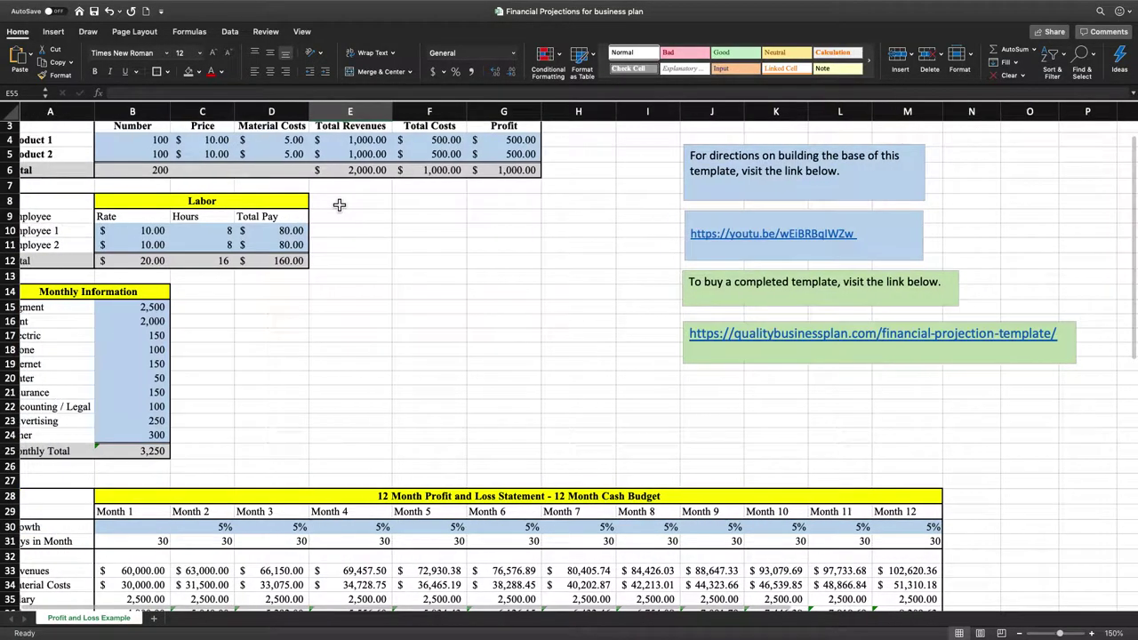
{"action": "scroll", "coordinate": [175, 309], "scroll_direction": "left", "scroll_amount": 2}
{"action": "scroll", "coordinate": [306, 340], "scroll_direction": "up", "scroll_amount": 2}
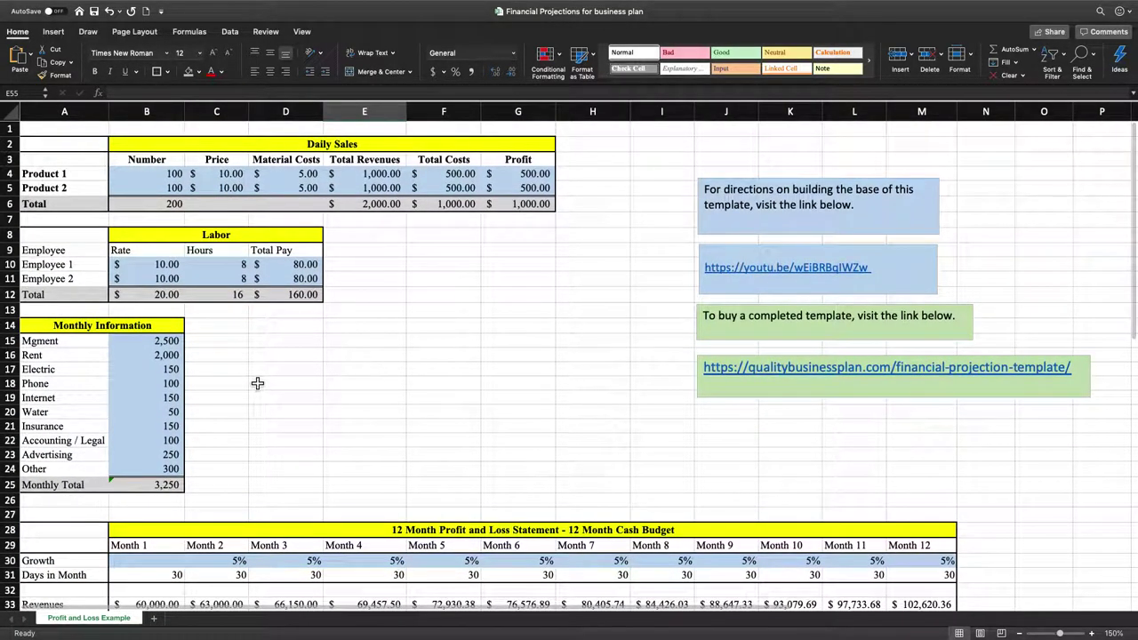
{"action": "scroll", "coordinate": [297, 353], "scroll_direction": "down", "scroll_amount": 10}
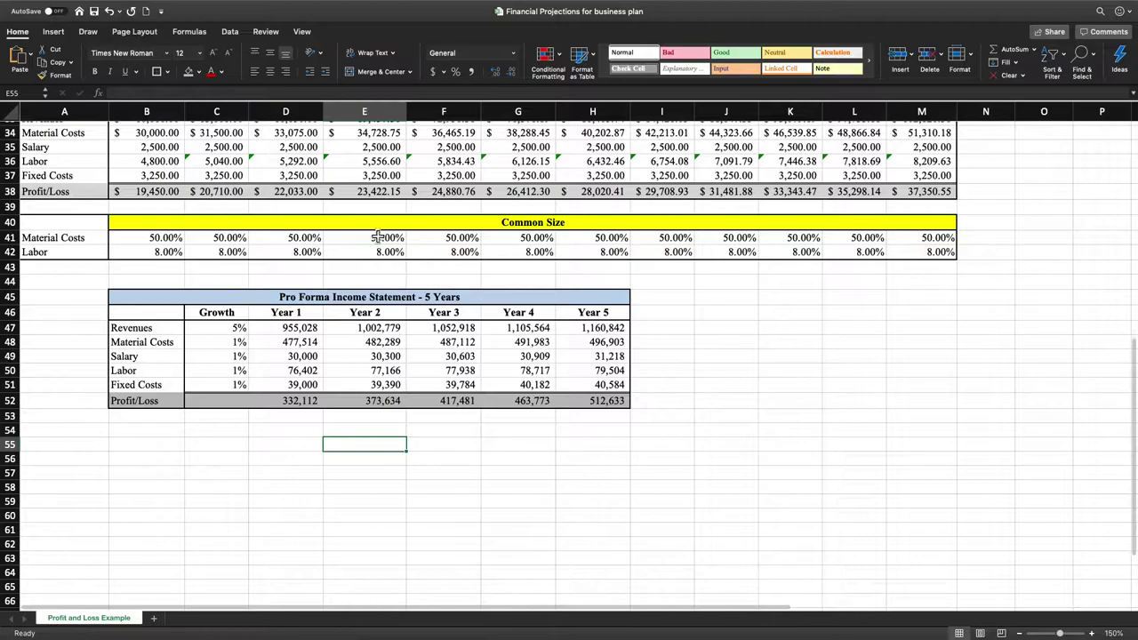
{"action": "scroll", "coordinate": [443, 378], "scroll_direction": "up", "scroll_amount": 10}
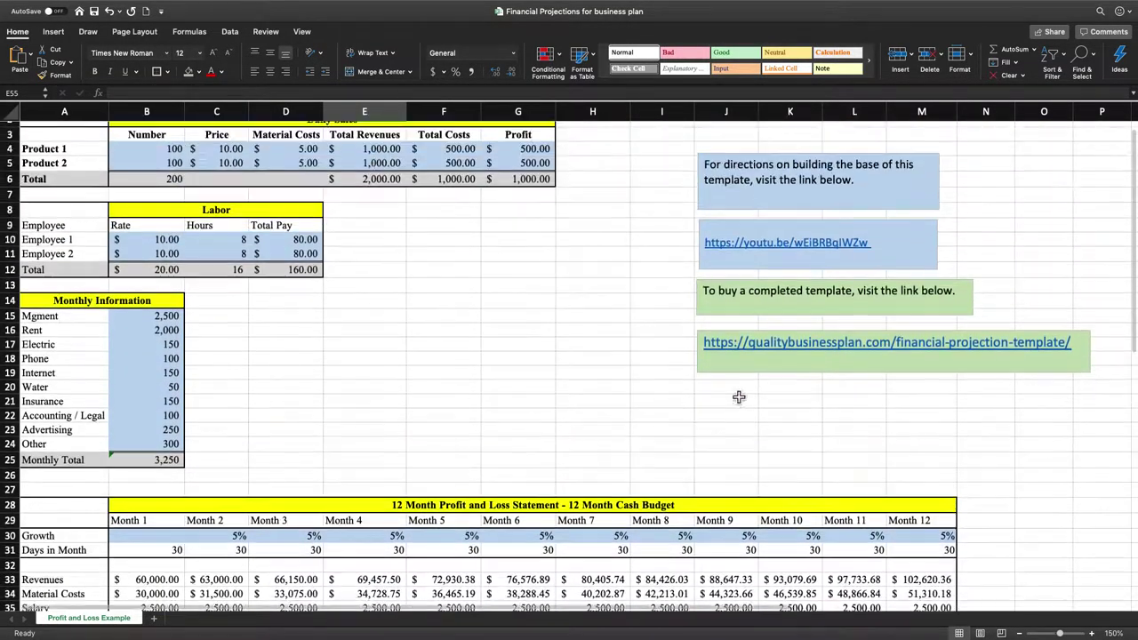